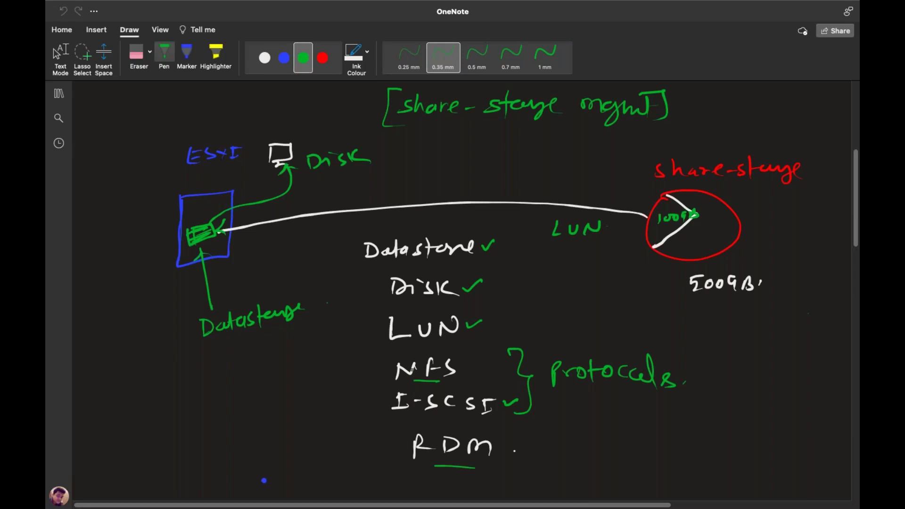
# Scroll down past the earlier storage diagrams to a blank area of the page
pyautogui.scroll(-3, 453, 282)
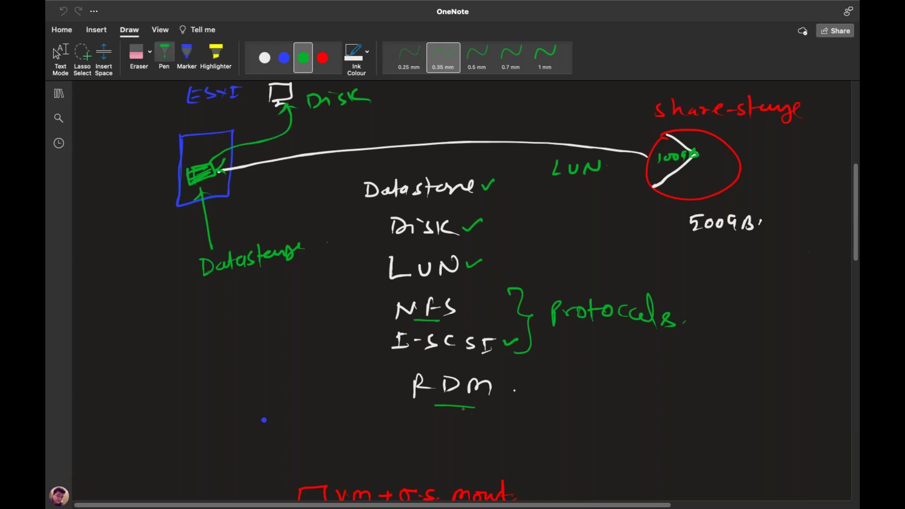
pyautogui.scroll(-5, 465, 289)
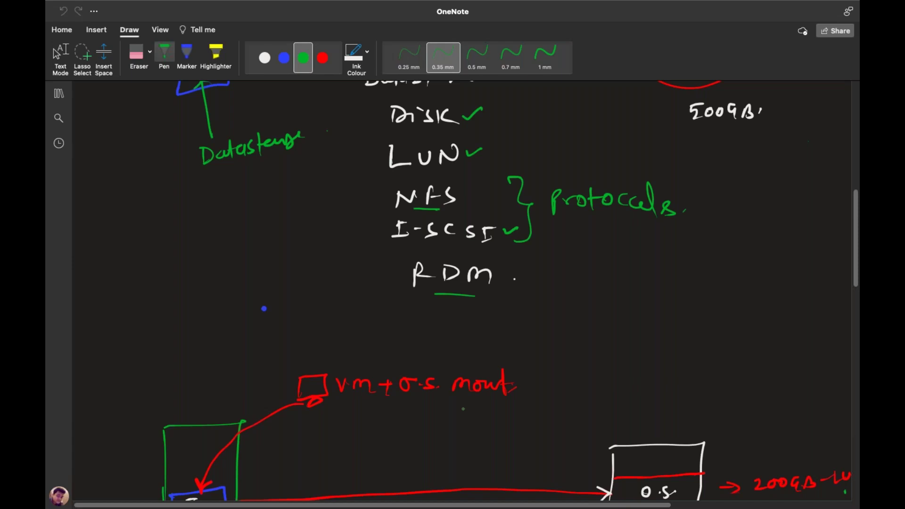
pyautogui.scroll(-15, 462, 409)
pyautogui.scroll(3, 463, 408)
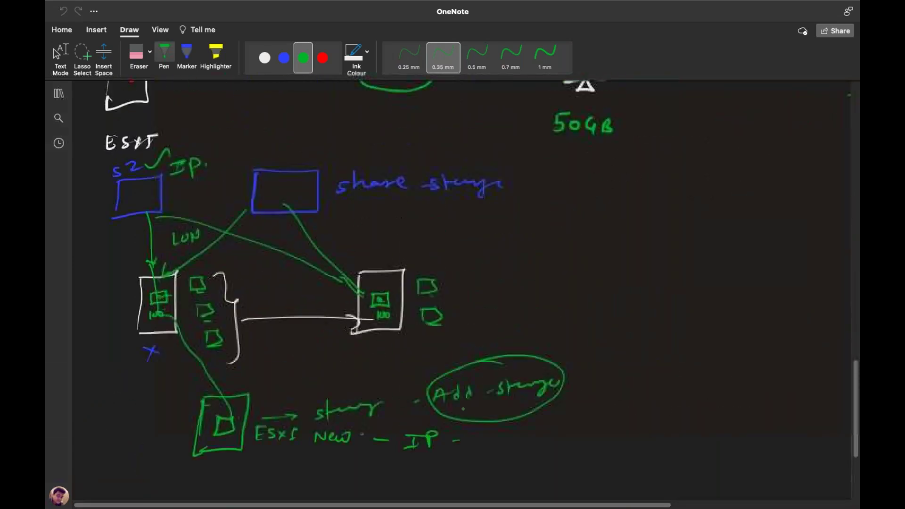
pyautogui.scroll(-10, 463, 408)
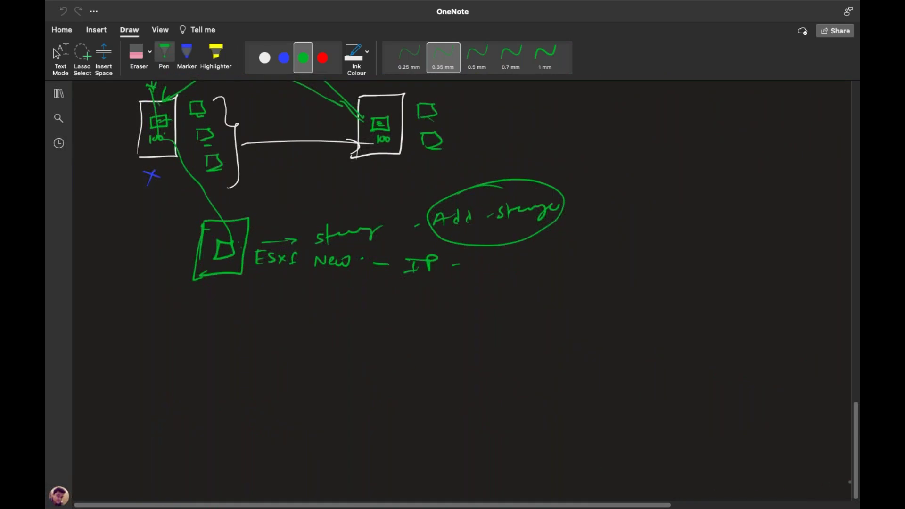
pyautogui.scroll(-5, 463, 409)
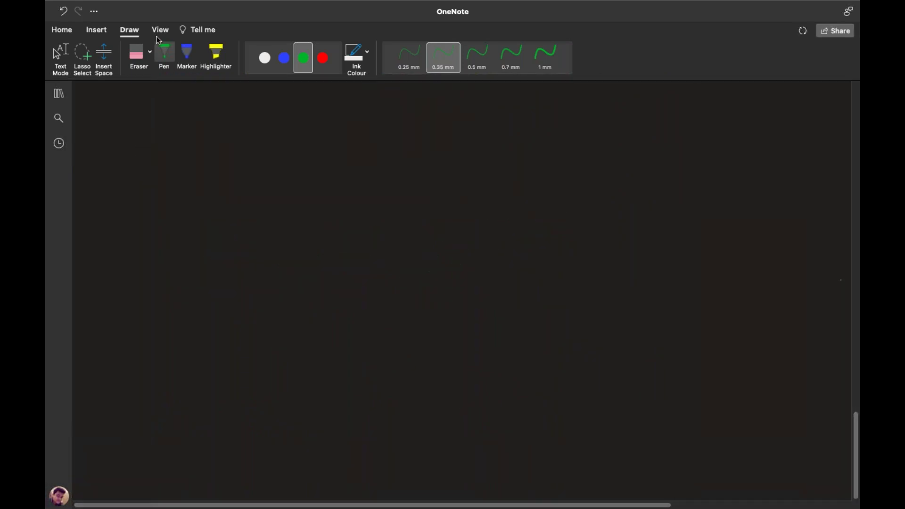
# Draw a red box for the ESXi host and label it ESXI
pyautogui.click(321, 66)
pyautogui.moveTo(135, 167)
pyautogui.mouseDown()
pyautogui.moveTo(132, 221)
pyautogui.moveTo(179, 215)
pyautogui.moveTo(125, 224)
pyautogui.moveTo(133, 259)
pyautogui.moveTo(141, 245)
pyautogui.mouseUp()
pyautogui.moveTo(152, 248)
pyautogui.mouseDown()
pyautogui.moveTo(143, 259)
pyautogui.moveTo(165, 258)
pyautogui.mouseUp()
pyautogui.moveTo(164, 248)
pyautogui.mouseDown()
pyautogui.moveTo(159, 261)
pyautogui.moveTo(177, 261)
pyautogui.mouseUp()
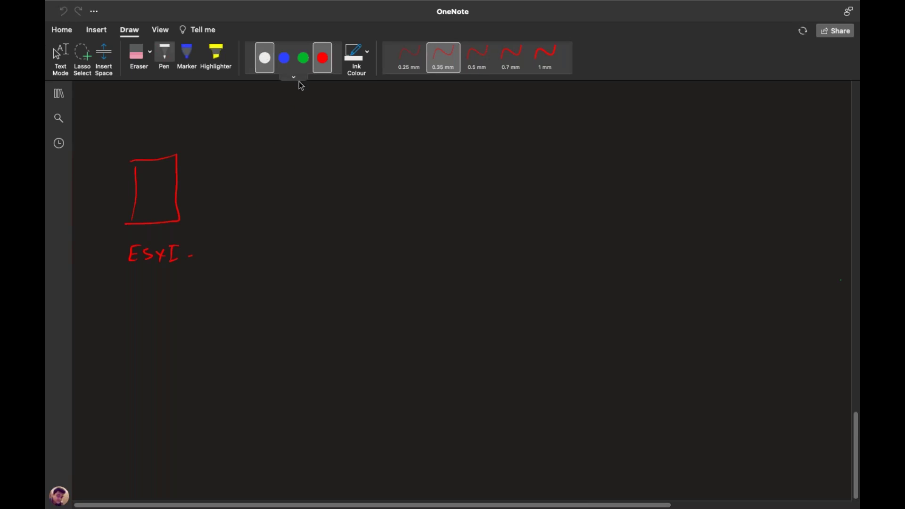
# In white, draw a storage circle labelled 500GB with a 200GB pie slice
pyautogui.click(264, 58)
pyautogui.moveTo(597, 155)
pyautogui.mouseDown()
pyautogui.moveTo(673, 203)
pyautogui.moveTo(594, 150)
pyautogui.moveTo(580, 158)
pyautogui.mouseUp()
pyautogui.moveTo(699, 186); pyautogui.dragTo(694, 202)
pyautogui.moveTo(705, 191); pyautogui.dragTo(738, 202)
pyautogui.moveTo(738, 188); pyautogui.dragTo(739, 202)
pyautogui.moveTo(608, 151)
pyautogui.mouseDown()
pyautogui.moveTo(621, 175)
pyautogui.moveTo(606, 210)
pyautogui.moveTo(590, 219)
pyautogui.mouseUp()
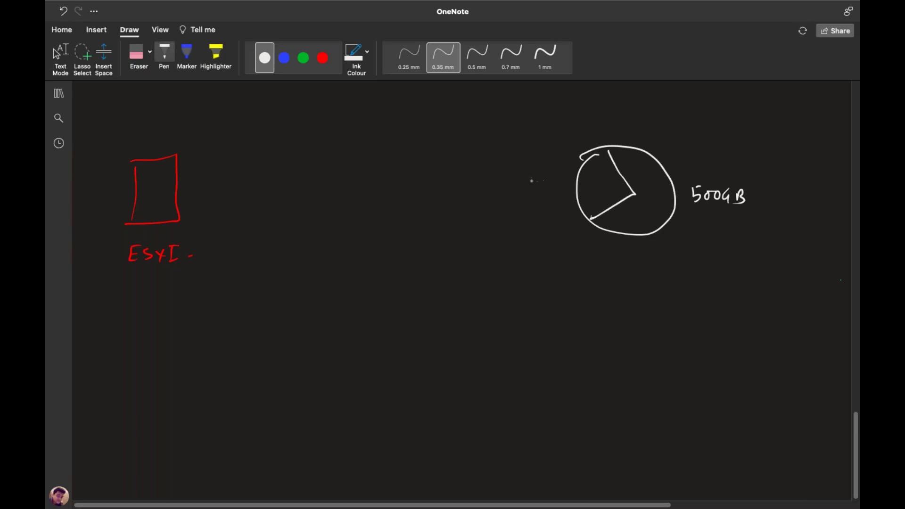
pyautogui.moveTo(586, 189); pyautogui.dragTo(610, 194)
pyautogui.moveTo(615, 187); pyautogui.dragTo(612, 195)
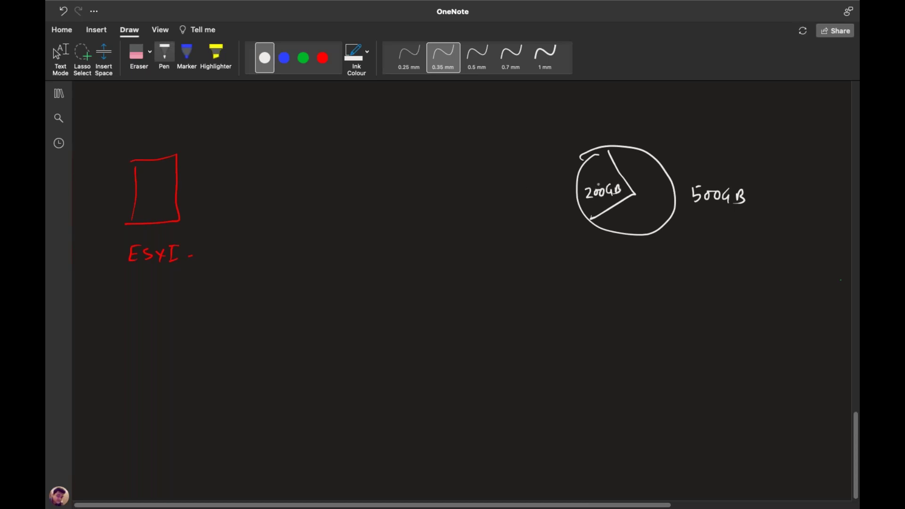
# Draw a red line leftward from the storage circle
pyautogui.click(323, 57)
pyautogui.moveTo(576, 186); pyautogui.dragTo(371, 183)
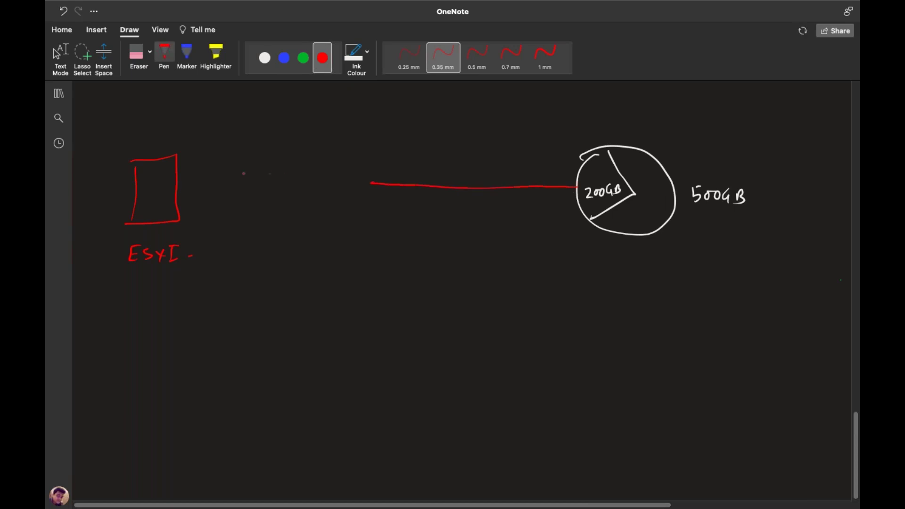
pyautogui.click(303, 58)
# In green, draw a VM monitor labelled VM 200GB and extend the storage line into the ESXI box
pyautogui.moveTo(207, 122)
pyautogui.mouseDown()
pyautogui.moveTo(229, 118)
pyautogui.moveTo(205, 135)
pyautogui.moveTo(206, 121)
pyautogui.moveTo(224, 136)
pyautogui.moveTo(217, 142)
pyautogui.mouseUp()
pyautogui.moveTo(371, 183)
pyautogui.mouseDown()
pyautogui.moveTo(204, 195)
pyautogui.moveTo(239, 117)
pyautogui.mouseUp()
pyautogui.moveTo(244, 125); pyautogui.dragTo(258, 124)
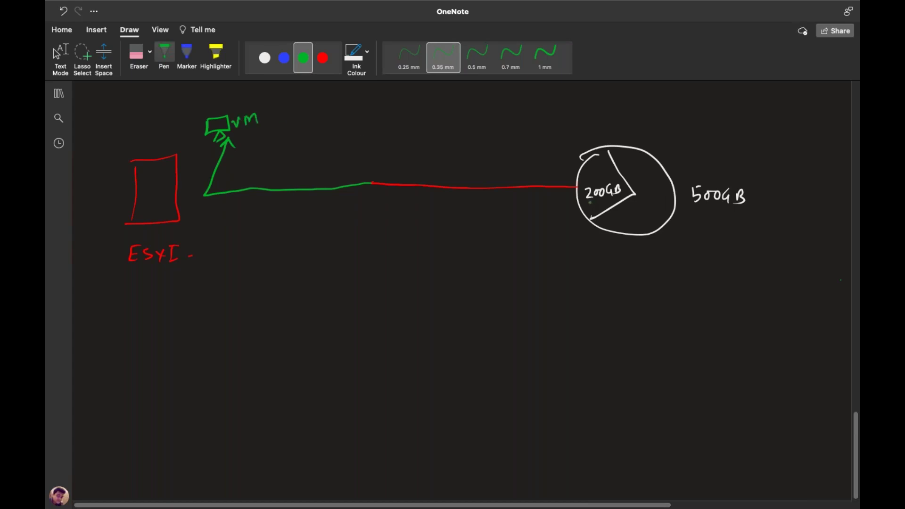
pyautogui.moveTo(204, 194)
pyautogui.mouseDown()
pyautogui.moveTo(148, 201)
pyautogui.moveTo(162, 208)
pyautogui.moveTo(146, 202)
pyautogui.moveTo(161, 201)
pyautogui.moveTo(148, 210)
pyautogui.mouseUp()
pyautogui.moveTo(247, 133); pyautogui.dragTo(255, 143)
pyautogui.moveTo(259, 131); pyautogui.dragTo(287, 137)
pyautogui.moveTo(285, 121); pyautogui.dragTo(289, 136)
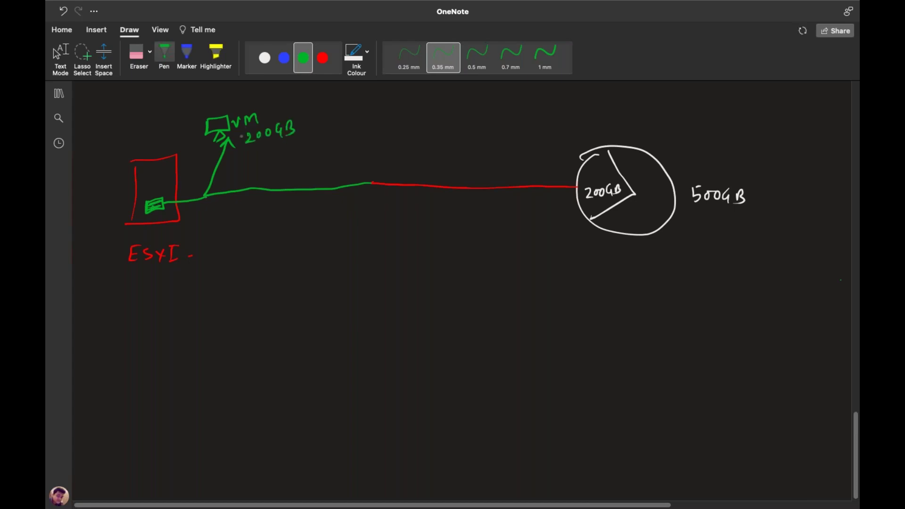
# Write RDM with a double underline above the storage line
pyautogui.moveTo(382, 134); pyautogui.dragTo(380, 162)
pyautogui.moveTo(381, 135); pyautogui.dragTo(411, 152)
pyautogui.moveTo(410, 134)
pyautogui.mouseDown()
pyautogui.moveTo(423, 137)
pyautogui.moveTo(414, 156)
pyautogui.mouseUp()
pyautogui.moveTo(436, 150)
pyautogui.mouseDown()
pyautogui.moveTo(437, 127)
pyautogui.moveTo(452, 128)
pyautogui.mouseUp()
pyautogui.moveTo(454, 127); pyautogui.dragTo(456, 148)
pyautogui.moveTo(413, 167); pyautogui.dragTo(432, 163)
pyautogui.moveTo(417, 174); pyautogui.dragTo(431, 171)
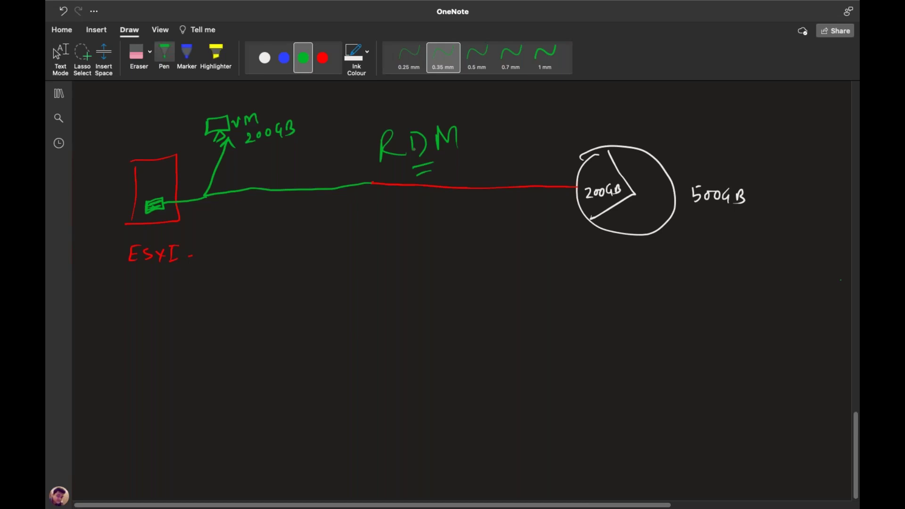
pyautogui.click(284, 58)
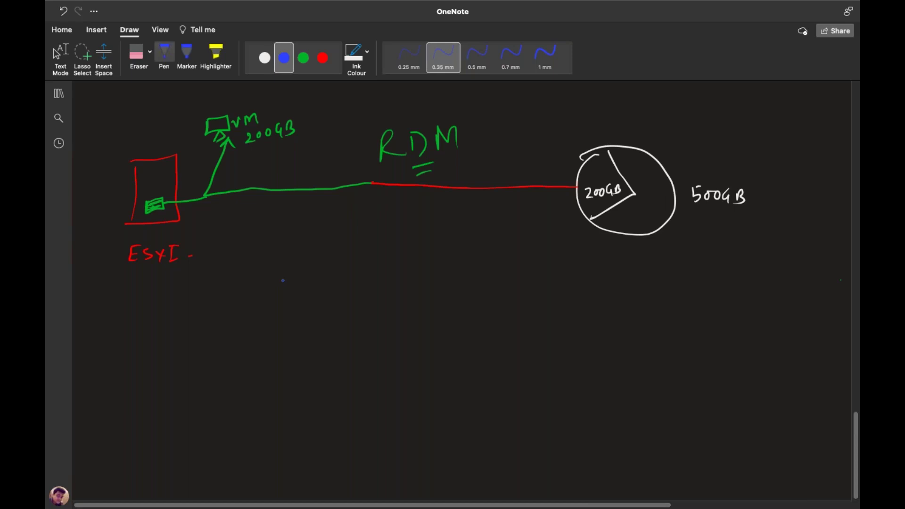
# In blue, write SQL, Database and Web APP, thickening the pen to 0.5 mm
pyautogui.moveTo(338, 255); pyautogui.dragTo(337, 263)
pyautogui.moveTo(347, 255); pyautogui.dragTo(353, 255)
pyautogui.moveTo(333, 290)
pyautogui.mouseDown()
pyautogui.moveTo(345, 295)
pyautogui.moveTo(359, 283)
pyautogui.moveTo(363, 290)
pyautogui.mouseUp()
pyautogui.moveTo(373, 292)
pyautogui.mouseDown()
pyautogui.moveTo(405, 306)
pyautogui.moveTo(420, 295)
pyautogui.mouseUp()
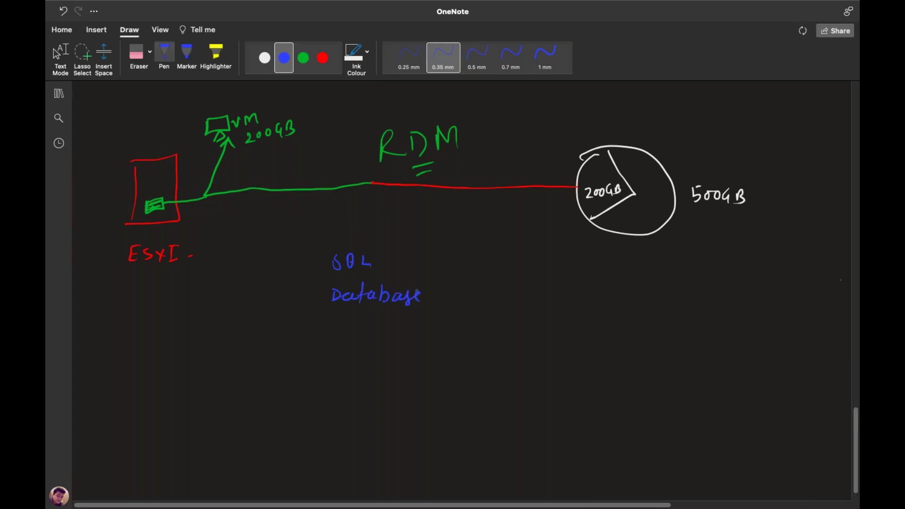
pyautogui.click(477, 56)
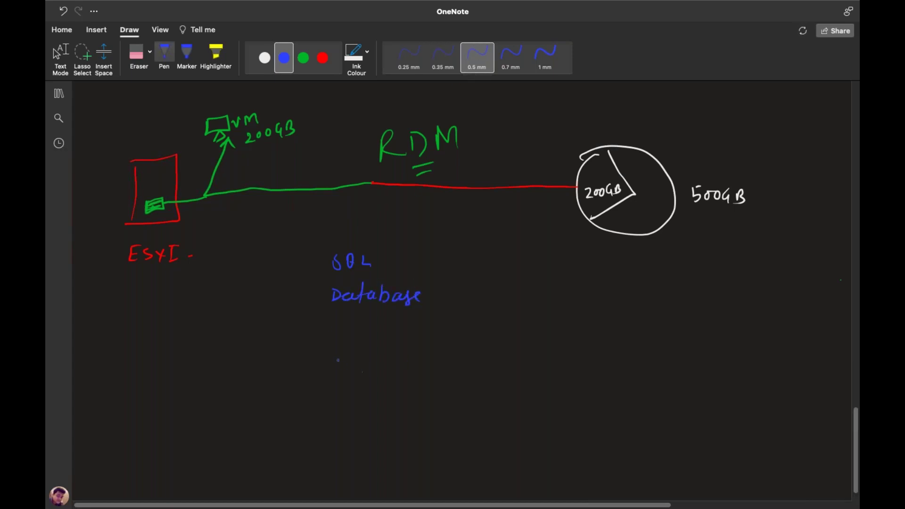
pyautogui.moveTo(333, 320)
pyautogui.mouseDown()
pyautogui.moveTo(340, 334)
pyautogui.moveTo(360, 324)
pyautogui.moveTo(397, 329)
pyautogui.mouseUp()
pyautogui.moveTo(403, 323); pyautogui.dragTo(407, 331)
pyautogui.moveTo(416, 321)
pyautogui.mouseDown()
pyautogui.moveTo(417, 340)
pyautogui.moveTo(421, 330)
pyautogui.mouseUp()
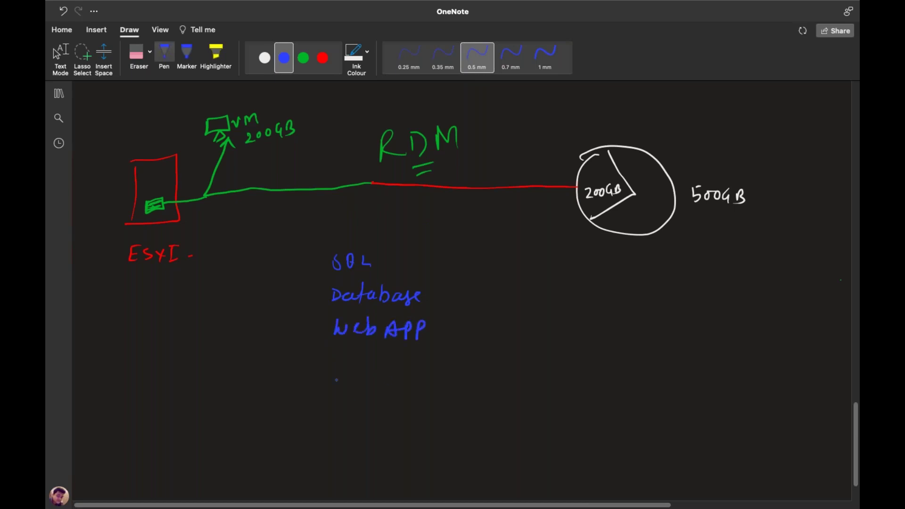
# Add App server and Online Portal beneath the list
pyautogui.moveTo(331, 372)
pyautogui.mouseDown()
pyautogui.moveTo(338, 350)
pyautogui.moveTo(348, 374)
pyautogui.mouseUp()
pyautogui.moveTo(346, 374); pyautogui.dragTo(361, 367)
pyautogui.moveTo(366, 359)
pyautogui.mouseDown()
pyautogui.moveTo(367, 373)
pyautogui.moveTo(375, 362)
pyautogui.moveTo(391, 371)
pyautogui.mouseUp()
pyautogui.moveTo(402, 365); pyautogui.dragTo(417, 367)
pyautogui.moveTo(417, 366); pyautogui.dragTo(436, 358)
pyautogui.moveTo(439, 357); pyautogui.dragTo(446, 366)
pyautogui.moveTo(453, 365); pyautogui.dragTo(461, 353)
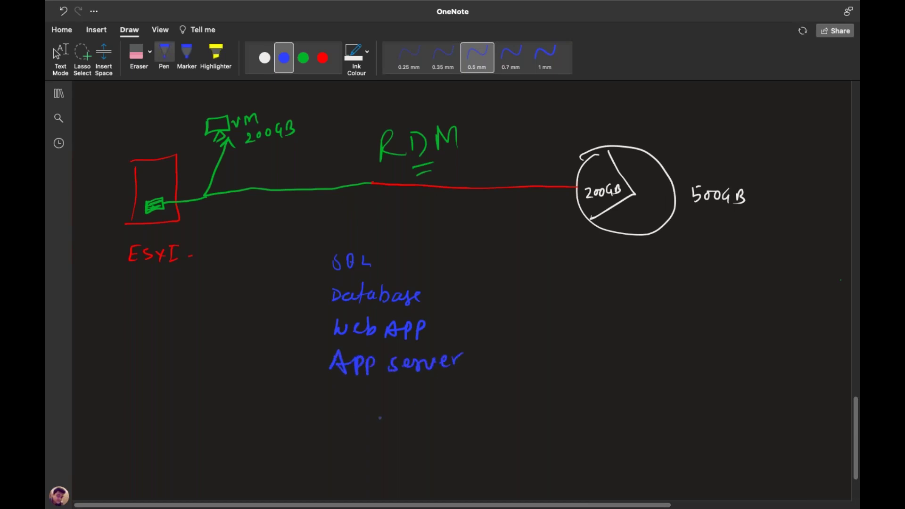
pyautogui.moveTo(334, 416)
pyautogui.mouseDown()
pyautogui.moveTo(344, 405)
pyautogui.moveTo(337, 417)
pyautogui.moveTo(369, 406)
pyautogui.moveTo(435, 414)
pyautogui.moveTo(441, 402)
pyautogui.mouseUp()
pyautogui.moveTo(446, 401)
pyautogui.mouseDown()
pyautogui.moveTo(468, 395)
pyautogui.moveTo(471, 412)
pyautogui.mouseUp()
pyautogui.moveTo(468, 399); pyautogui.dragTo(493, 406)
pyautogui.moveTo(494, 387); pyautogui.dragTo(498, 407)
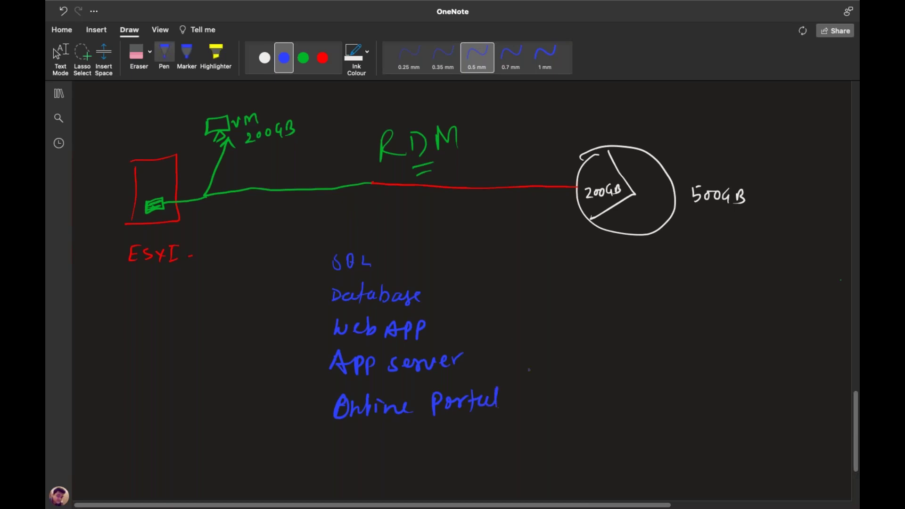
# Bracket the five workloads with a curly brace and write an underlined RDM beside it
pyautogui.moveTo(479, 254)
pyautogui.mouseDown()
pyautogui.moveTo(510, 322)
pyautogui.moveTo(513, 414)
pyautogui.mouseUp()
pyautogui.moveTo(560, 315)
pyautogui.mouseDown()
pyautogui.moveTo(559, 332)
pyautogui.moveTo(585, 326)
pyautogui.mouseUp()
pyautogui.moveTo(592, 312)
pyautogui.mouseDown()
pyautogui.moveTo(594, 328)
pyautogui.moveTo(624, 316)
pyautogui.moveTo(635, 328)
pyautogui.mouseUp()
pyautogui.moveTo(575, 346); pyautogui.dragTo(616, 340)
pyautogui.moveTo(589, 295); pyautogui.dragTo(614, 294)
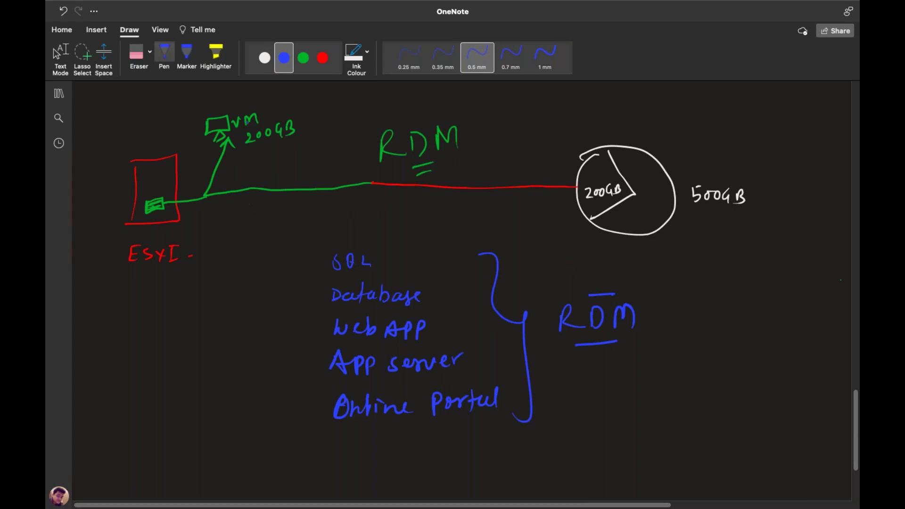
# Write a red NOTE heading below-right of the RDM label
pyautogui.click(322, 58)
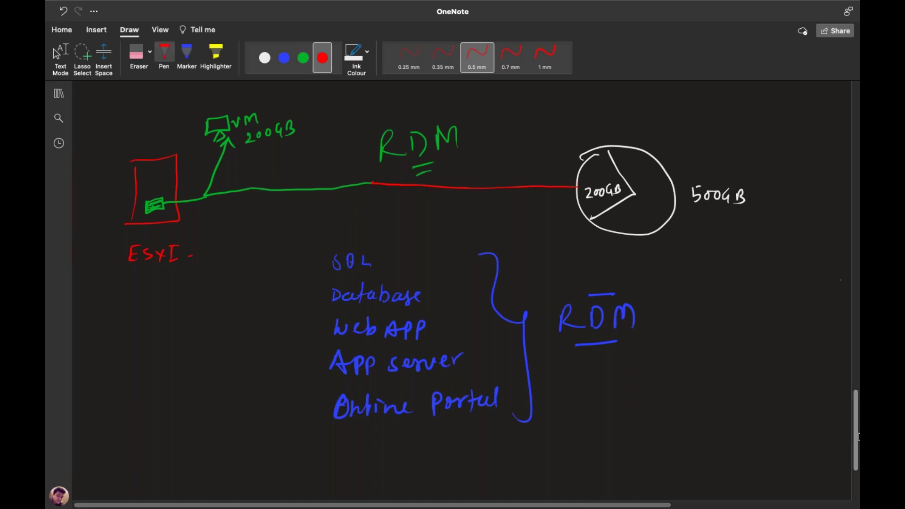
pyautogui.scroll(-3, 655, 310)
pyautogui.moveTo(654, 329)
pyautogui.mouseDown()
pyautogui.moveTo(671, 312)
pyautogui.moveTo(700, 312)
pyautogui.moveTo(701, 325)
pyautogui.moveTo(728, 321)
pyautogui.mouseUp()
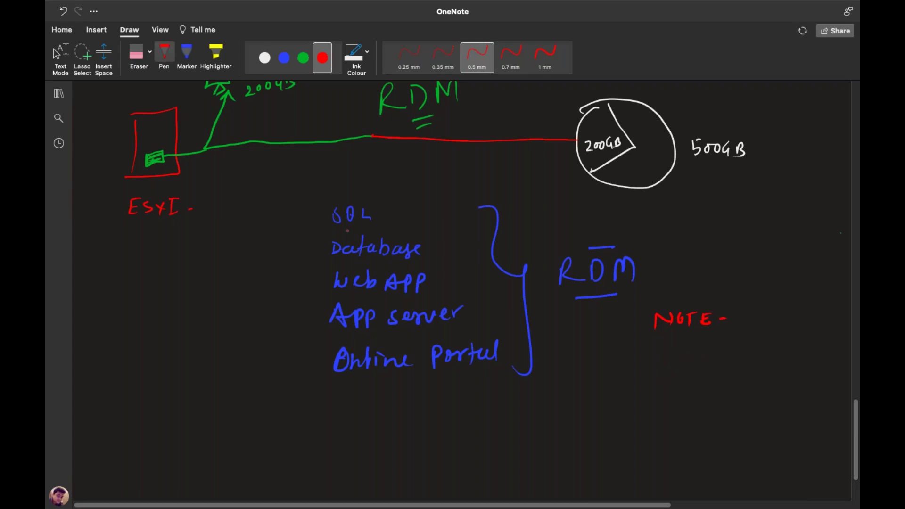
# In white, write the bracketed remark 'Unable to take snapshot' under NOTE
pyautogui.click(264, 58)
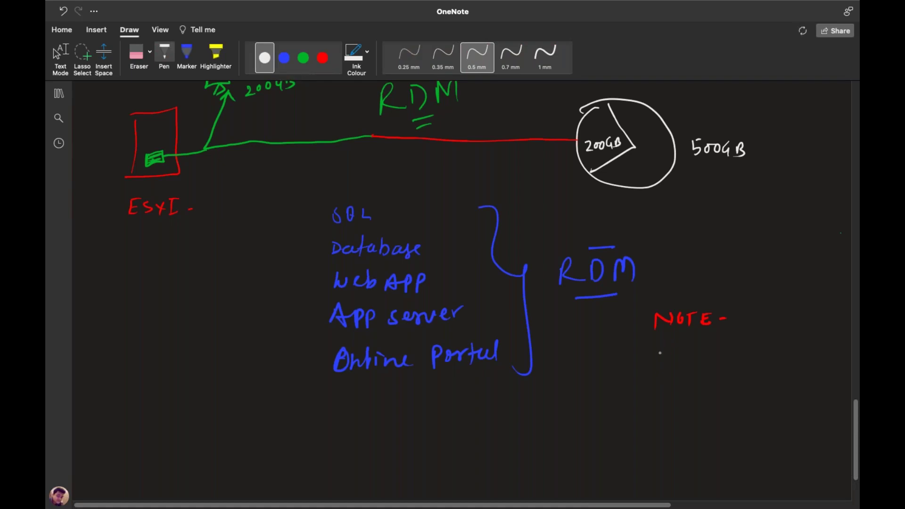
pyautogui.moveTo(663, 357)
pyautogui.mouseDown()
pyautogui.moveTo(753, 372)
pyautogui.moveTo(793, 361)
pyautogui.moveTo(827, 367)
pyautogui.mouseUp()
pyautogui.moveTo(681, 395)
pyautogui.mouseDown()
pyautogui.moveTo(673, 408)
pyautogui.moveTo(775, 403)
pyautogui.mouseUp()
pyautogui.moveTo(659, 348)
pyautogui.mouseDown()
pyautogui.moveTo(644, 406)
pyautogui.moveTo(664, 421)
pyautogui.mouseUp()
pyautogui.moveTo(814, 348)
pyautogui.mouseDown()
pyautogui.moveTo(842, 384)
pyautogui.moveTo(807, 422)
pyautogui.mouseUp()
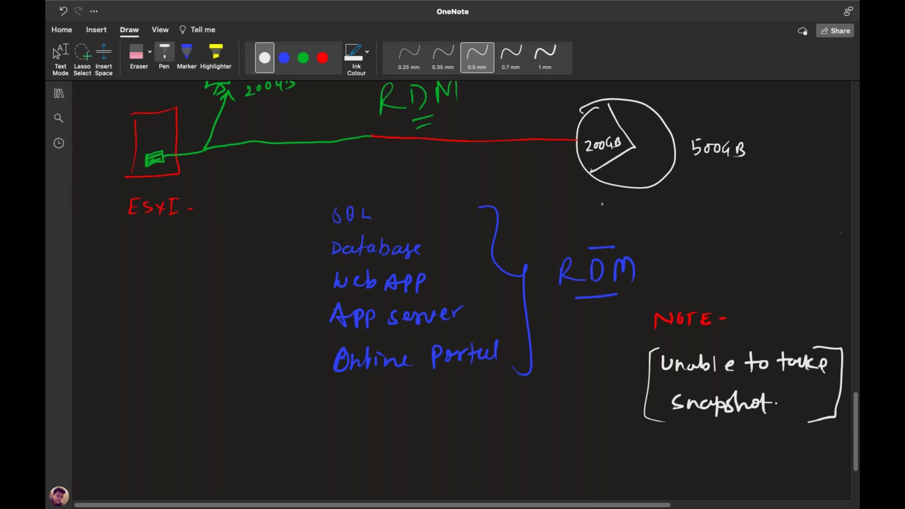
pyautogui.scroll(3, 602, 204)
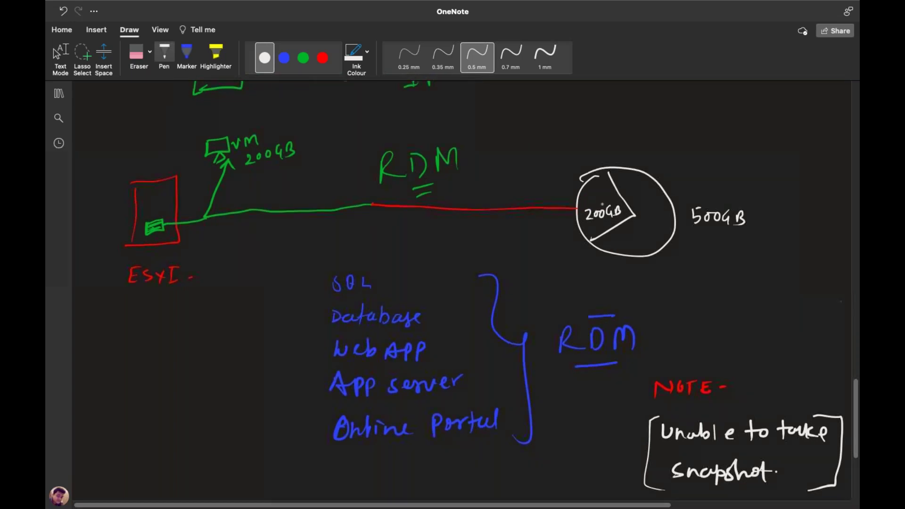
pyautogui.scroll(-3, 601, 203)
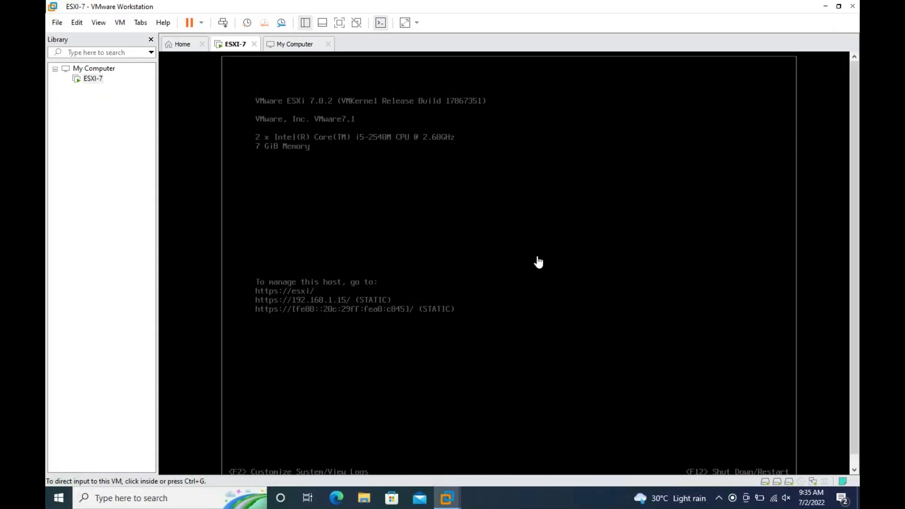
# Open Chrome on the Mac desktop and load the ESXi host address 192.168.1.15
pyautogui.hotkey('ctrl', 'Left')
pyautogui.hotkey('ctrl', 'Left')
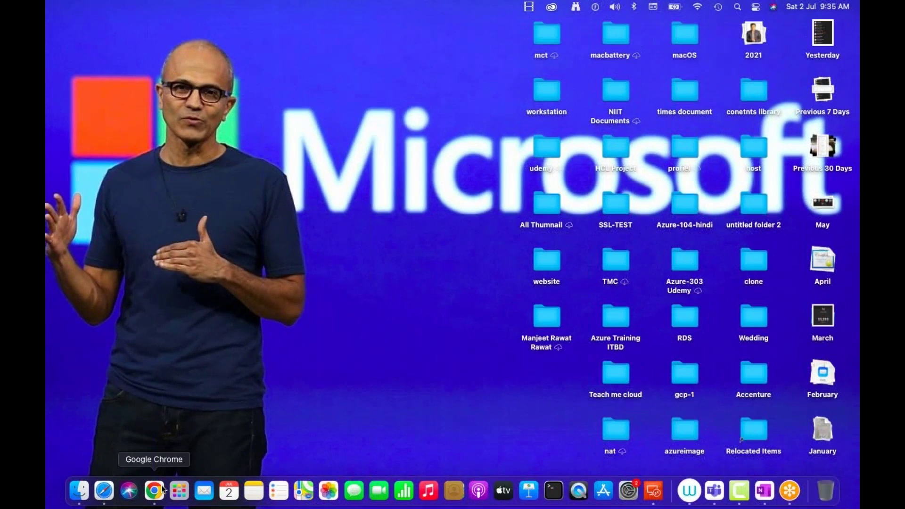
pyautogui.click(161, 489)
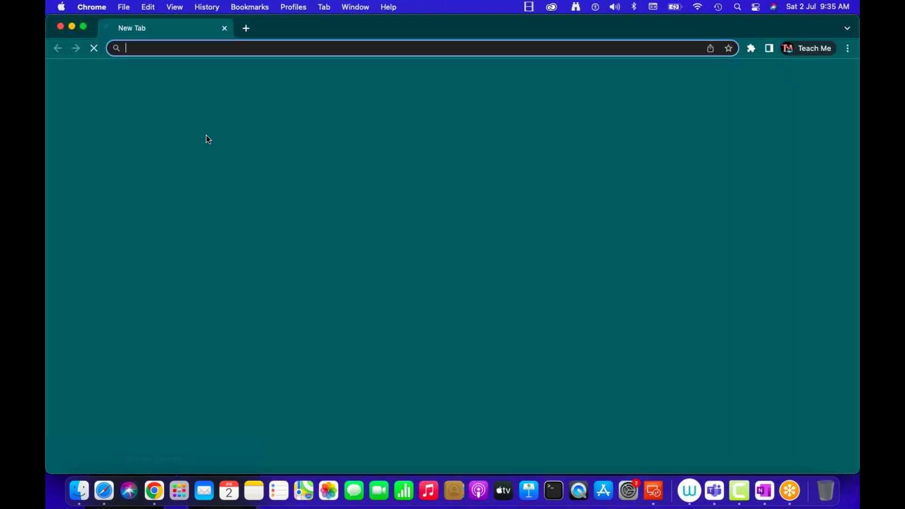
pyautogui.write('192')
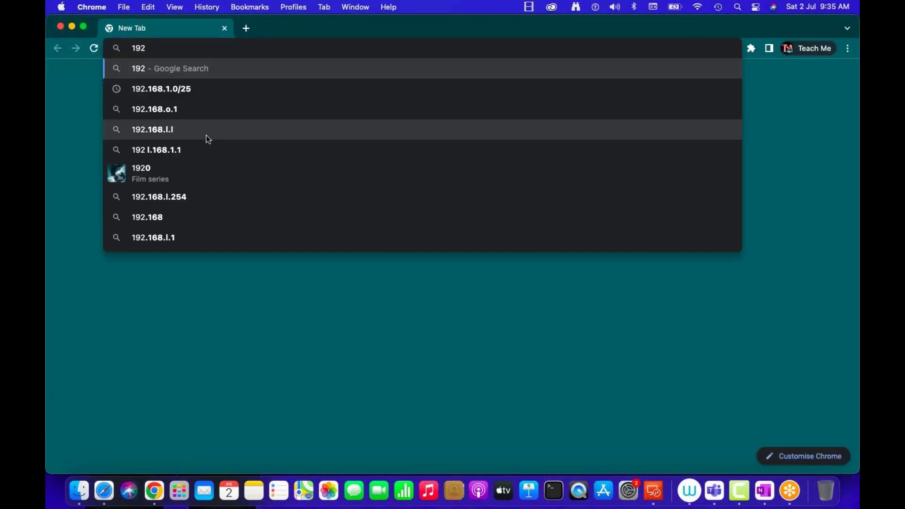
pyautogui.write('.168.1.')
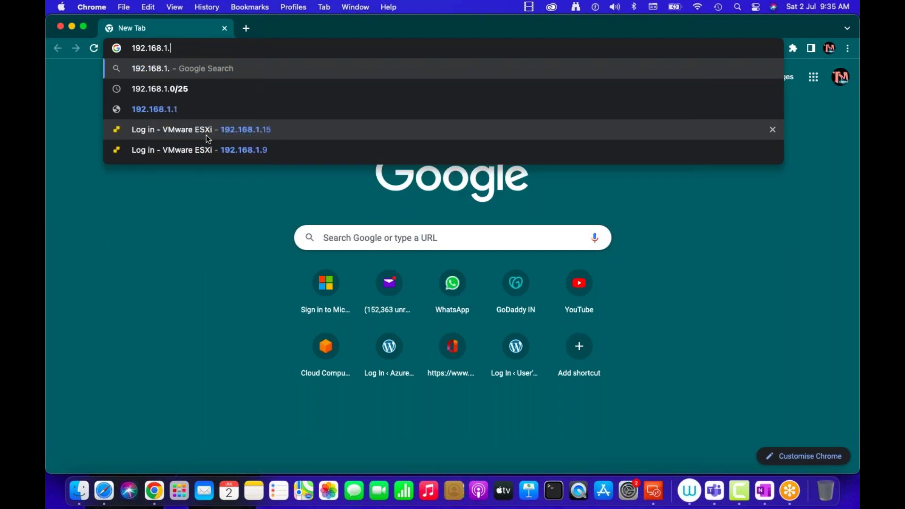
pyautogui.write('15')
pyautogui.press('Return')
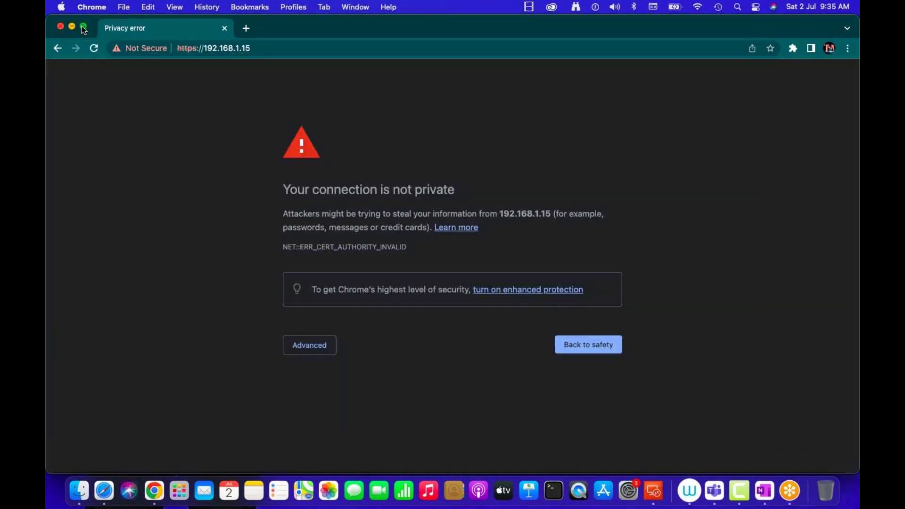
# Maximise Chrome and proceed past the certificate warning to 192.168.1.15
pyautogui.click(82, 27)
pyautogui.click(311, 337)
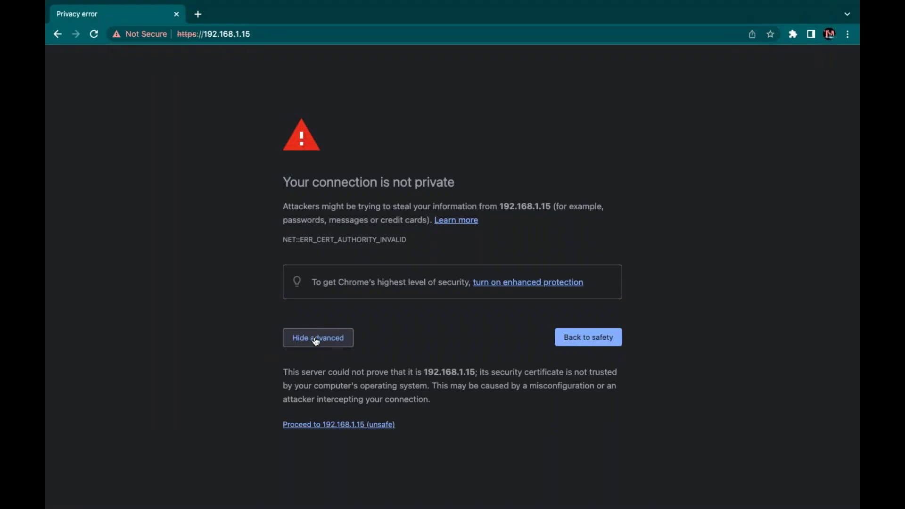
pyautogui.click(339, 425)
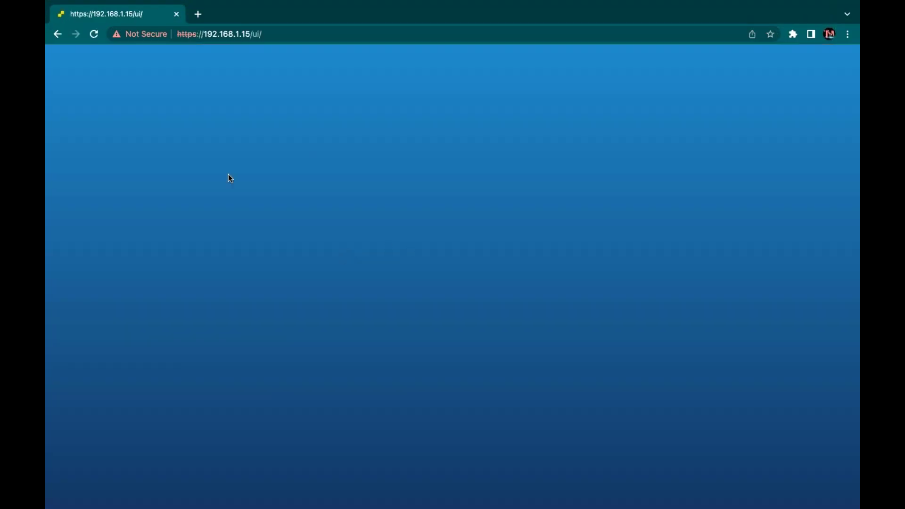
# Log in to the ESXi Host Client as root using the saved user name and password
pyautogui.click(181, 237)
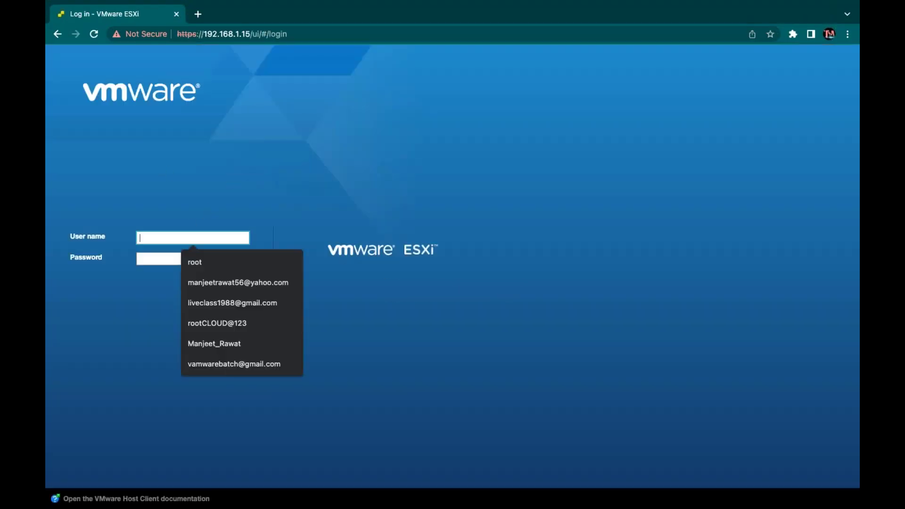
pyautogui.press('Down')
pyautogui.press('Return')
pyautogui.write('c')
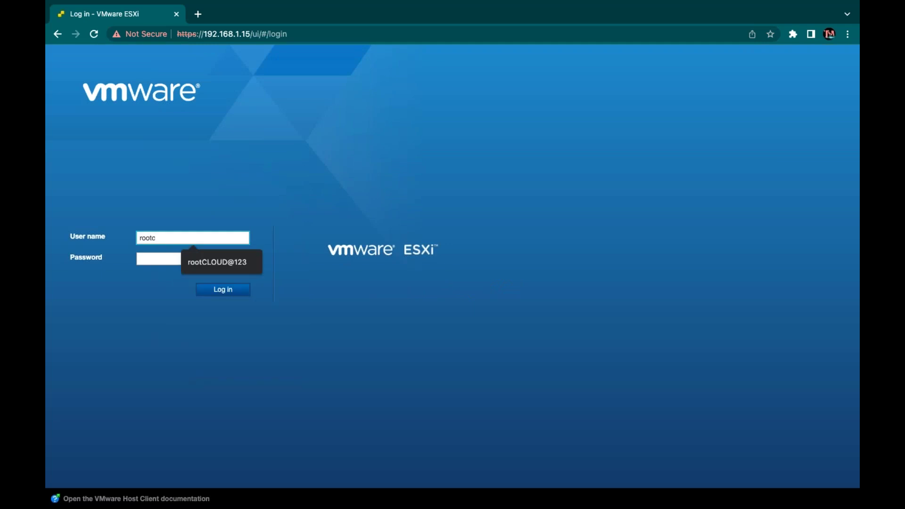
pyautogui.click(160, 256)
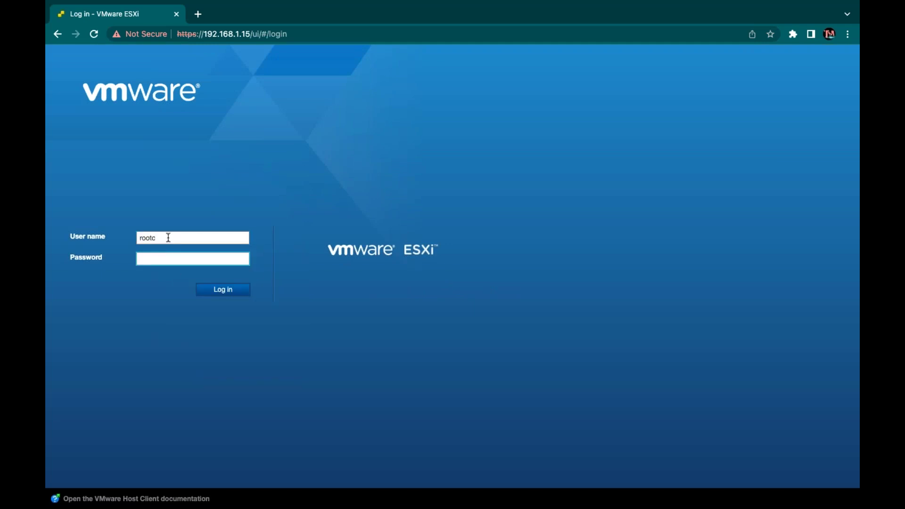
pyautogui.click(166, 240)
pyautogui.press('BackSpace')
pyautogui.click(165, 261)
pyautogui.press('Return')
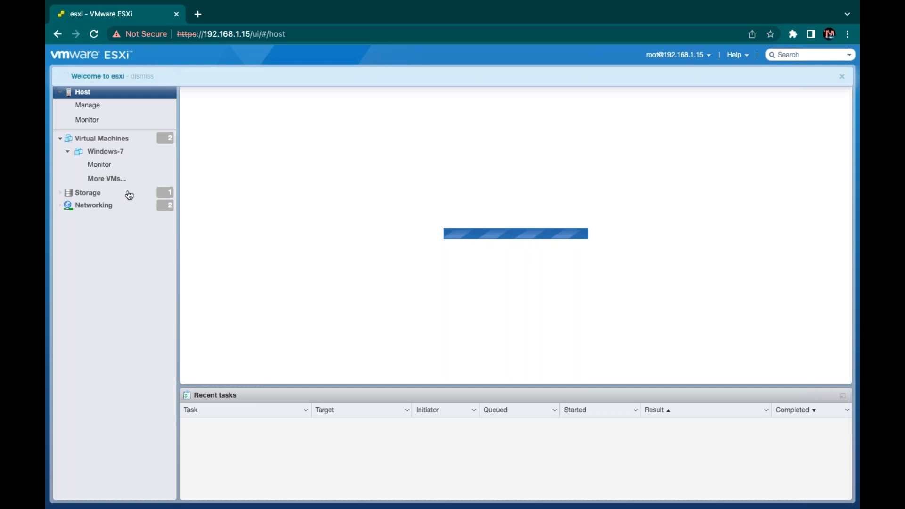
pyautogui.click(140, 141)
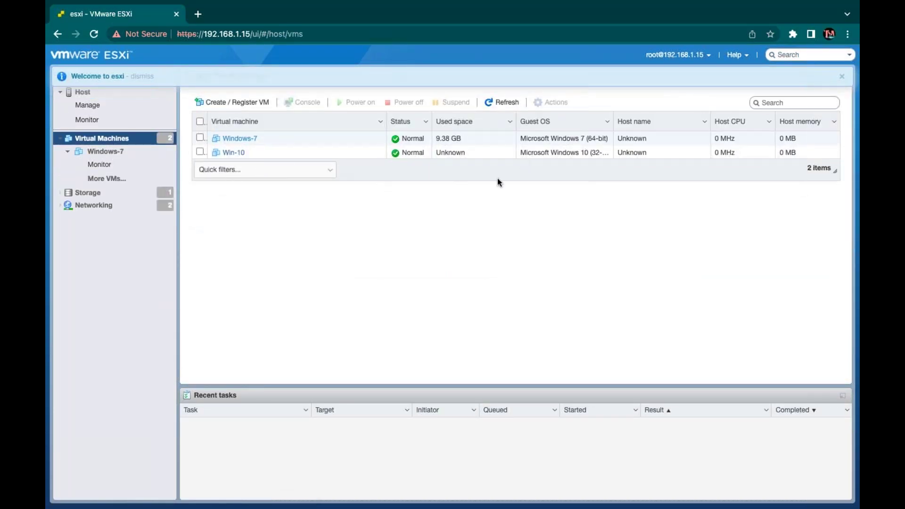
# Delete the Win-10 VM via Actions > Delete, then open the remaining Windows-7 VM's details
pyautogui.click(200, 151)
pyautogui.click(551, 102)
pyautogui.click(560, 357)
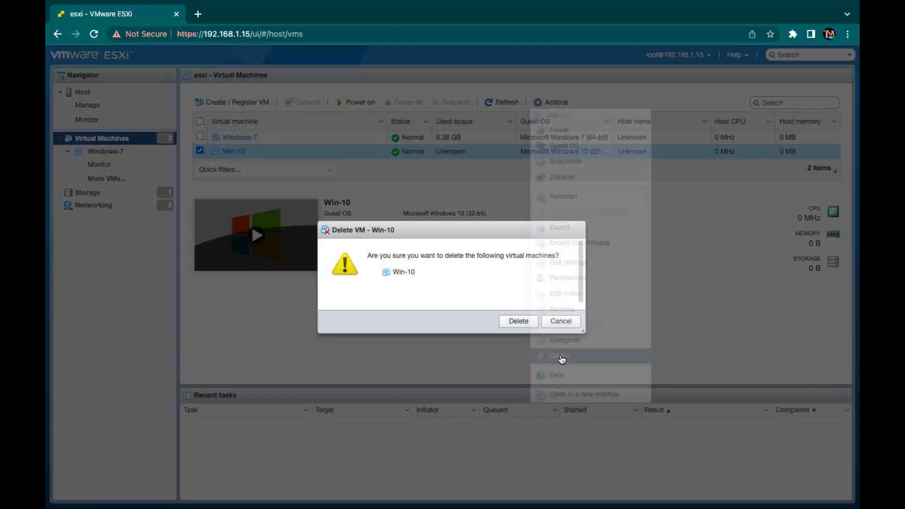
pyautogui.click(520, 322)
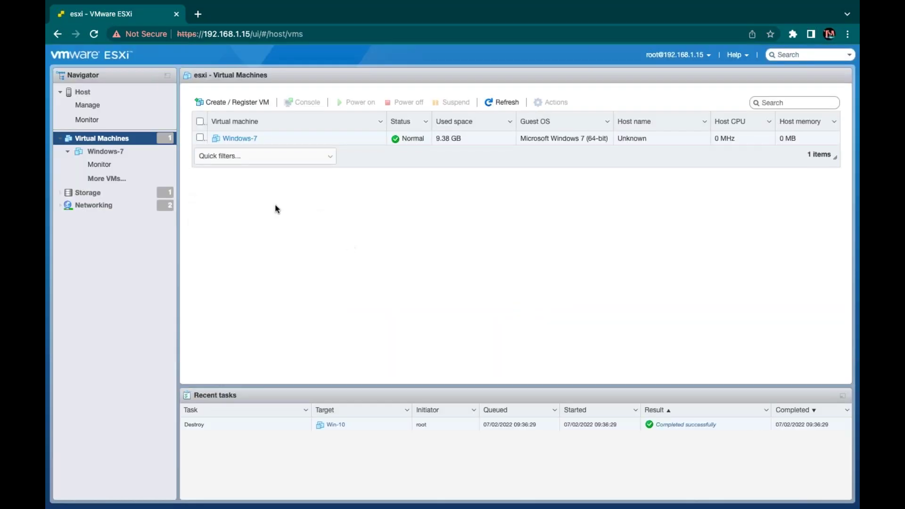
pyautogui.click(229, 139)
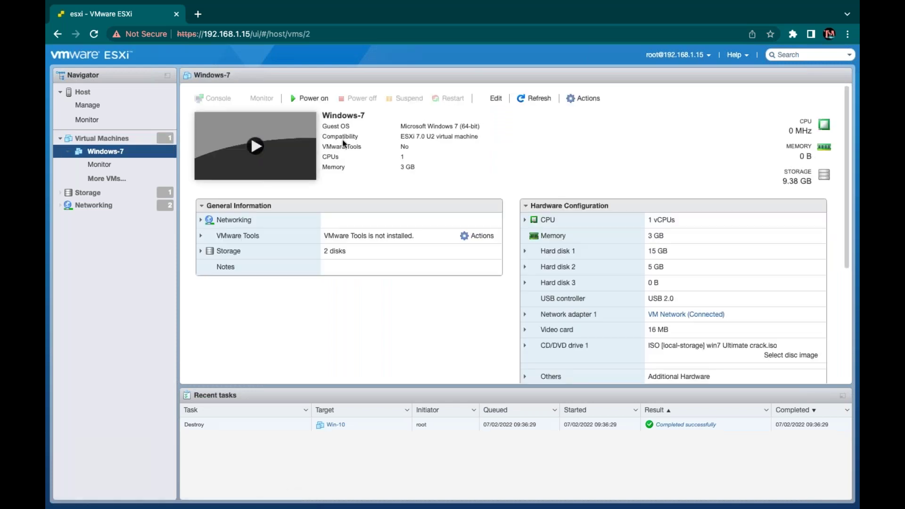
# After the failed power-on, restore Windows-7 to the snap-shot-class snapshot from Manage snapshots
pyautogui.click(255, 147)
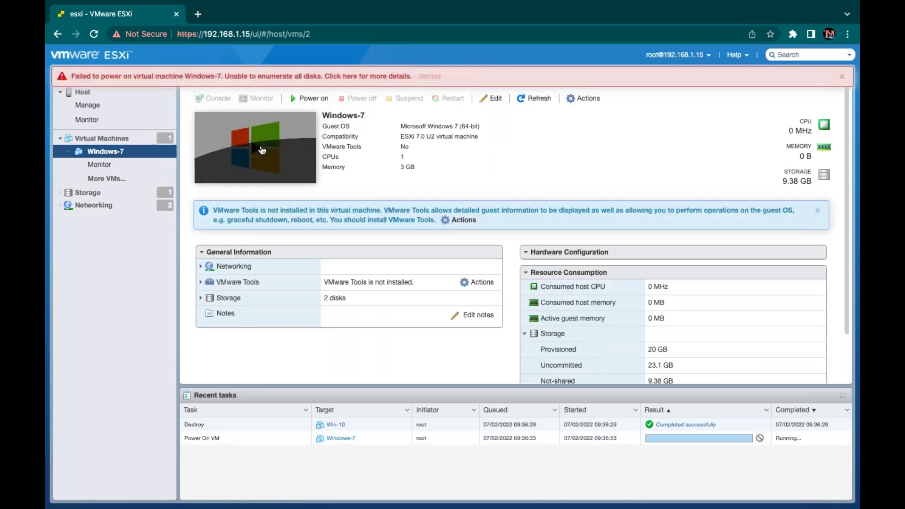
pyautogui.click(843, 77)
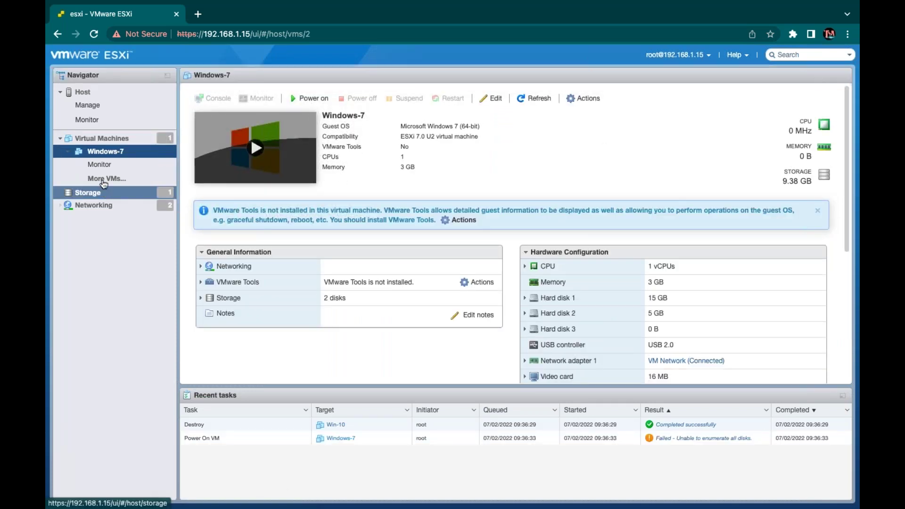
pyautogui.rightClick(118, 152)
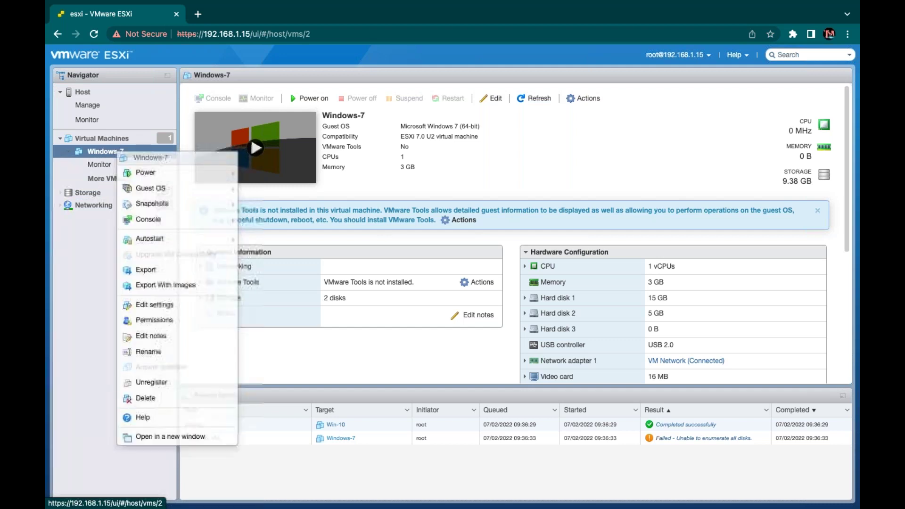
pyautogui.moveTo(167, 203)
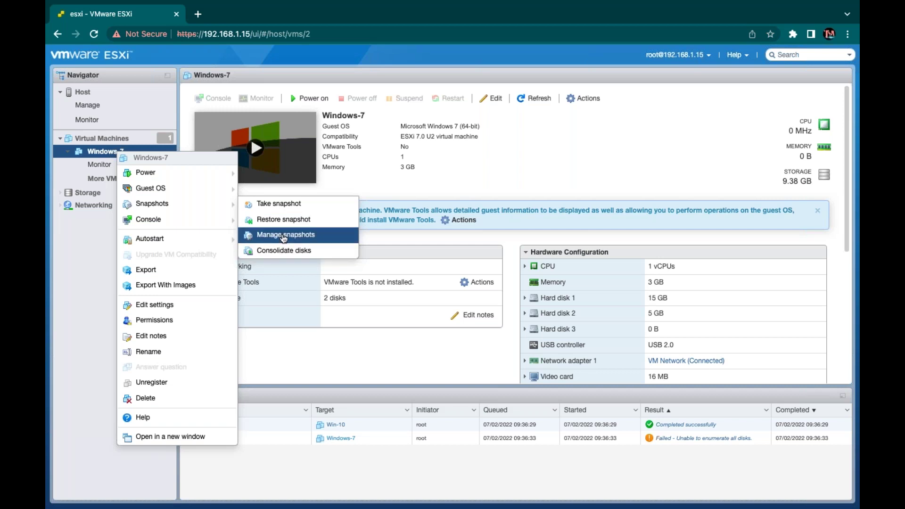
pyautogui.click(284, 237)
pyautogui.click(245, 166)
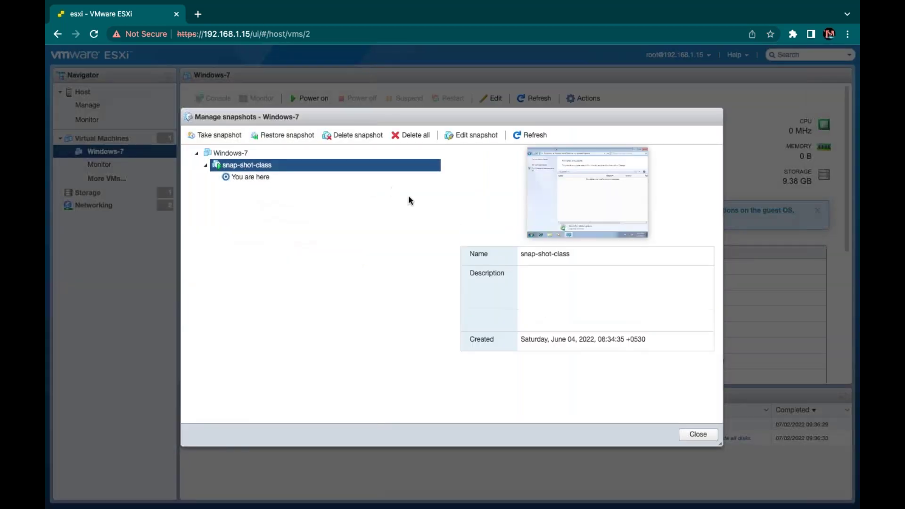
pyautogui.click(285, 135)
pyautogui.click(521, 316)
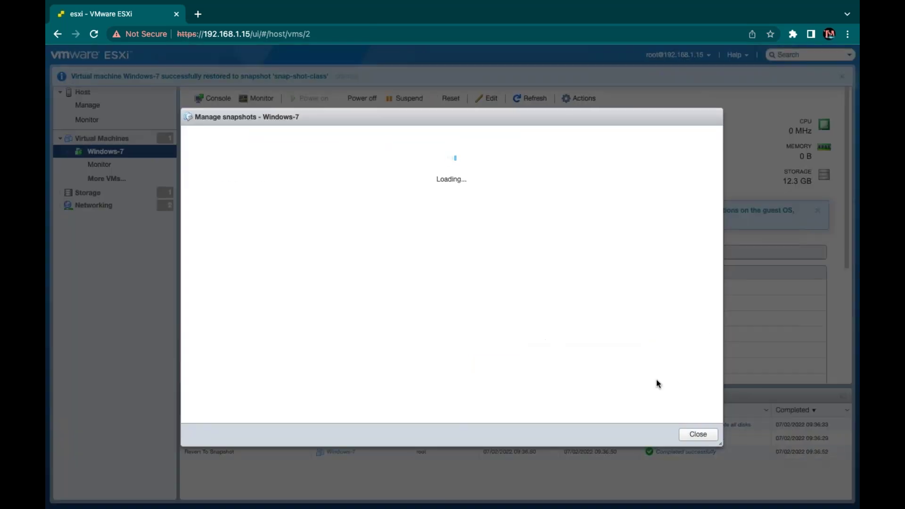
# Close the snapshot manager, the guest's Installed Updates window and the console overlay
pyautogui.click(698, 434)
pyautogui.click(283, 122)
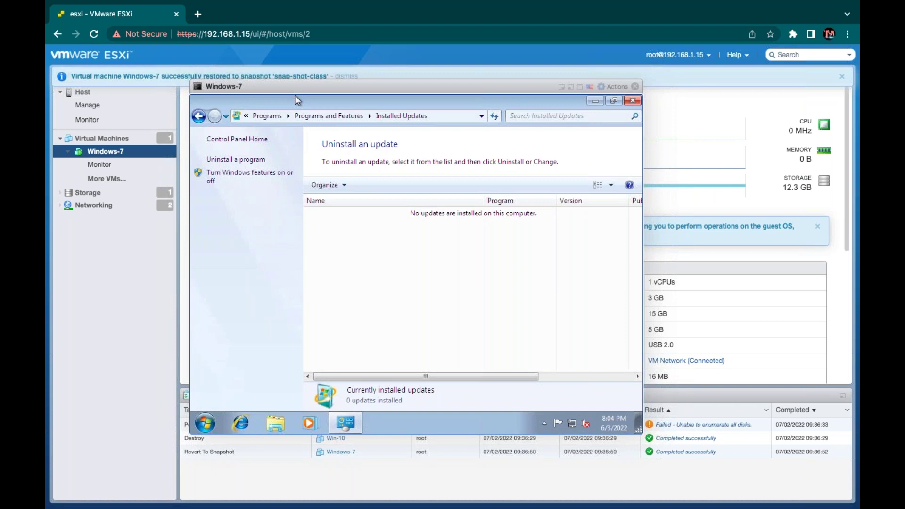
pyautogui.click(630, 101)
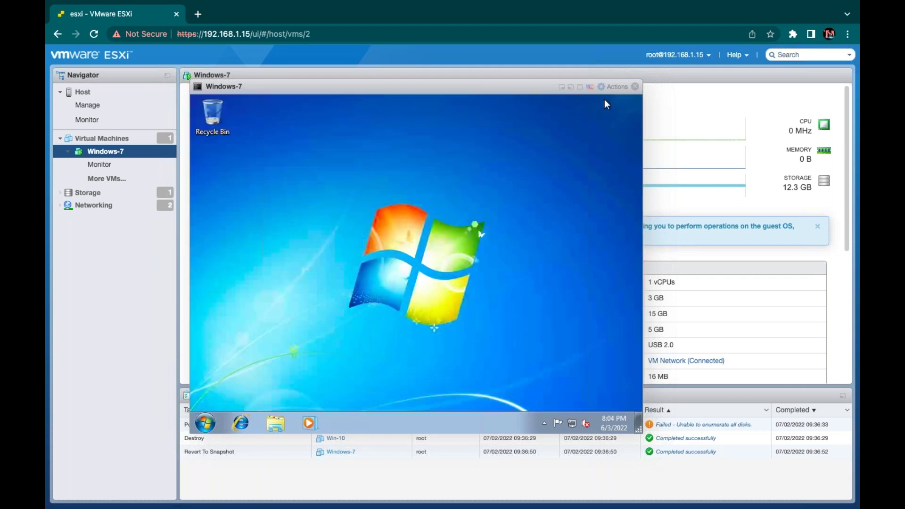
pyautogui.click(630, 100)
pyautogui.click(634, 86)
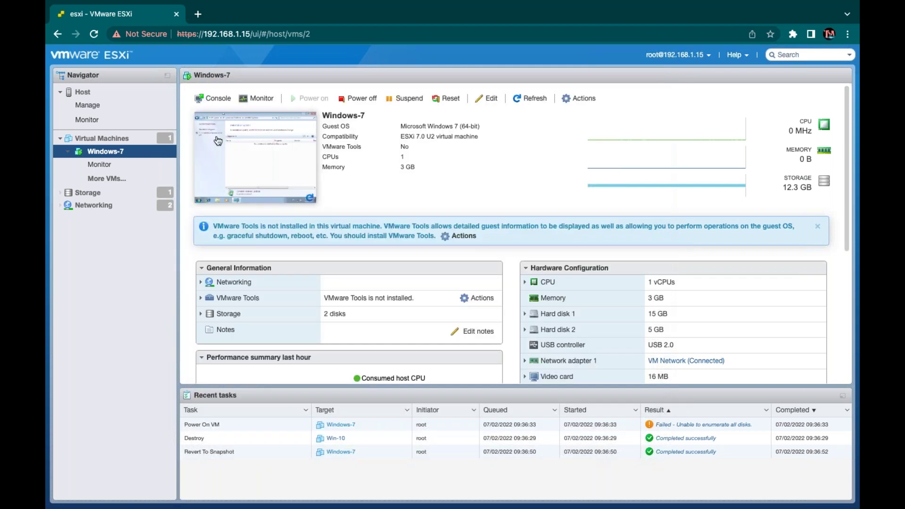
# Open the Windows-7 console in a separate browser tab
pyautogui.rightClick(264, 160)
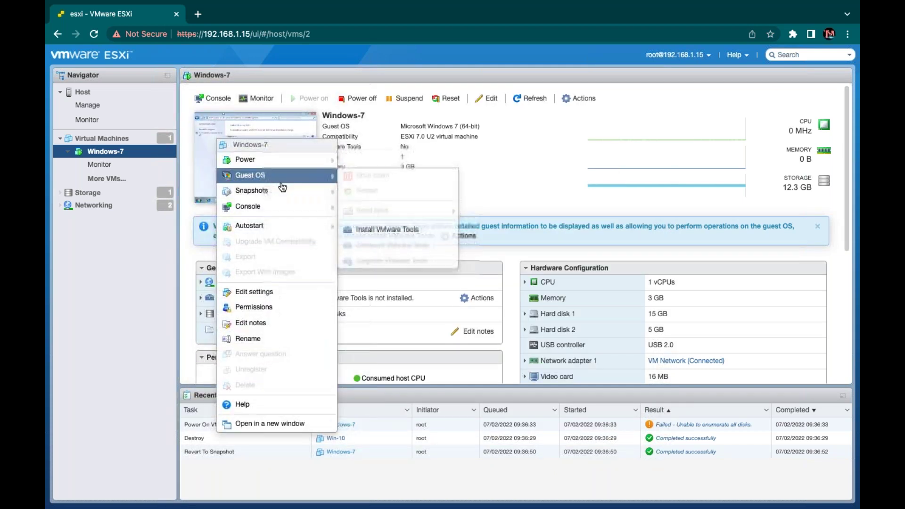
pyautogui.moveTo(281, 179)
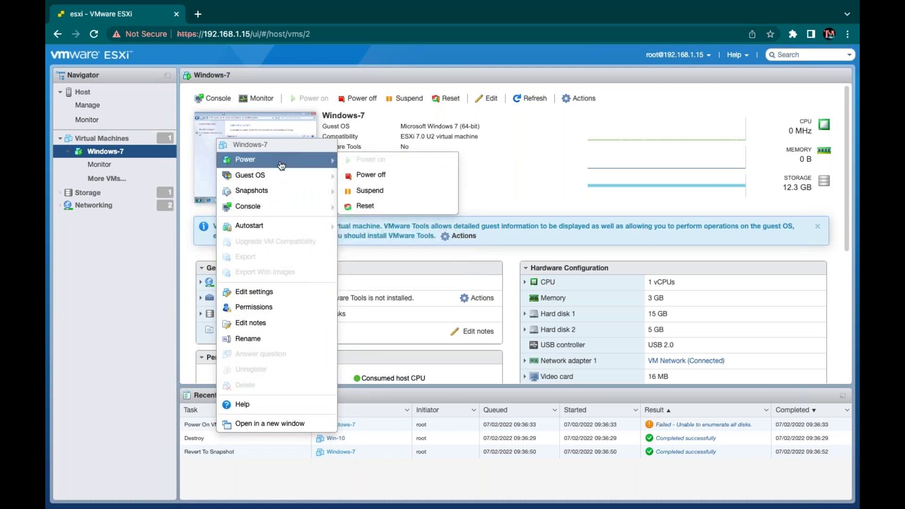
pyautogui.moveTo(281, 210)
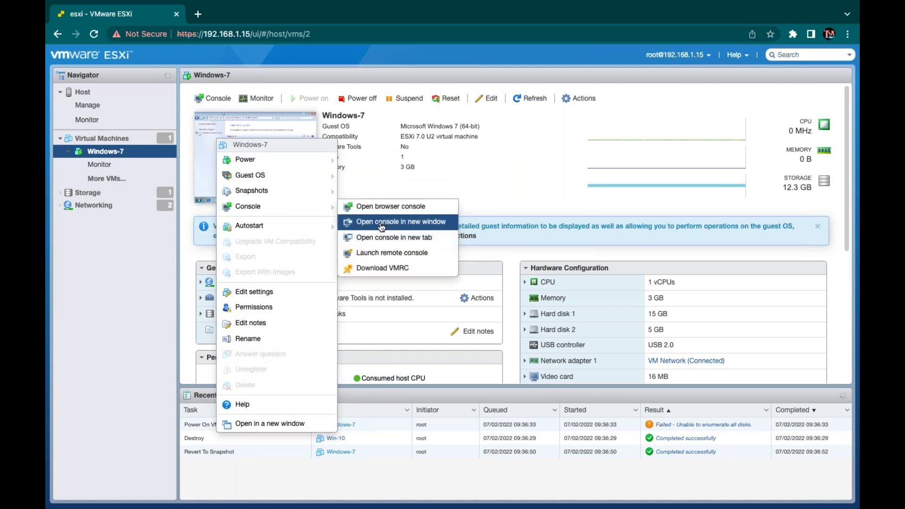
pyautogui.click(400, 237)
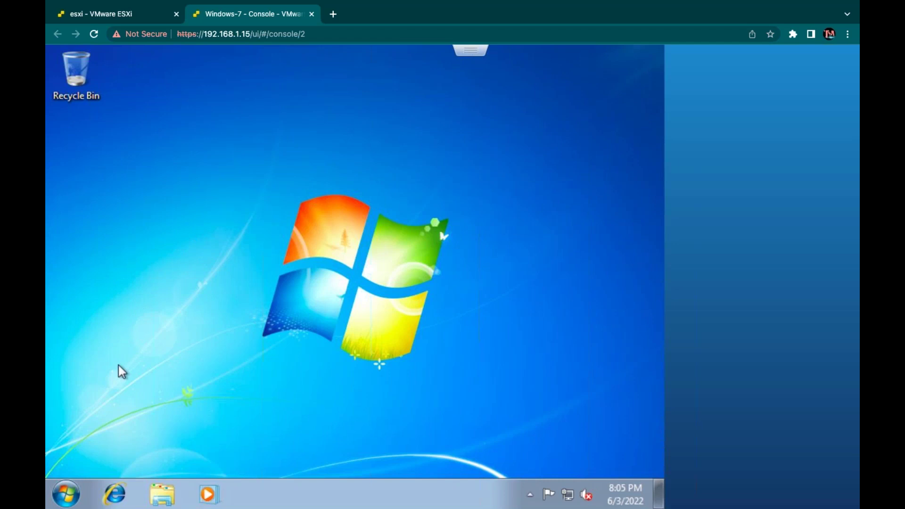
# Search the guest's Start menu for diskmgmt.msc
pyautogui.click(67, 493)
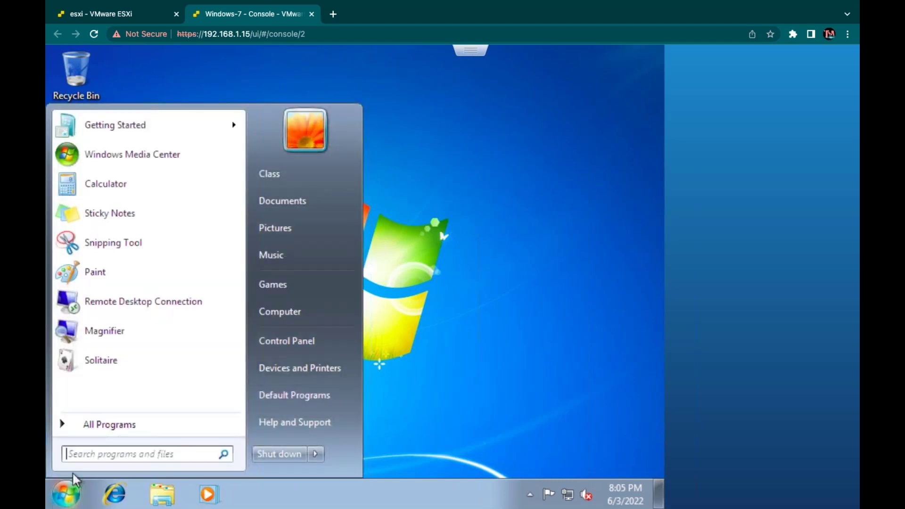
pyautogui.click(151, 458)
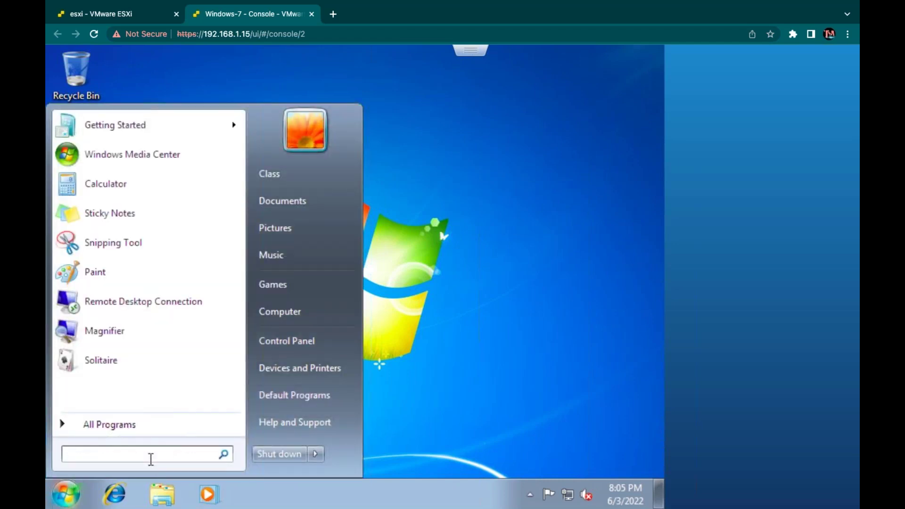
pyautogui.write('disk')
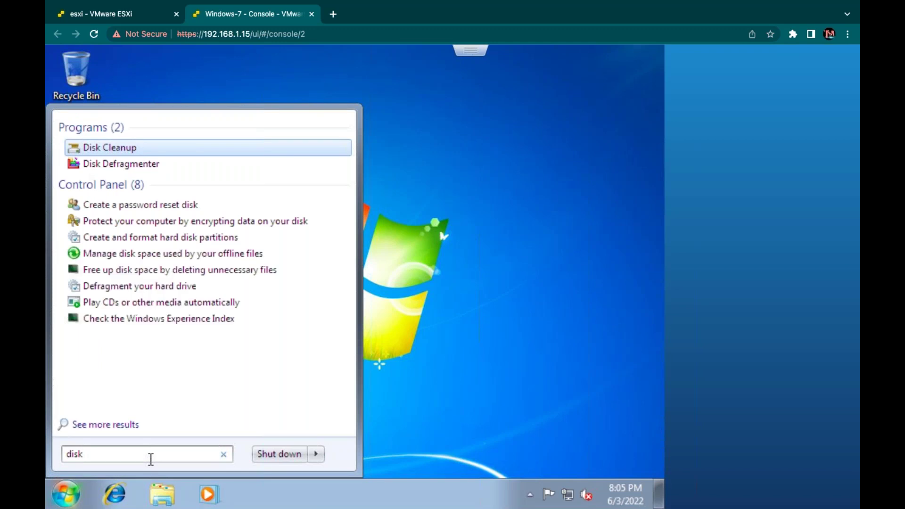
pyautogui.write('mgmt.msc')
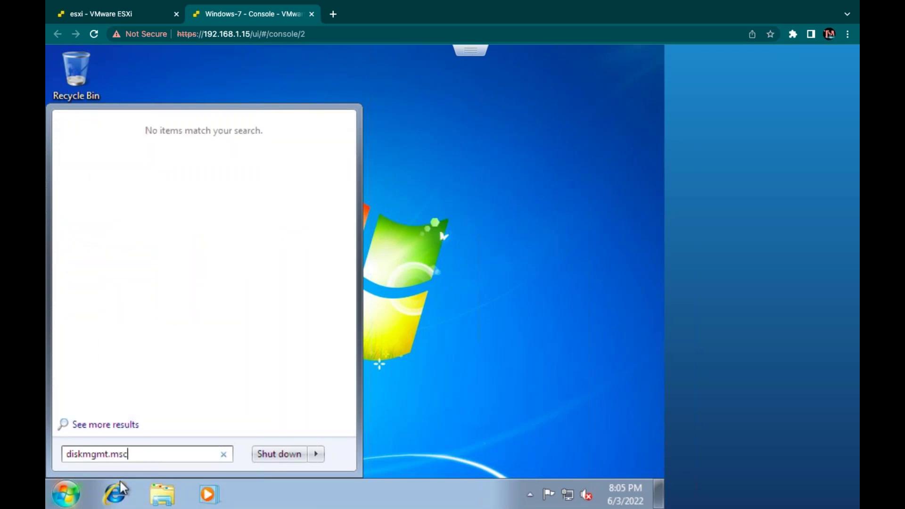
# Run diskmgmt.msc in Windows-7, maximize Disk Management, then return to the ESXi Host Client tab
pyautogui.press('Return')
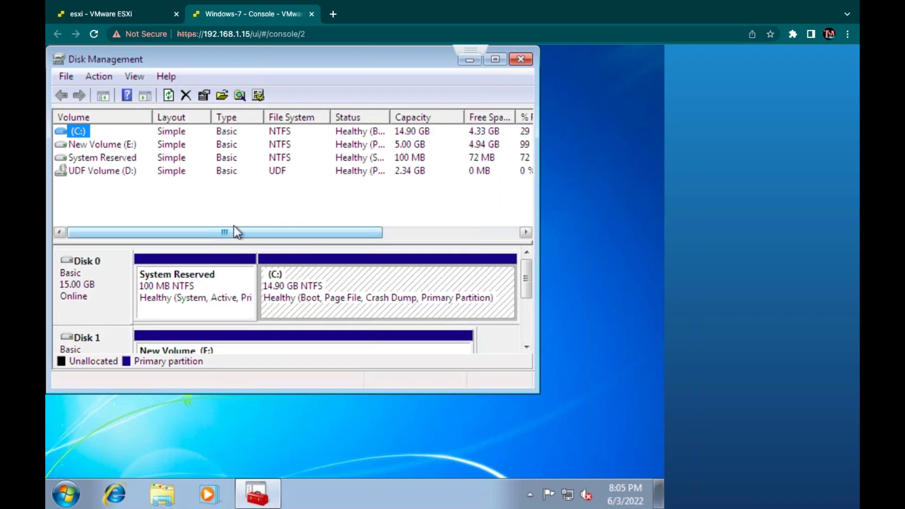
pyautogui.click(495, 59)
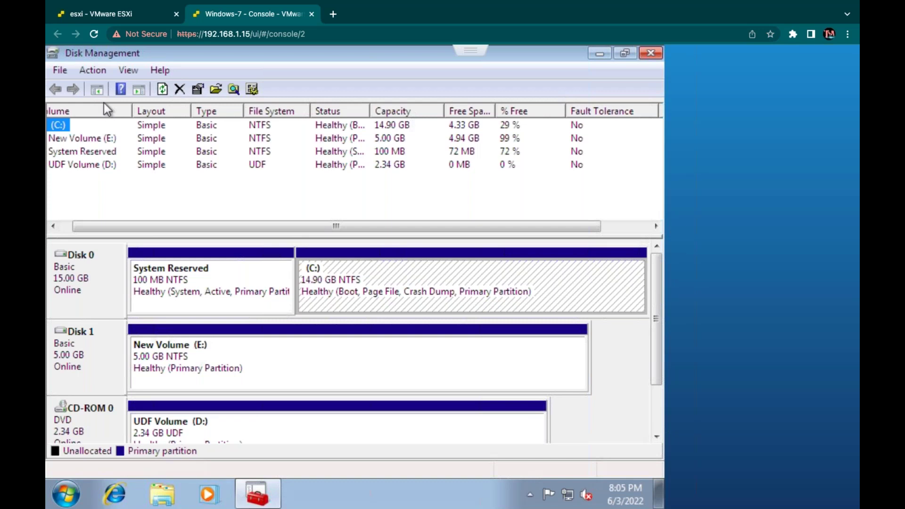
pyautogui.click(121, 14)
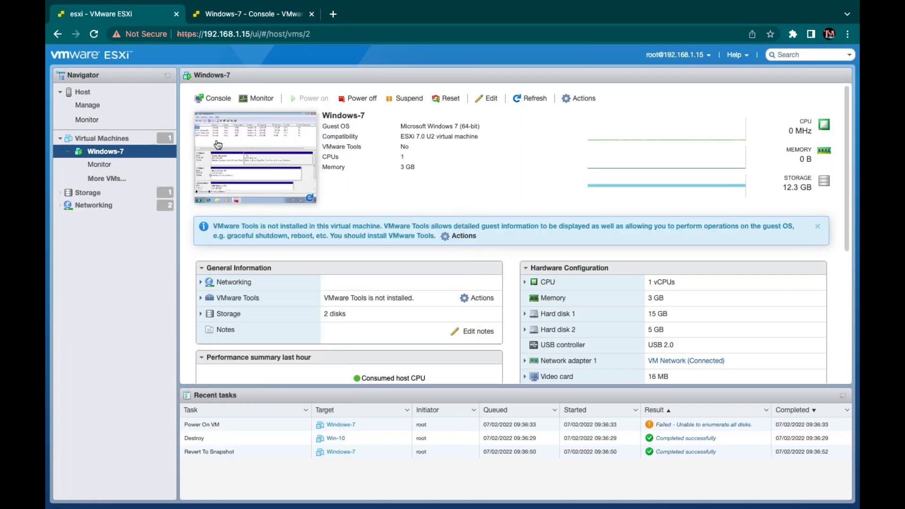
# Select the host IP 192.168.1.15 and bring up the locked Windows Server Remote Desktop session
pyautogui.moveTo(249, 33); pyautogui.dragTo(201, 34)
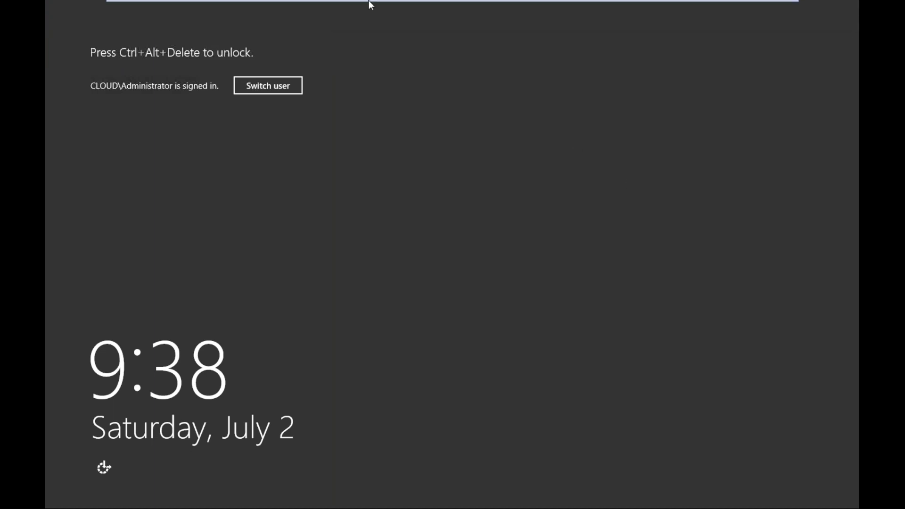
# Sign in to Windows Server as Administrator, go full screen, and open Active Directory Users and Computers
pyautogui.click(259, 99)
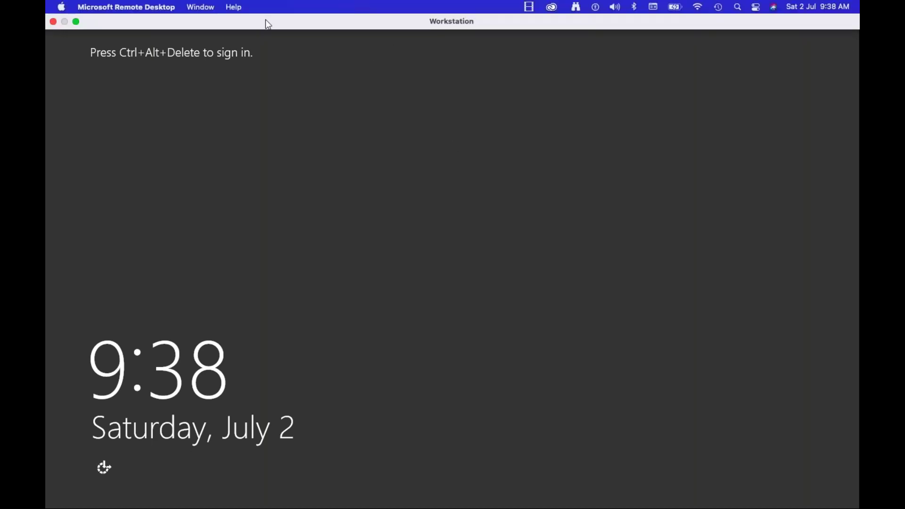
pyautogui.click(76, 22)
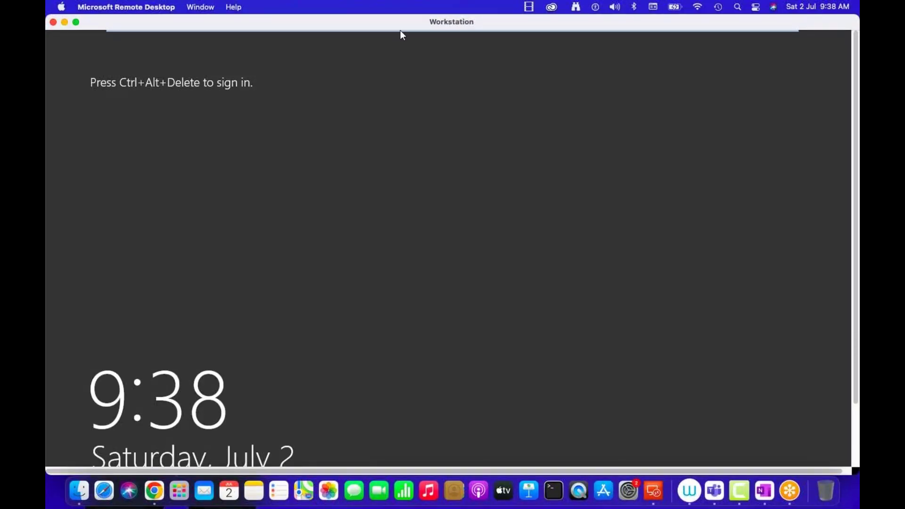
pyautogui.moveTo(400, 31)
pyautogui.click(295, 60)
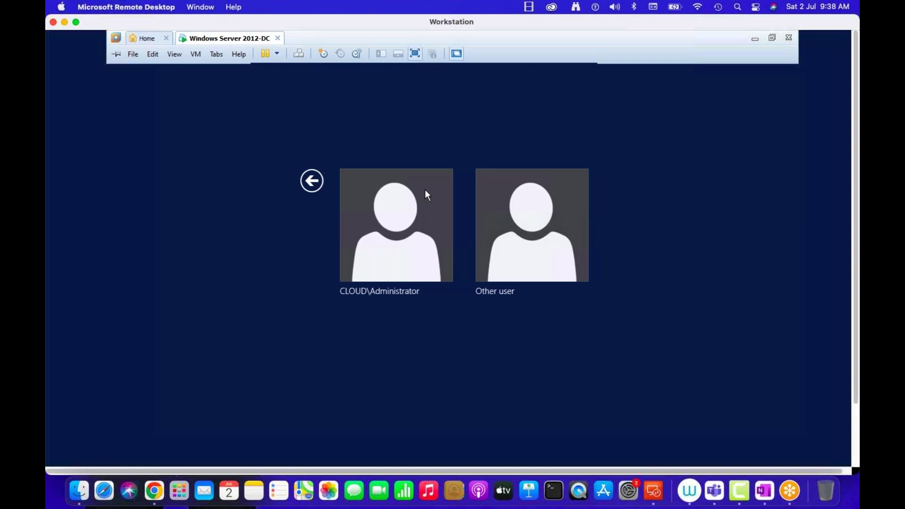
pyautogui.click(395, 238)
pyautogui.write('Passw')
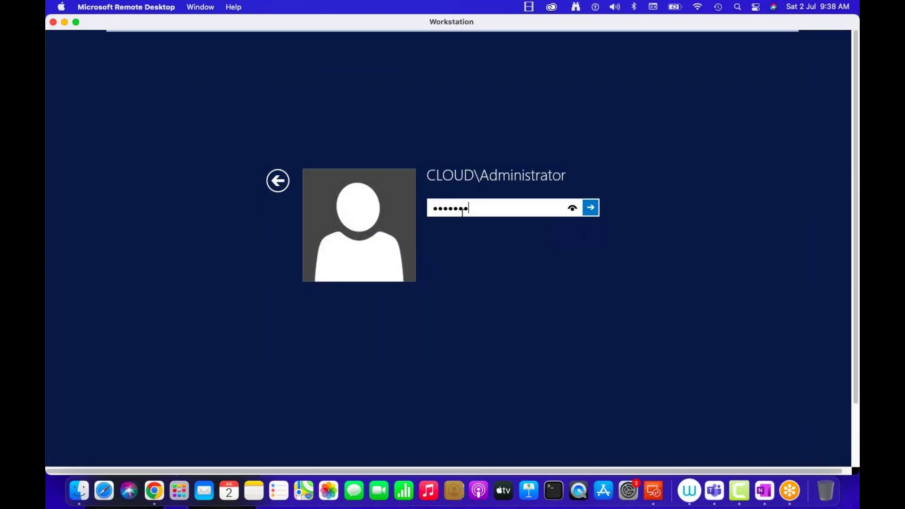
pyautogui.write('ord')
pyautogui.press('Return')
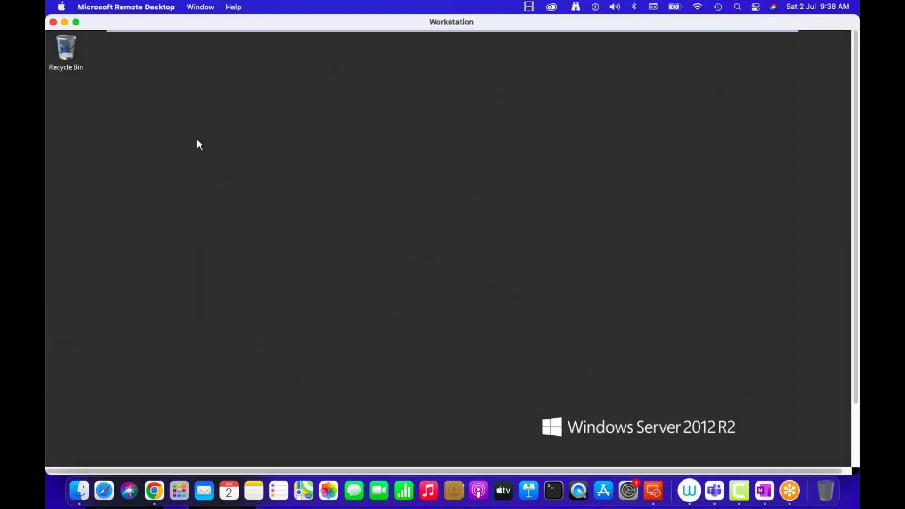
pyautogui.click(76, 22)
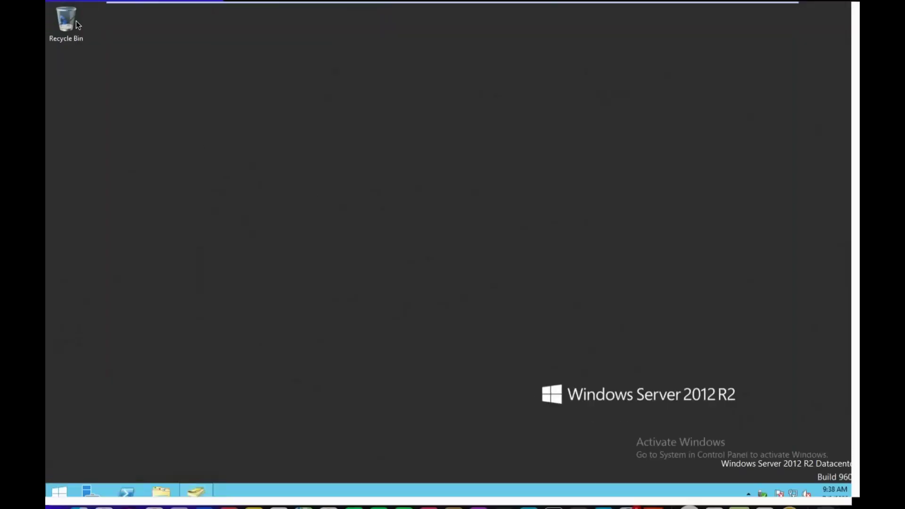
pyautogui.click(197, 499)
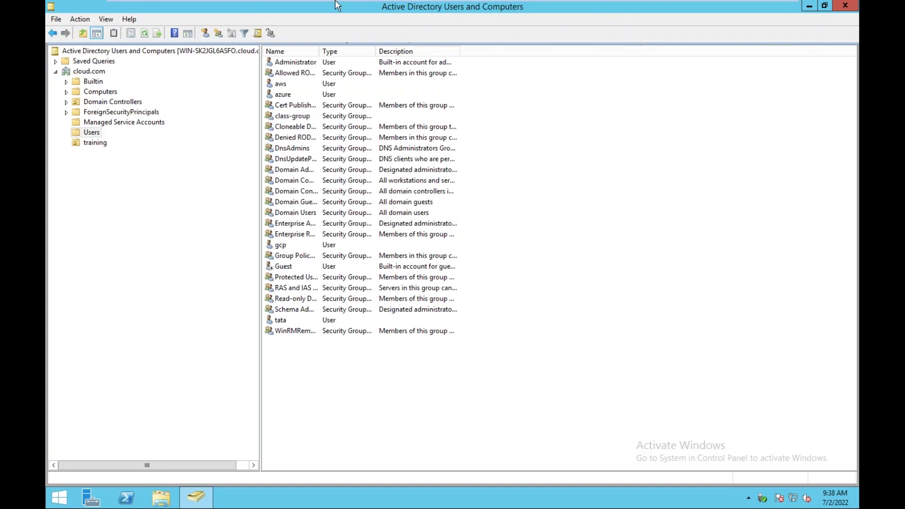
# Open Server Manager and advance the Add Roles and Features Wizard to the Server Roles page
pyautogui.click(846, 6)
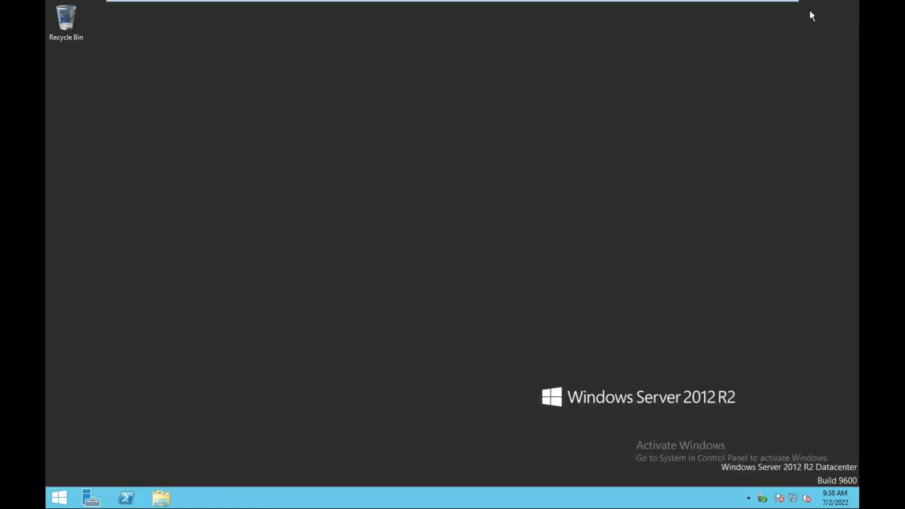
pyautogui.click(89, 500)
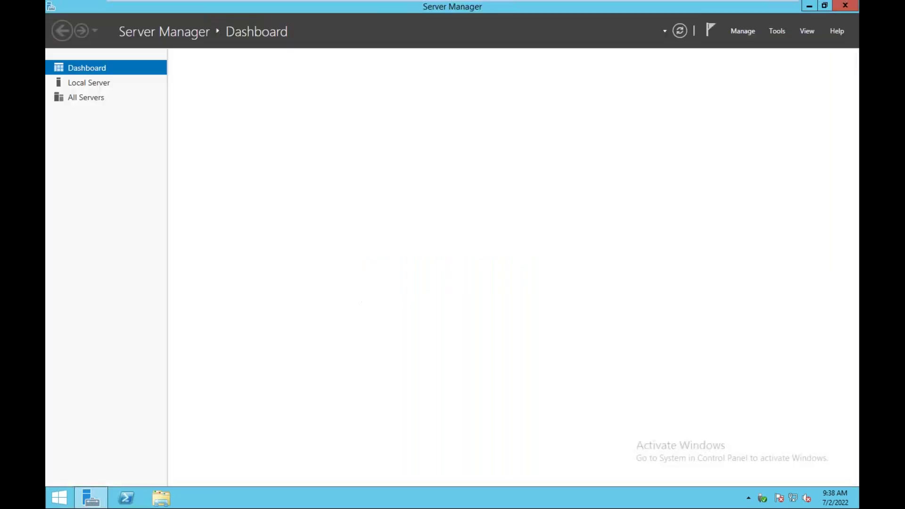
pyautogui.click(369, 161)
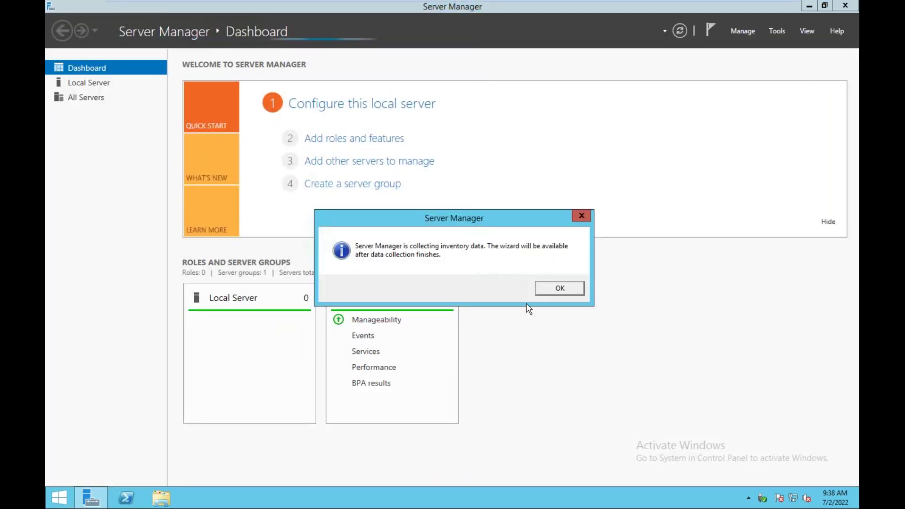
pyautogui.press('Return')
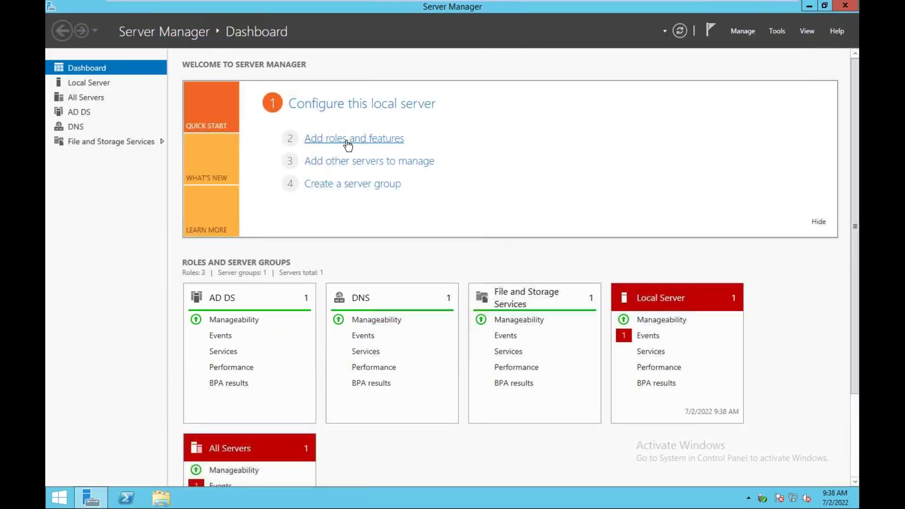
pyautogui.click(384, 139)
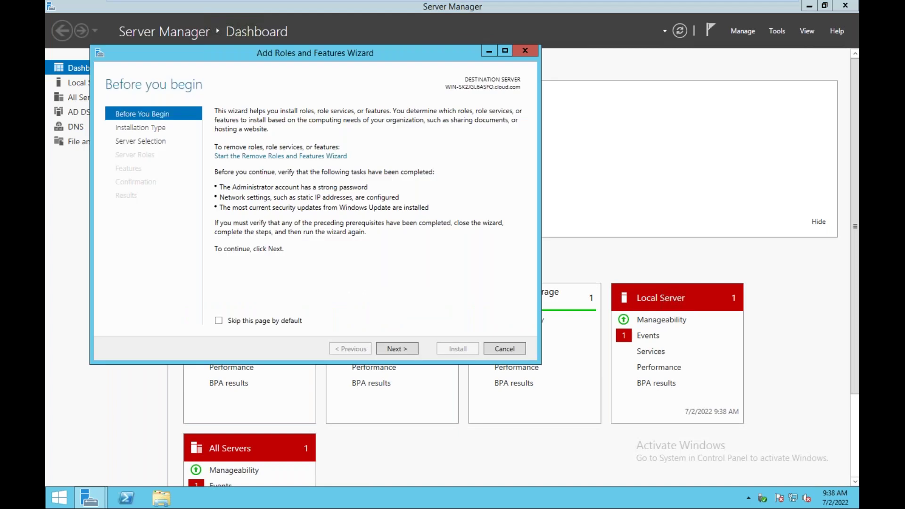
pyautogui.click(406, 353)
pyautogui.click(407, 353)
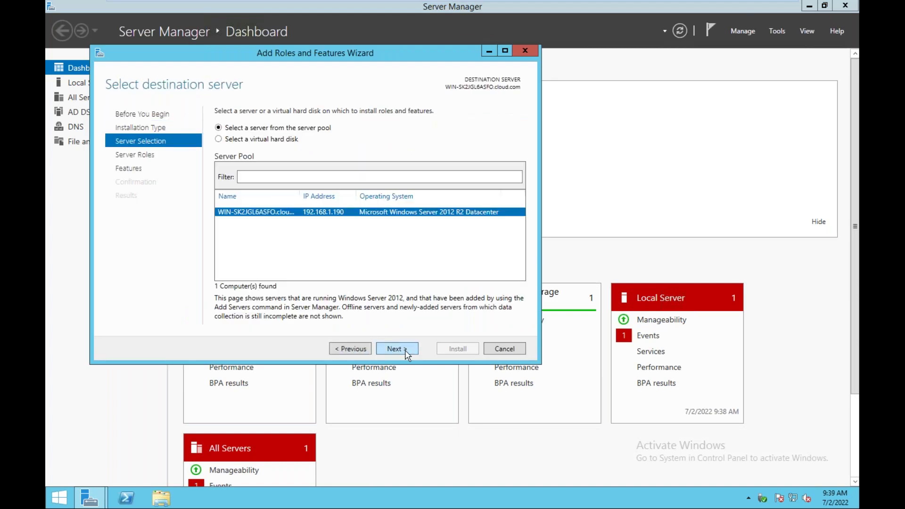
pyautogui.click(406, 349)
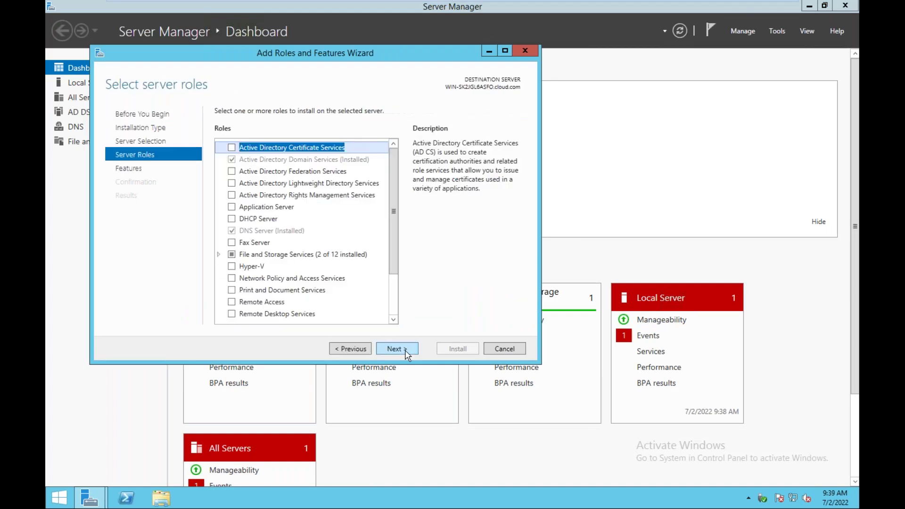
# Check Server for NFS with its tools and iSCSI Target Server, then continue to confirmation
pyautogui.click(219, 255)
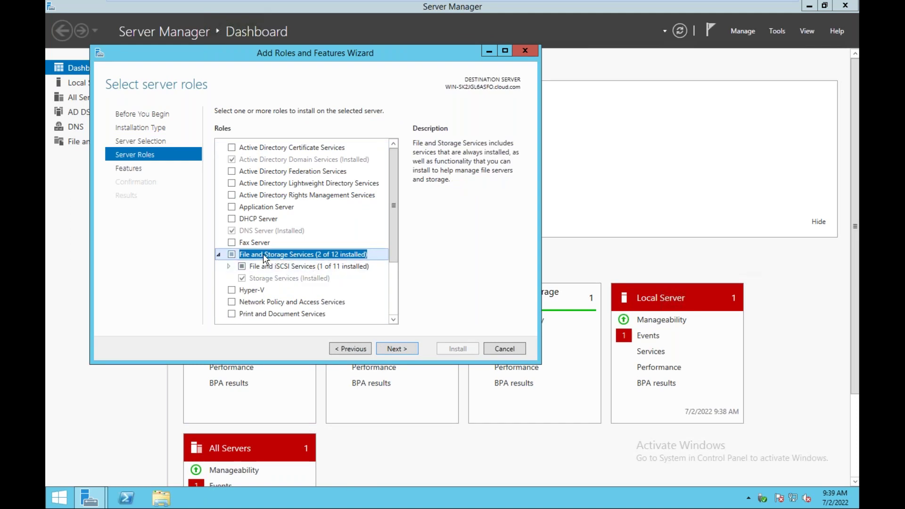
pyautogui.click(228, 266)
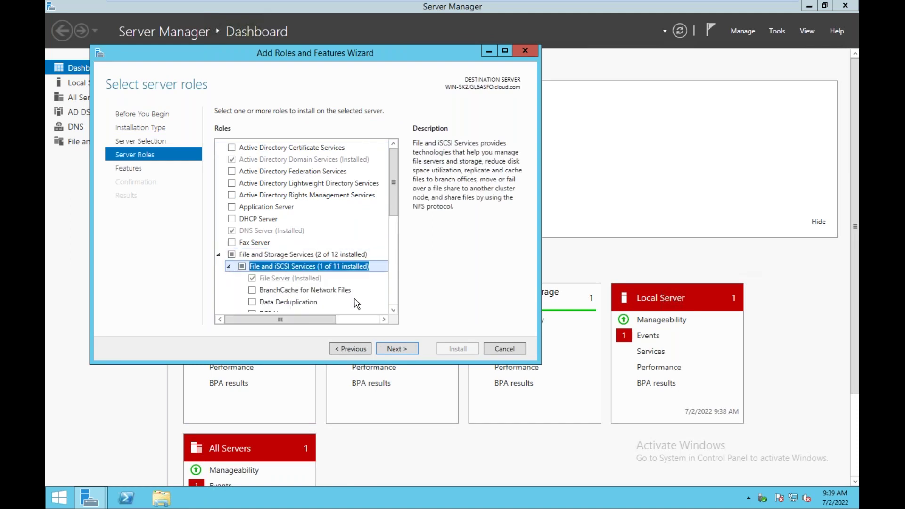
pyautogui.click(393, 310)
pyautogui.scroll(-3, 393, 310)
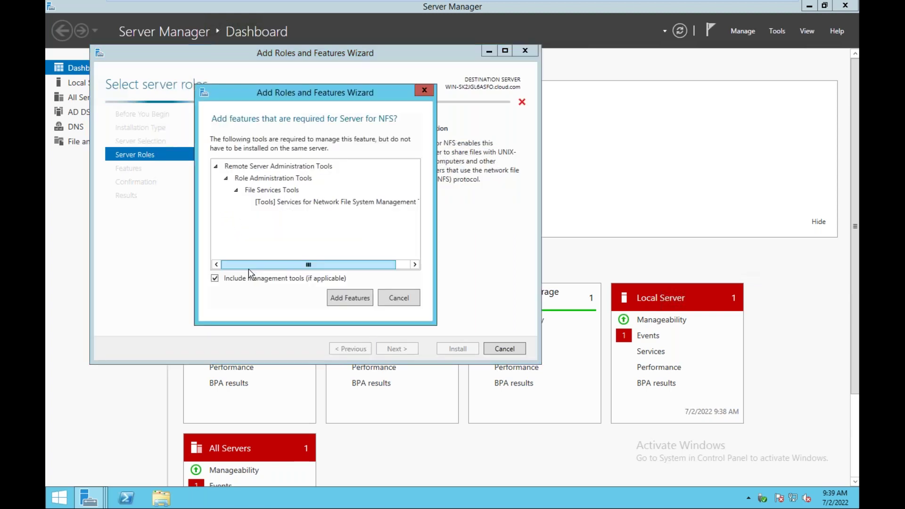
pyautogui.click(343, 298)
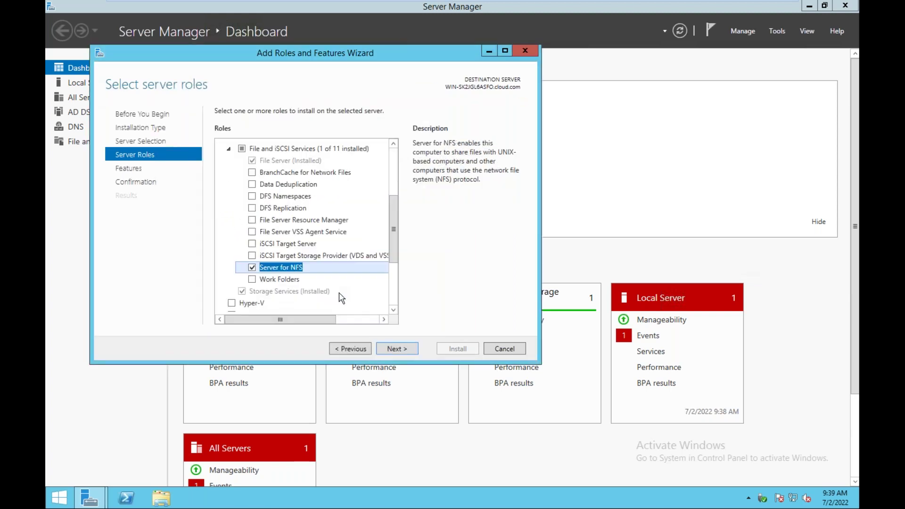
pyautogui.click(251, 244)
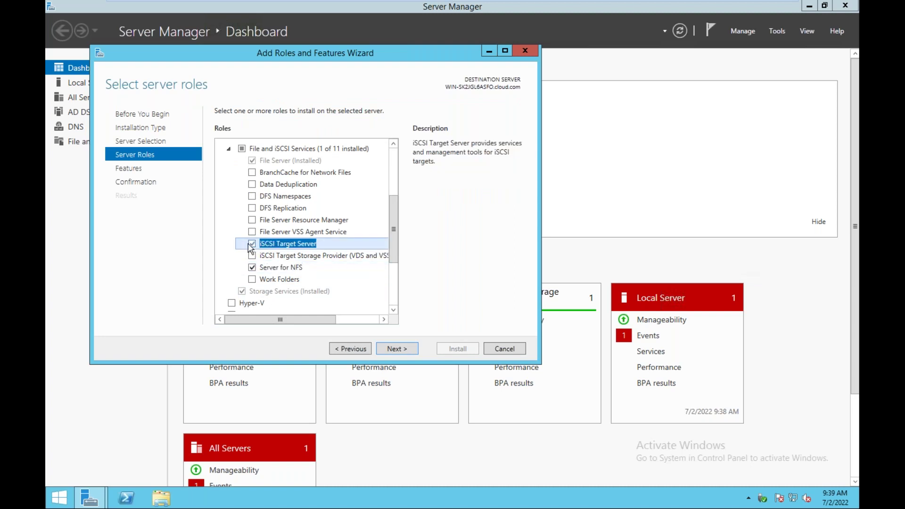
pyautogui.click(402, 349)
pyautogui.click(408, 348)
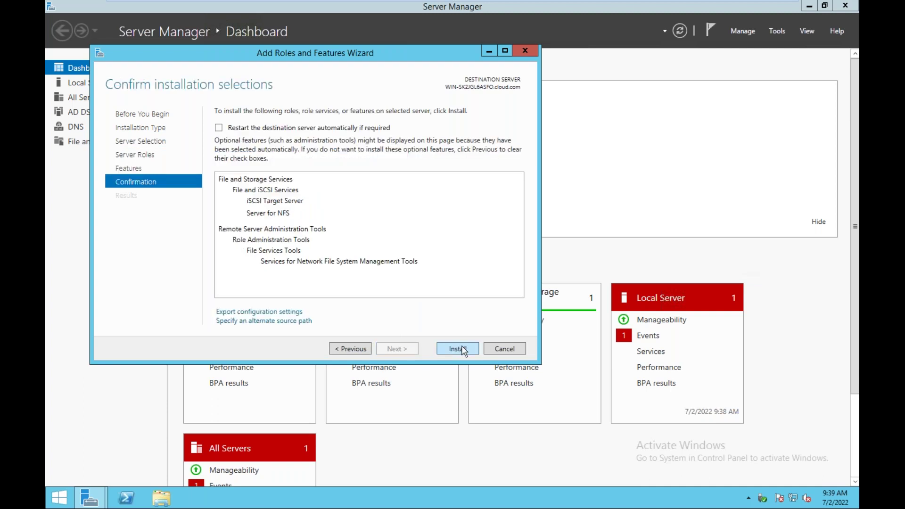
# Install Server for NFS, iSCSI Target Server and NFS management tools until success is reported
pyautogui.click(457, 353)
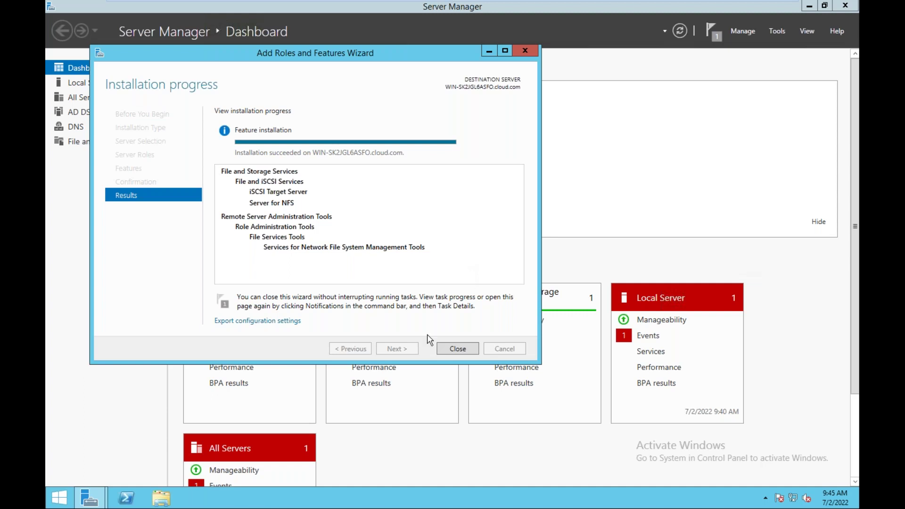
# Close the finished installer, open File and Storage Services > iSCSI, and start New iSCSI Virtual Disk
pyautogui.click(456, 348)
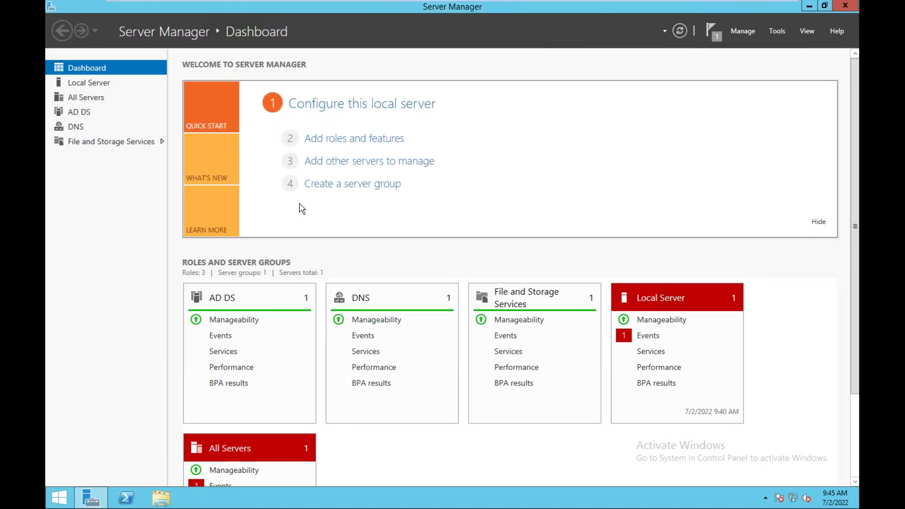
pyautogui.click(118, 143)
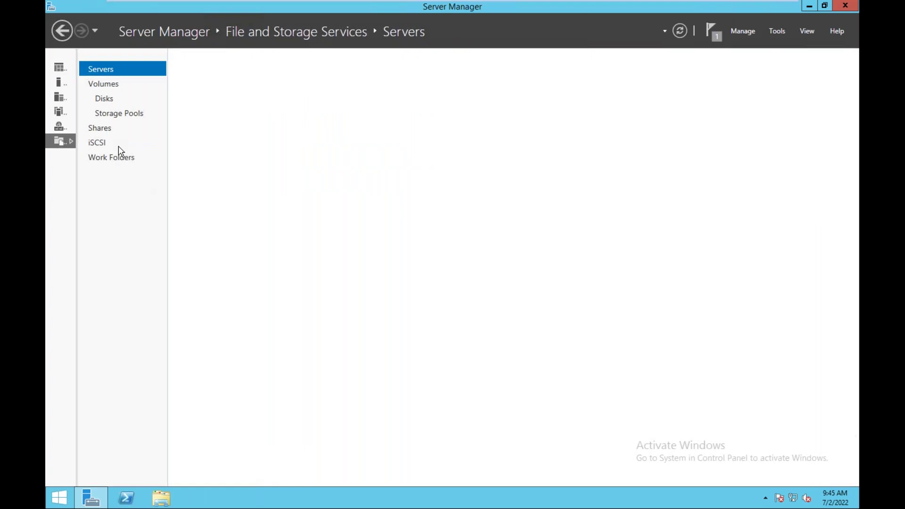
pyautogui.click(99, 142)
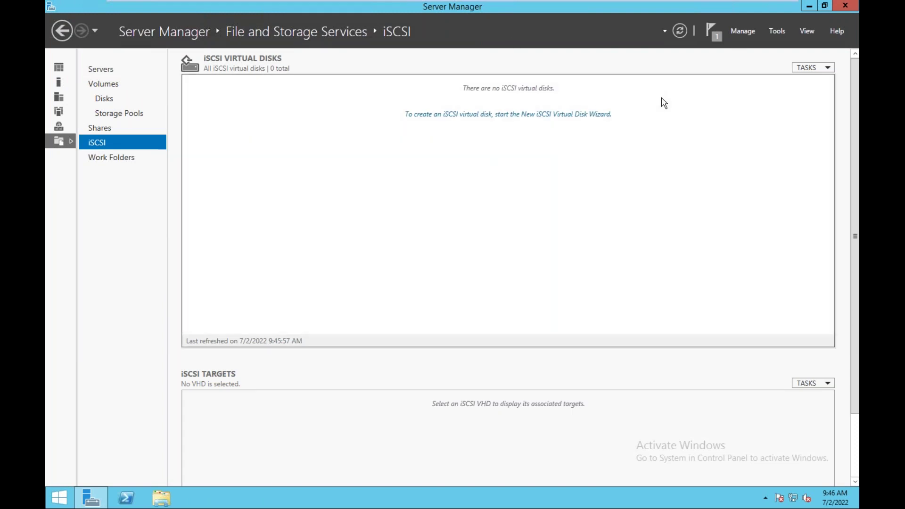
pyautogui.click(813, 65)
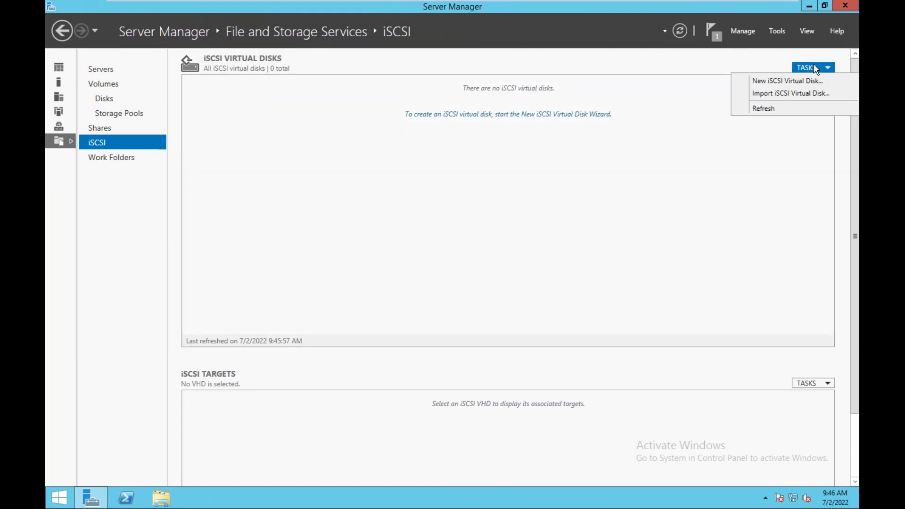
pyautogui.click(771, 82)
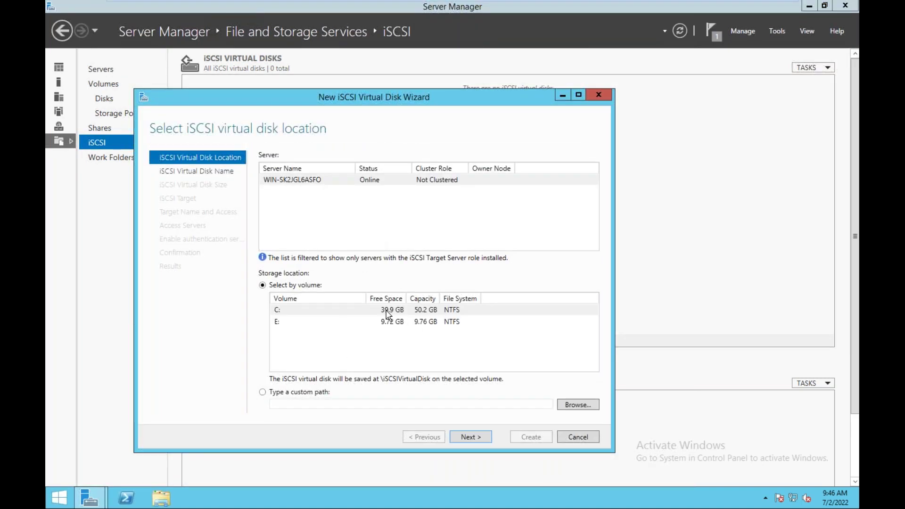
# Place the new virtual disk on volume C:, name it share-disk, and size it 10 GB
pyautogui.click(403, 310)
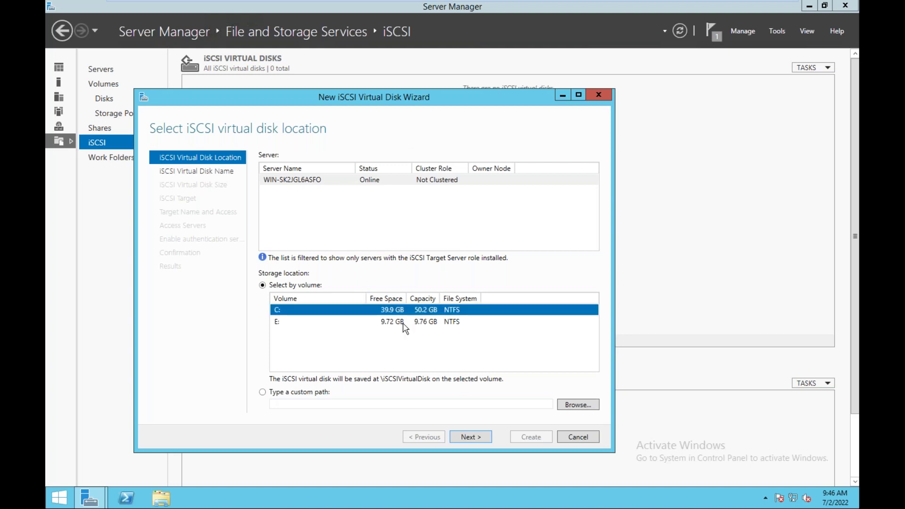
pyautogui.click(471, 437)
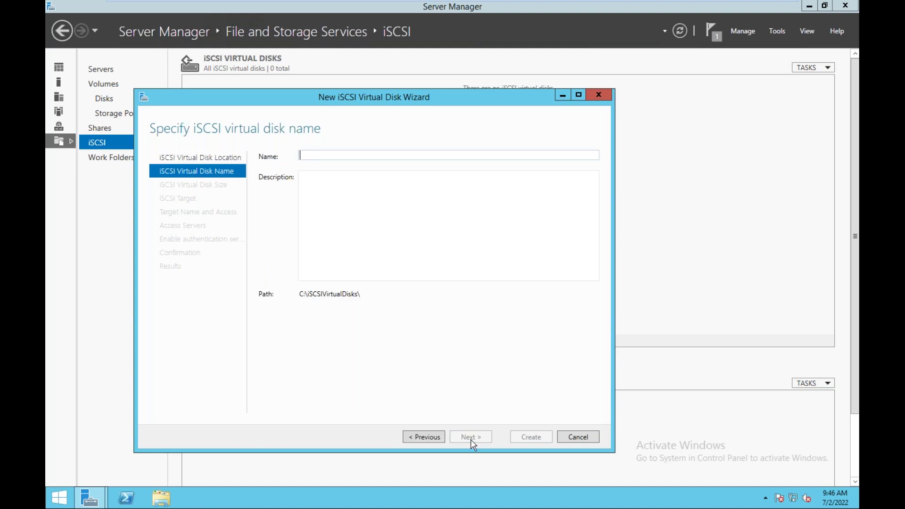
pyautogui.write('share-')
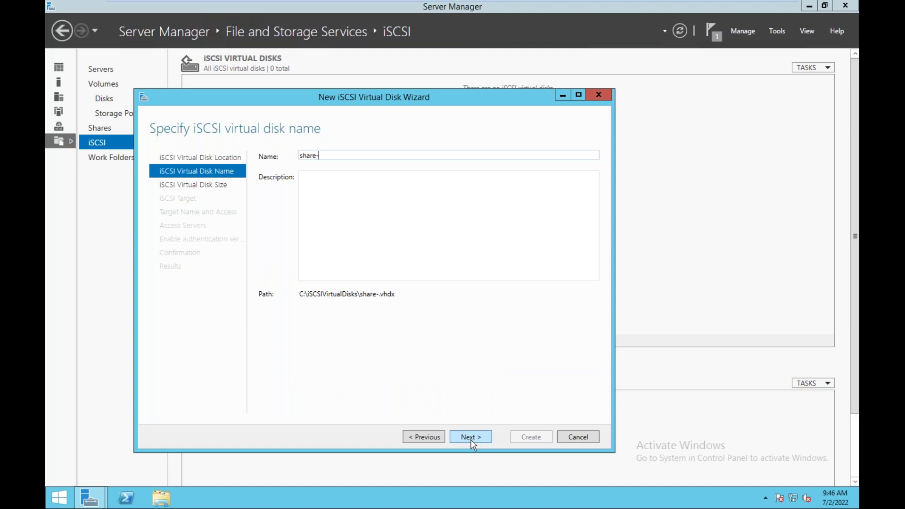
pyautogui.write('disk')
pyautogui.click(475, 433)
pyautogui.write('10')
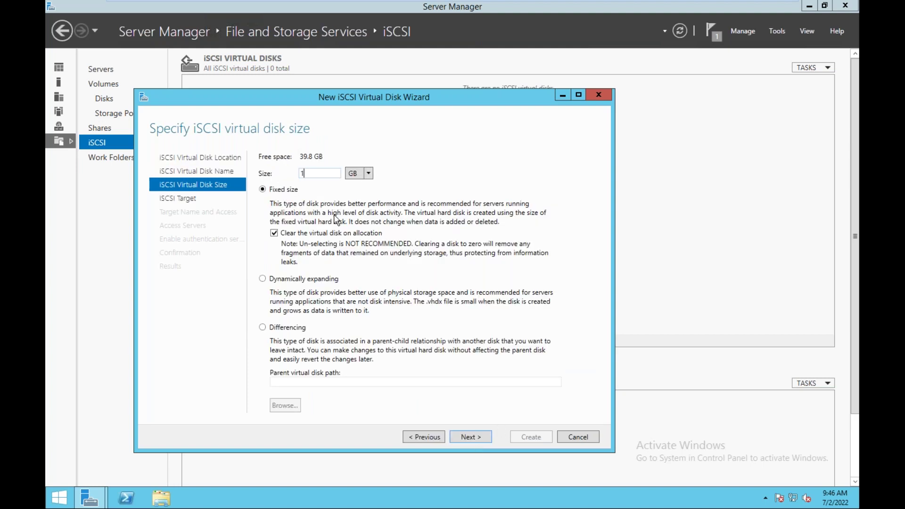
pyautogui.click(471, 437)
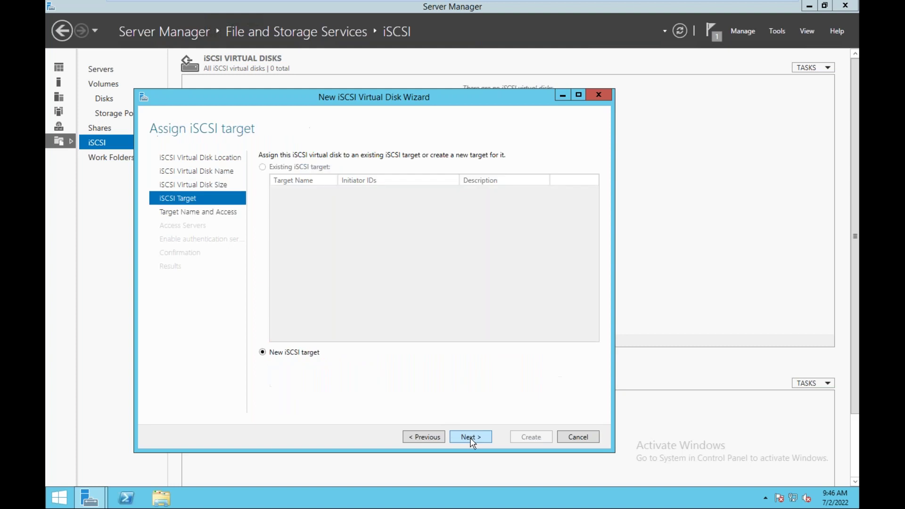
# Create a new iSCSI target named share and begin adding an allowed initiator
pyautogui.click(482, 439)
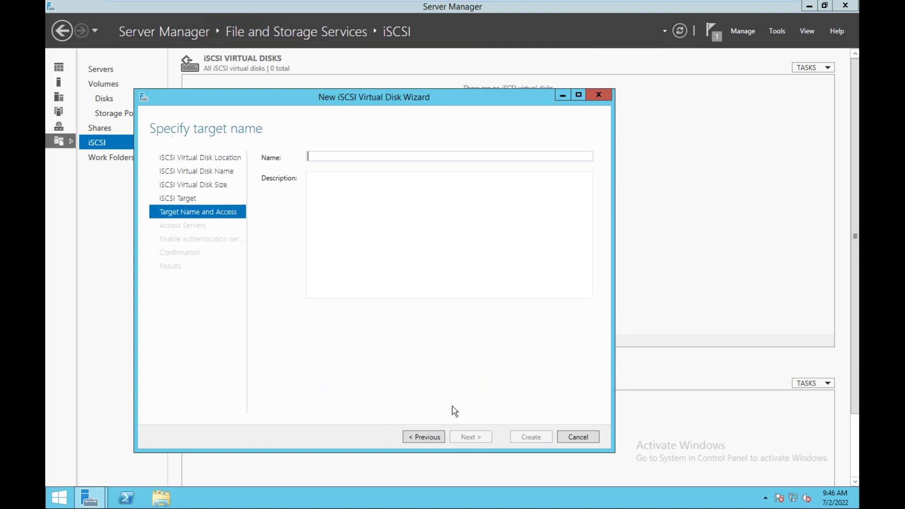
pyautogui.write('share-')
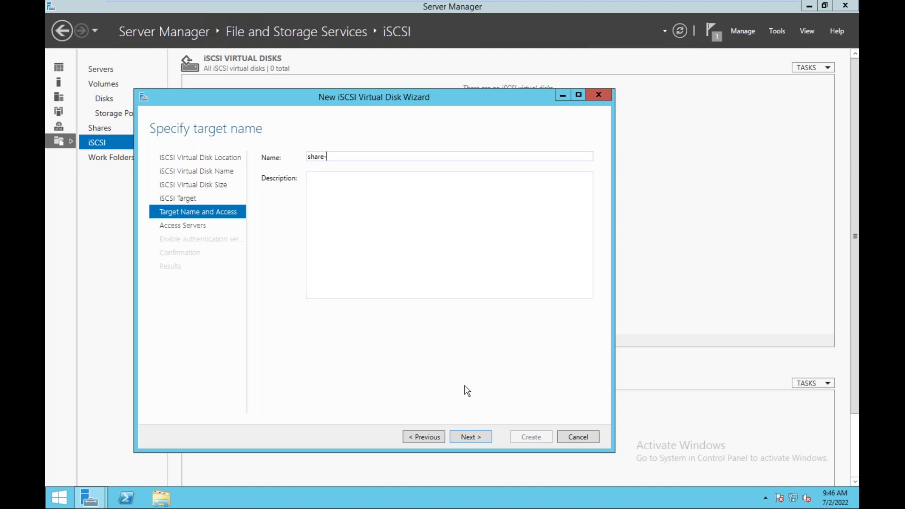
pyautogui.click(470, 439)
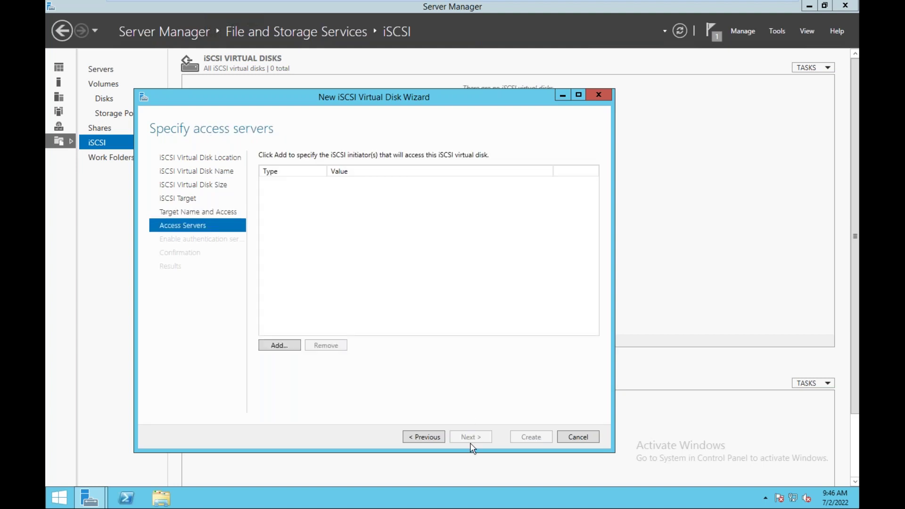
pyautogui.click(280, 343)
# Add an initiator identified by IP address 192.168.1.15 as an allowed access server
pyautogui.click(208, 335)
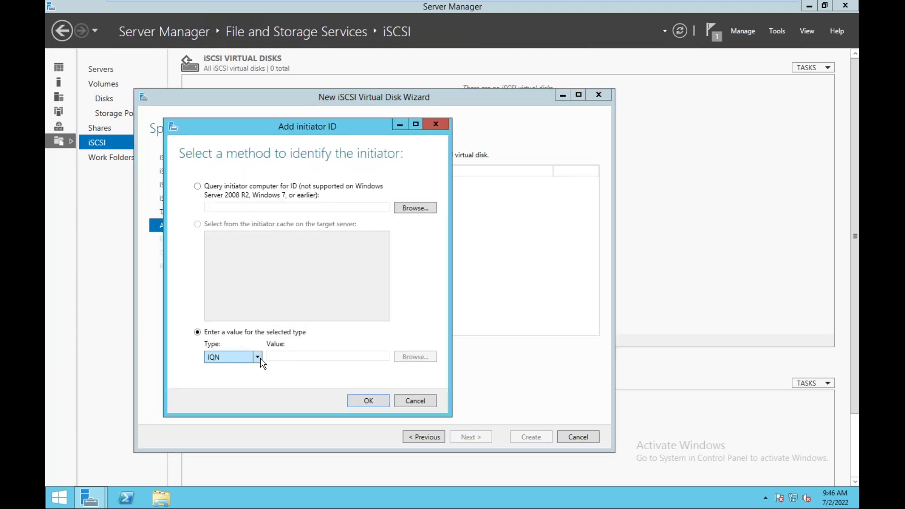
pyautogui.click(258, 356)
pyautogui.click(229, 393)
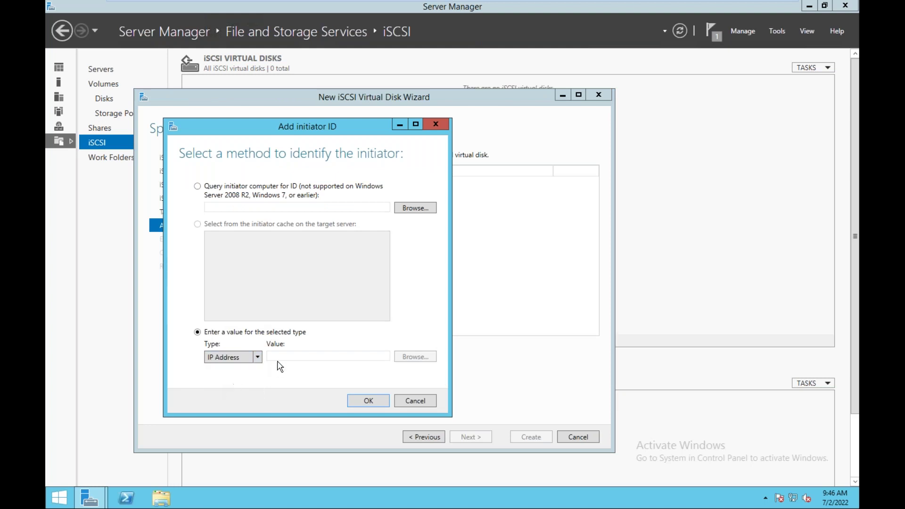
pyautogui.write('192.168.1.')
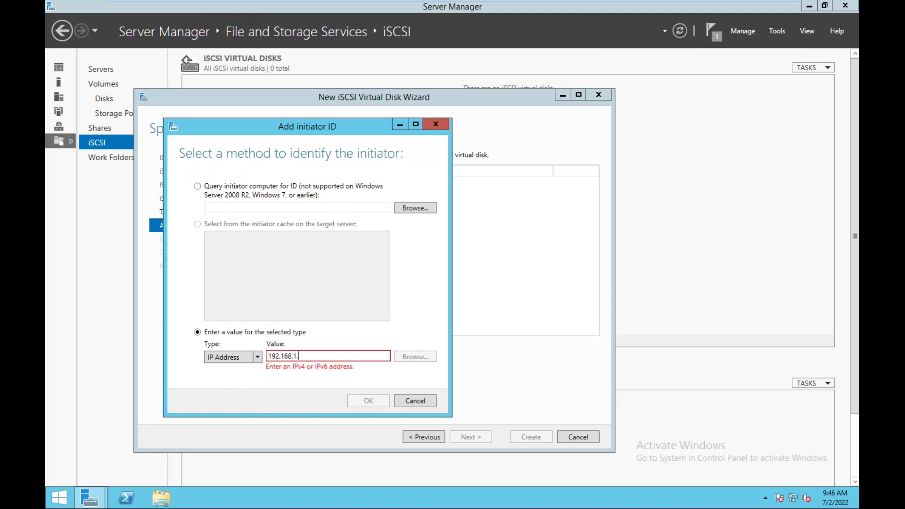
pyautogui.write('15')
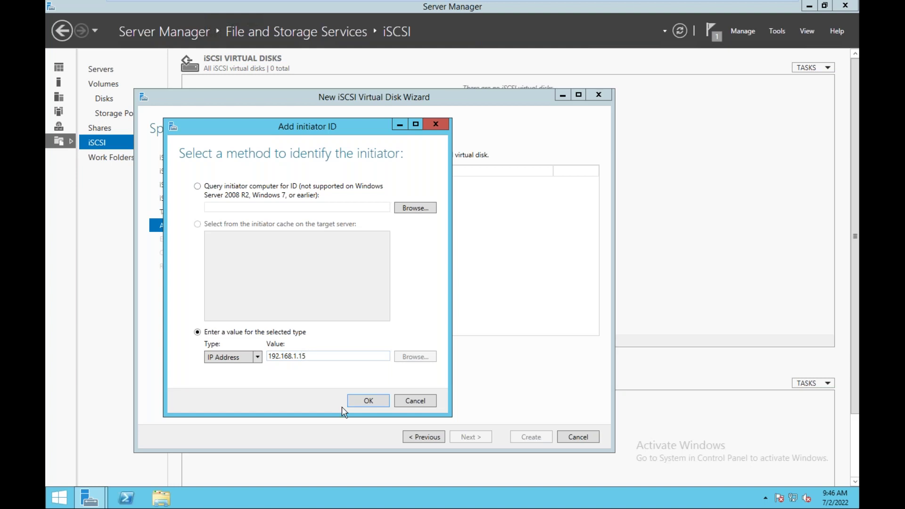
pyautogui.click(367, 401)
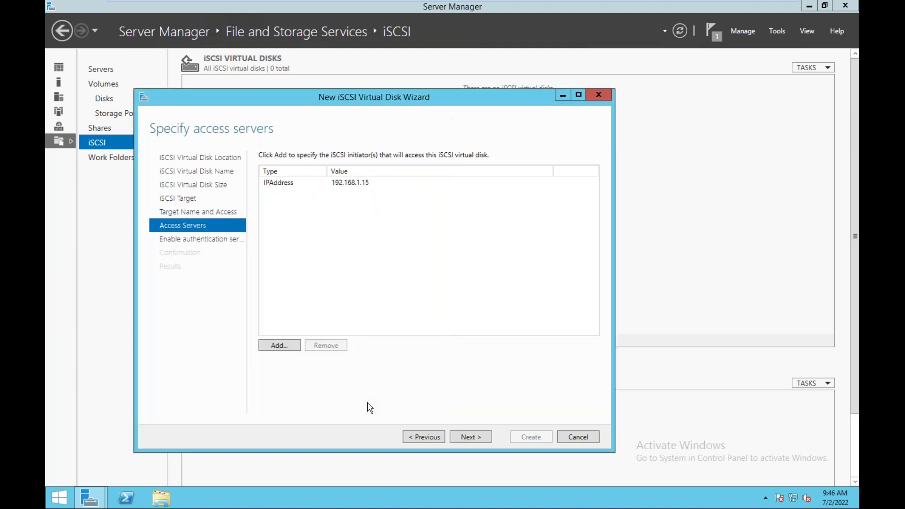
# Skip authentication, create the iSCSI disk and target, then launch cmd via Win+R
pyautogui.click(472, 437)
pyautogui.click(474, 439)
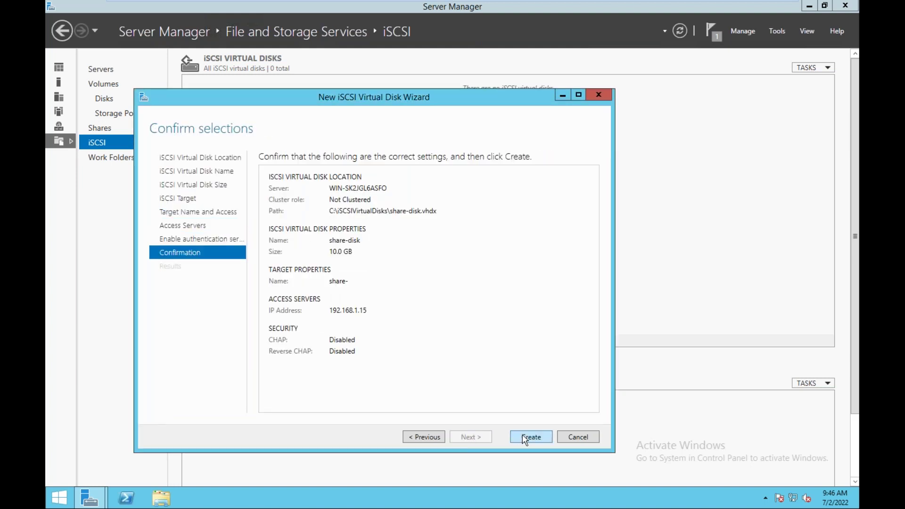
pyautogui.click(523, 438)
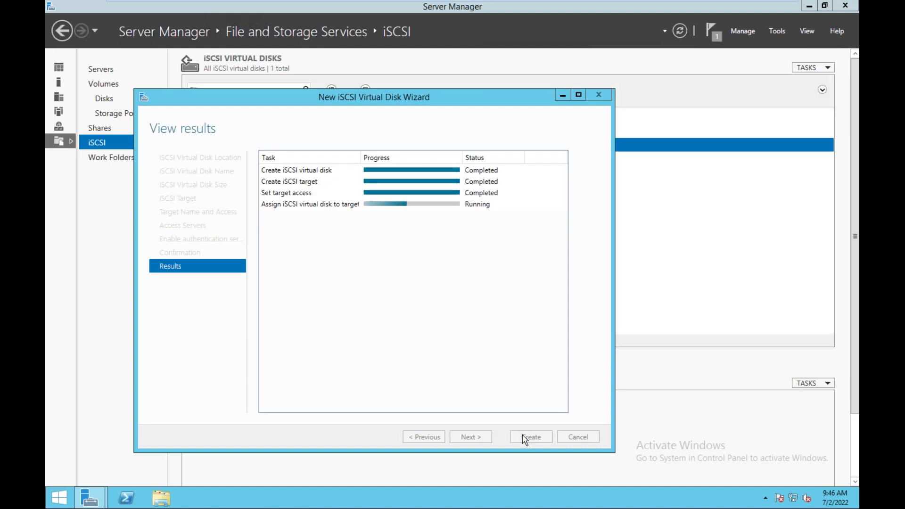
pyautogui.click(542, 437)
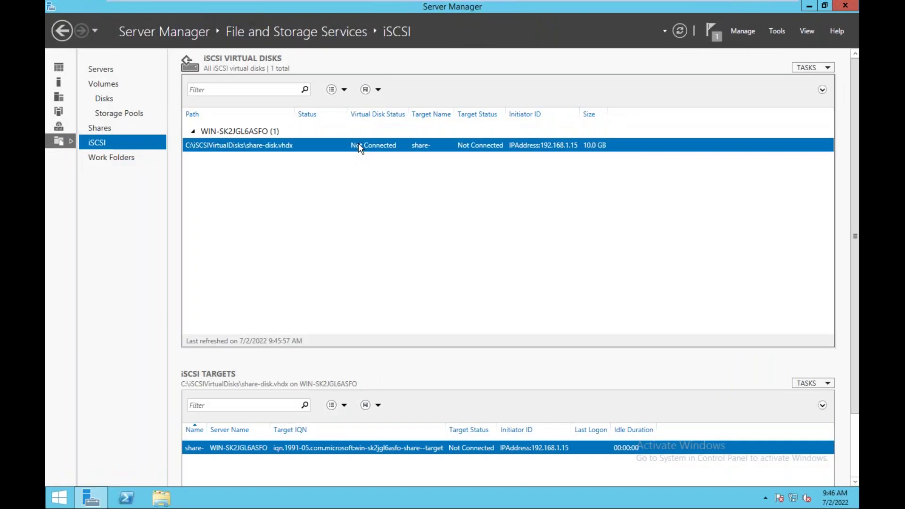
pyautogui.press('super+r')
pyautogui.press('Return')
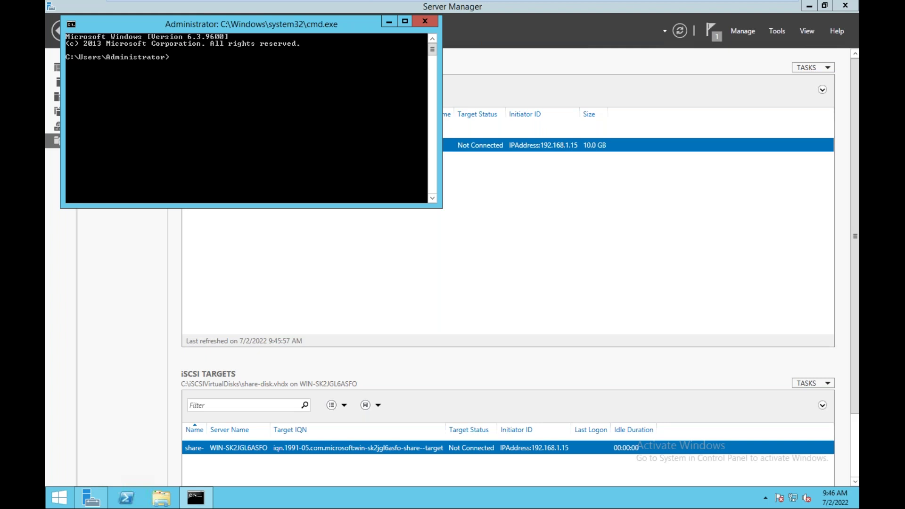
# Ping 192.168.1.15, run ipconfig to confirm the server's address 192.168.1.190, then close the console
pyautogui.write('ping 192.168.1.15')
pyautogui.press('Return')
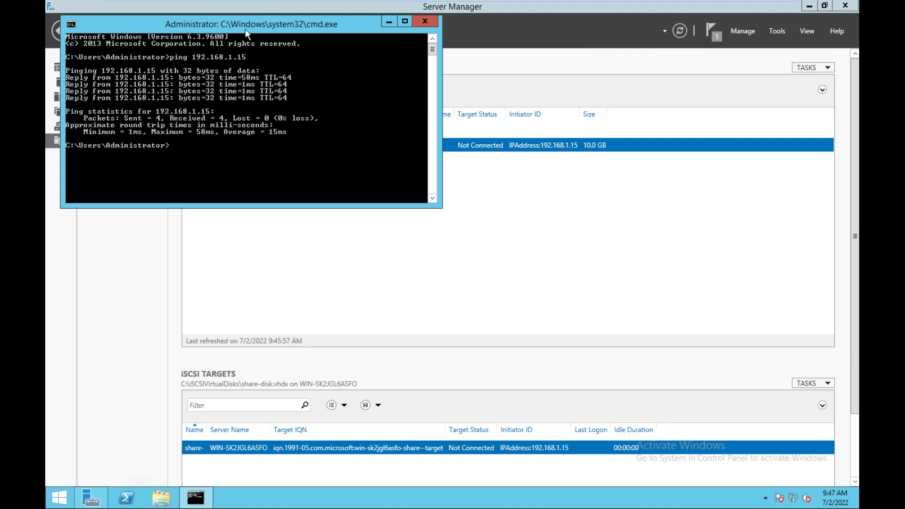
pyautogui.moveTo(246, 27); pyautogui.dragTo(287, 193)
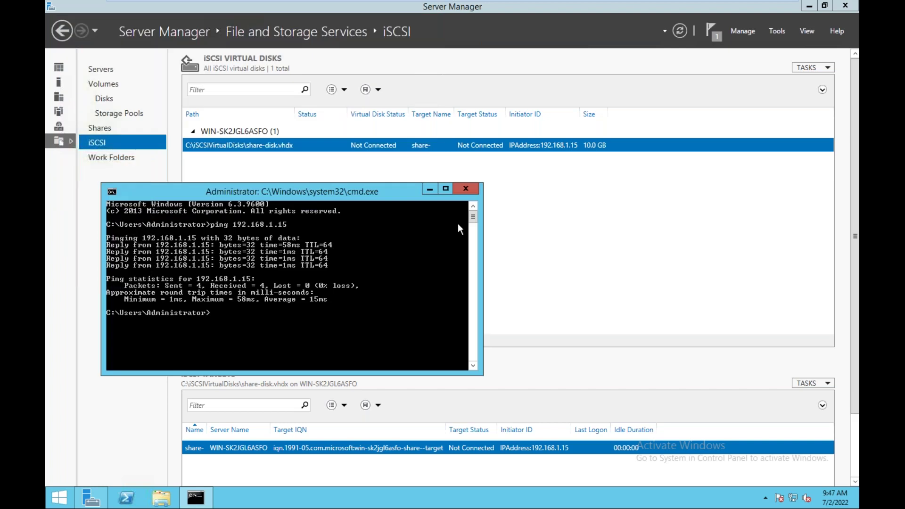
pyautogui.write('ipconfig')
pyautogui.press('Return')
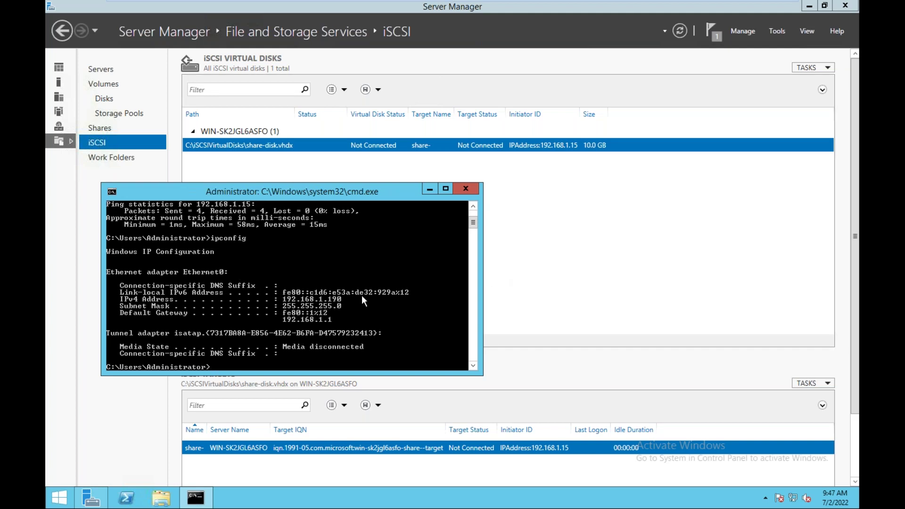
pyautogui.click(471, 194)
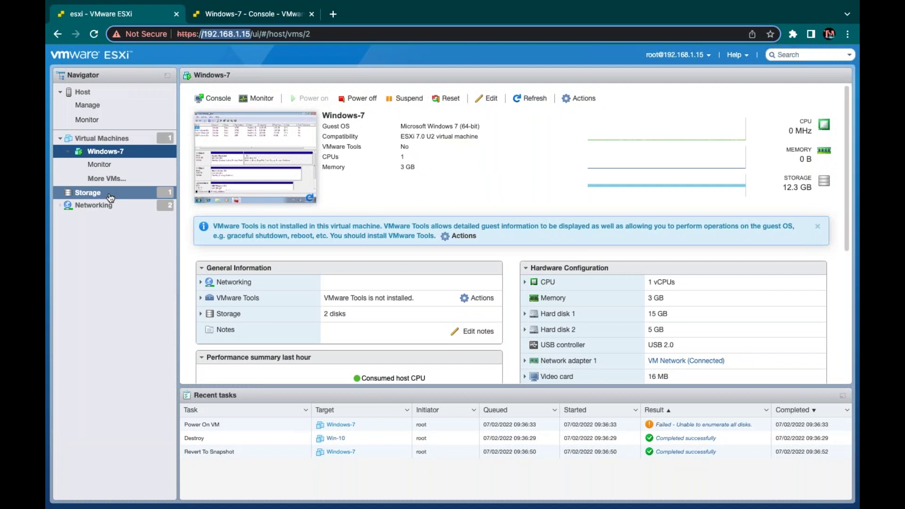
# Add 192.168.1.15 port 3260 as a dynamic target on the software iSCSI adapter and save
pyautogui.click(103, 197)
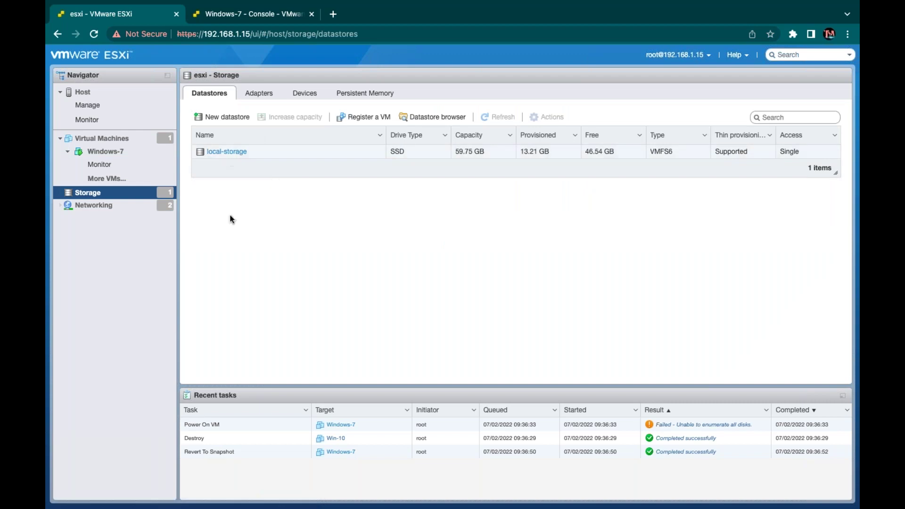
pyautogui.click(267, 94)
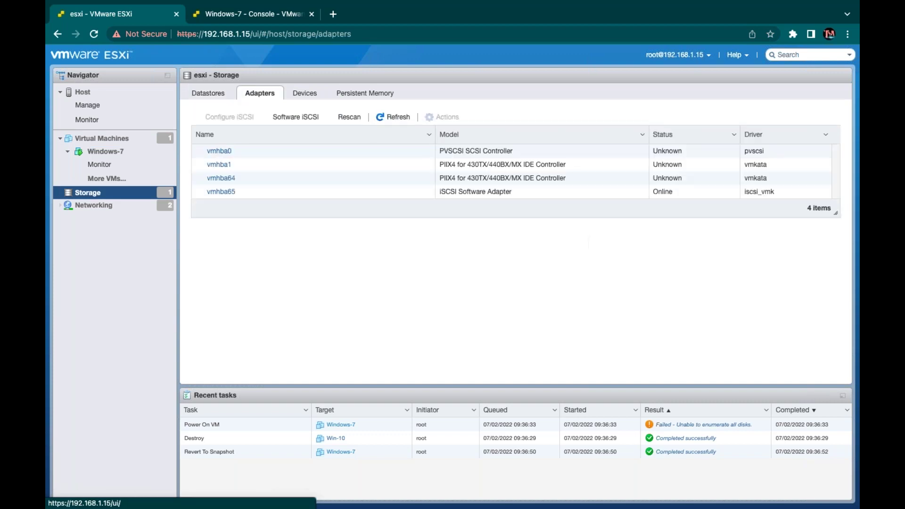
pyautogui.click(291, 117)
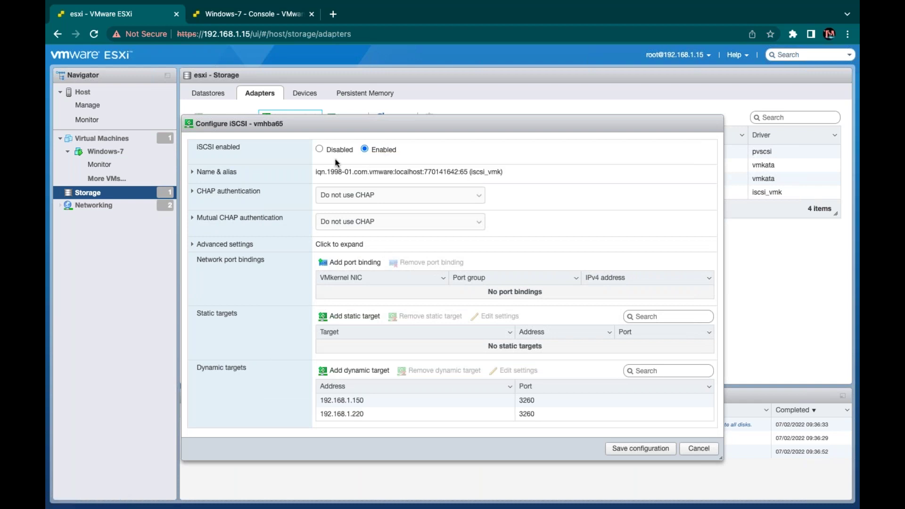
pyautogui.click(353, 371)
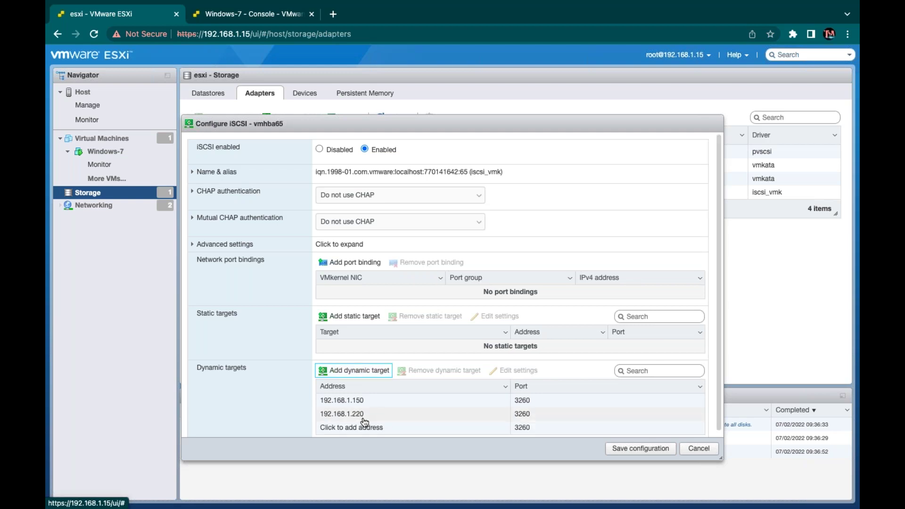
pyautogui.click(366, 423)
pyautogui.click(356, 425)
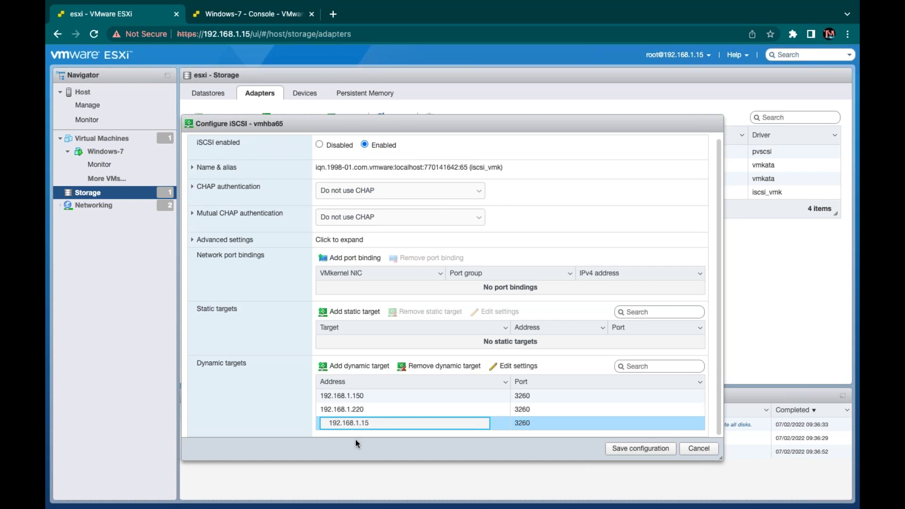
pyautogui.click(641, 449)
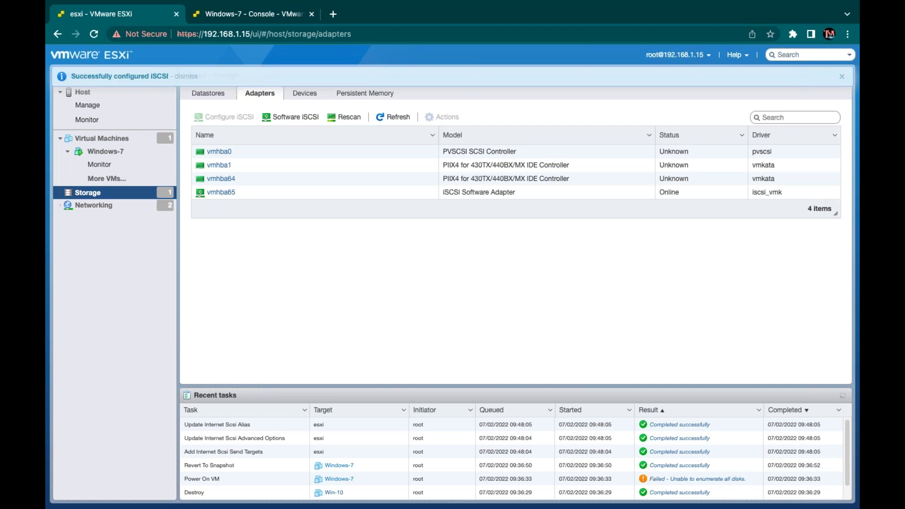
pyautogui.hotkey('ctrl', 'Right')
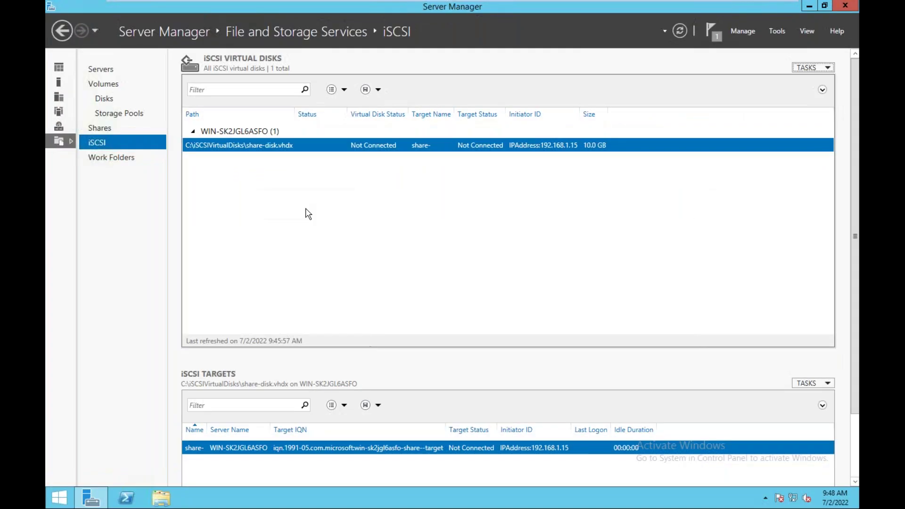
# Refresh the iSCSI virtual disk list in Server Manager twice
pyautogui.rightClick(307, 210)
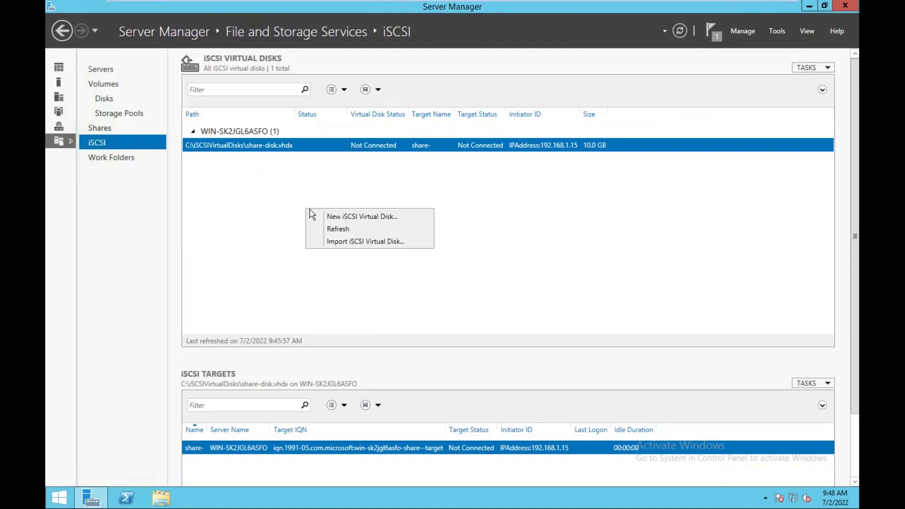
pyautogui.click(342, 228)
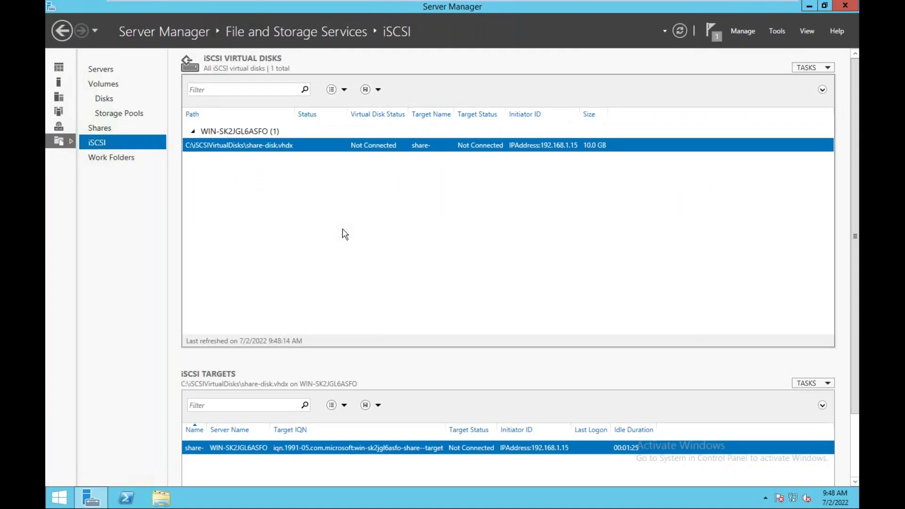
pyautogui.rightClick(361, 214)
pyautogui.click(397, 229)
# Try launching firewall.cpl twice, dismissing the restrictions error each time
pyautogui.press('super+r')
pyautogui.write('fir')
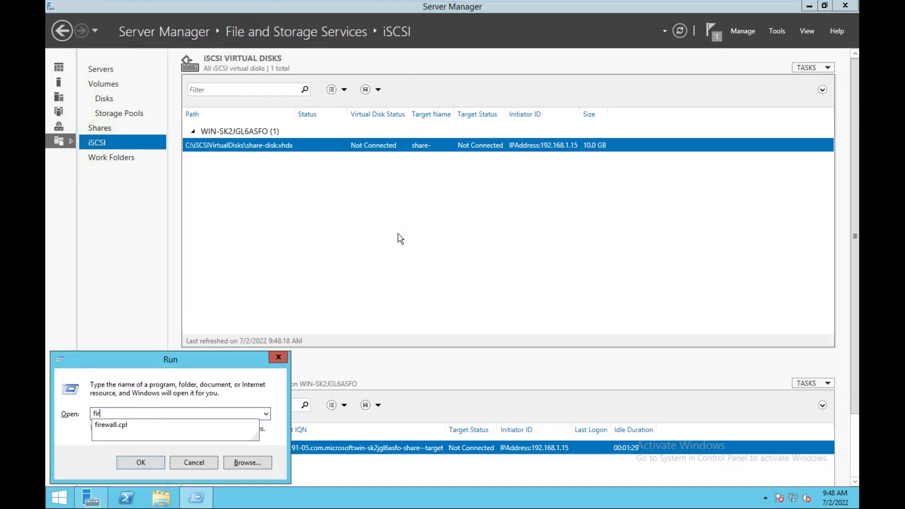
pyautogui.write('ewall.cpl')
pyautogui.press('Return')
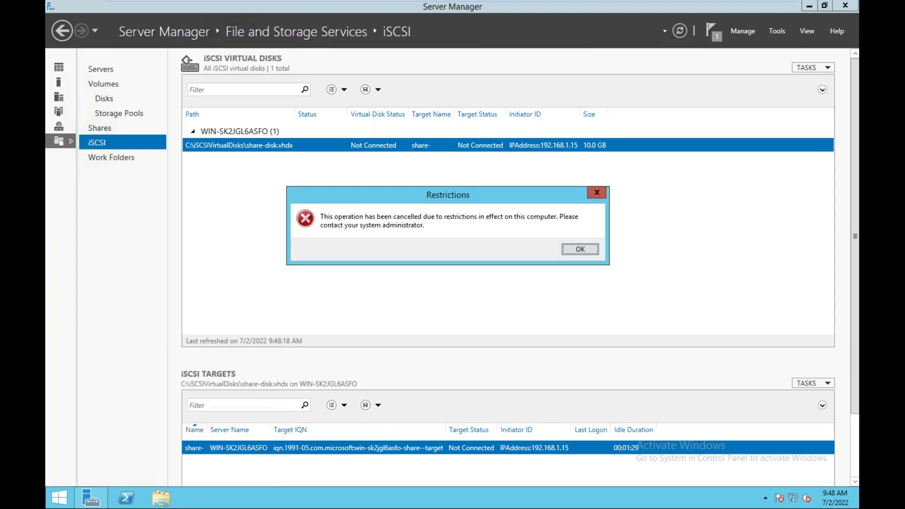
pyautogui.click(575, 253)
pyautogui.press('super+r')
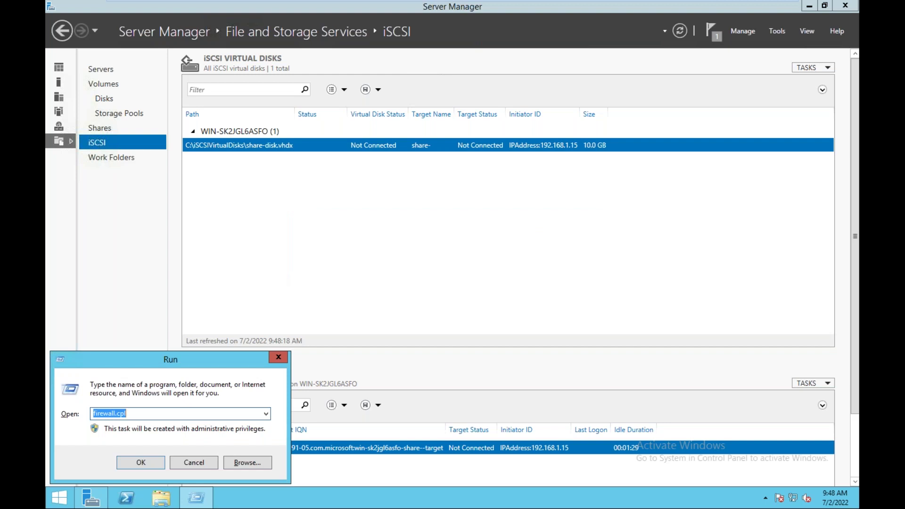
pyautogui.write('fire')
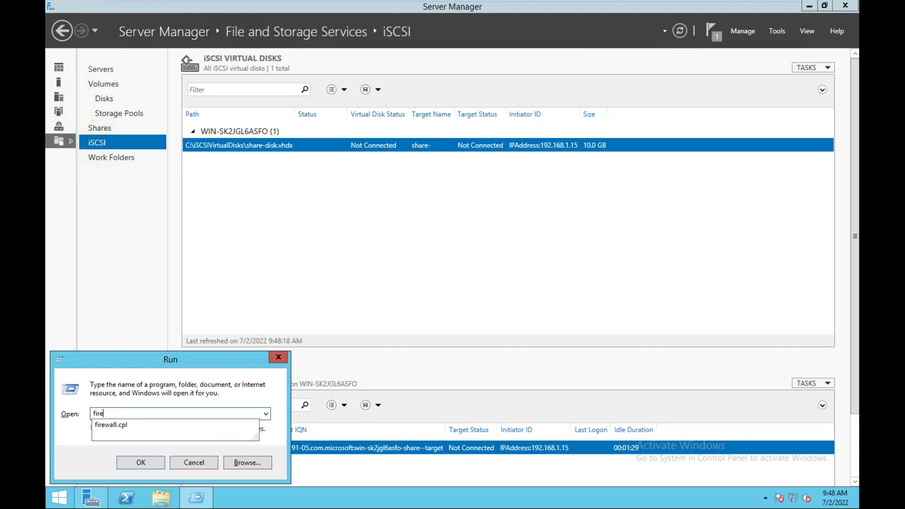
pyautogui.write('wall.cpl')
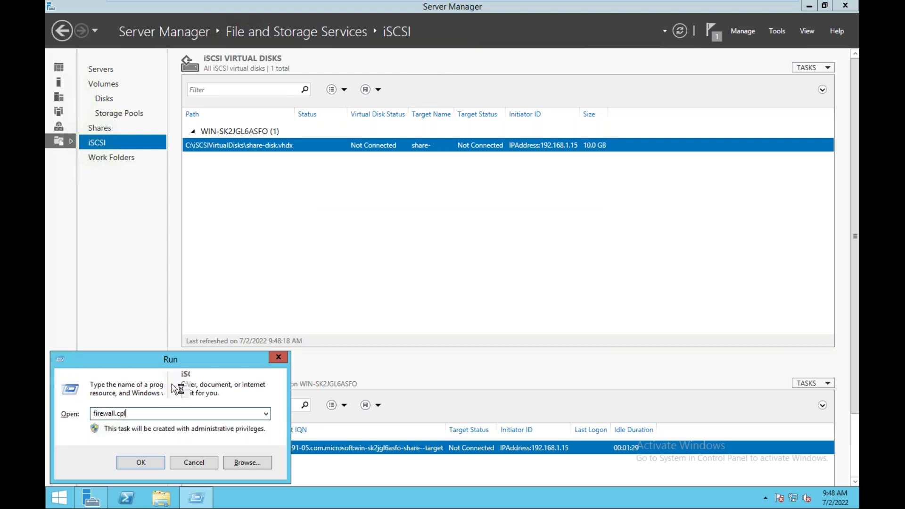
pyautogui.press('Return')
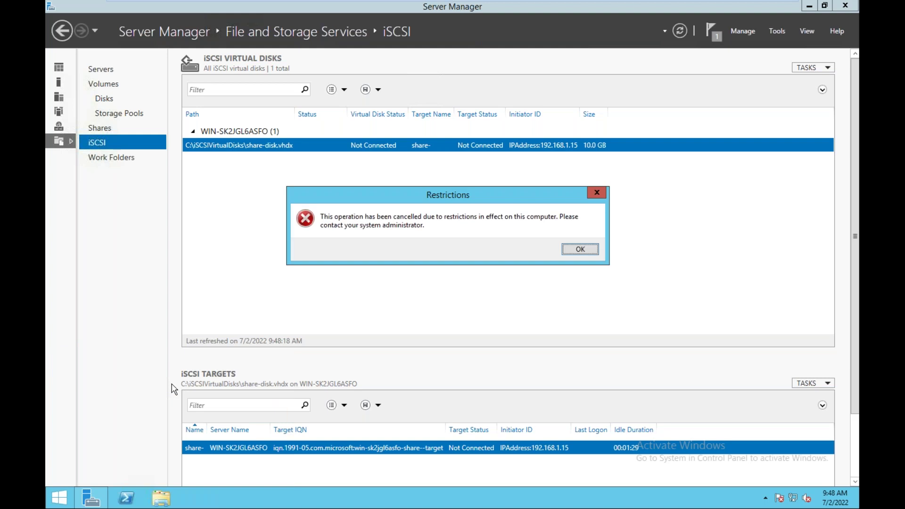
pyautogui.click(584, 255)
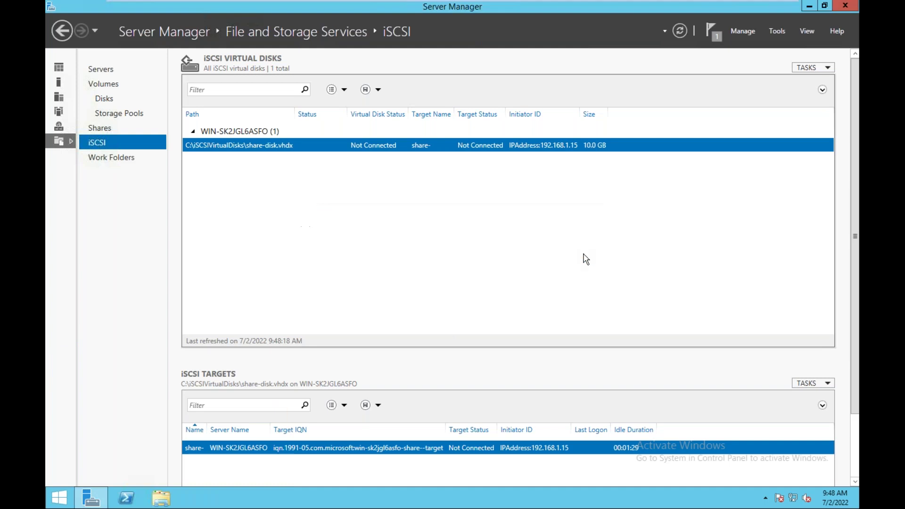
# Try opening Control Panel from the Start screen twice, dismissing the restrictions error
pyautogui.click(62, 498)
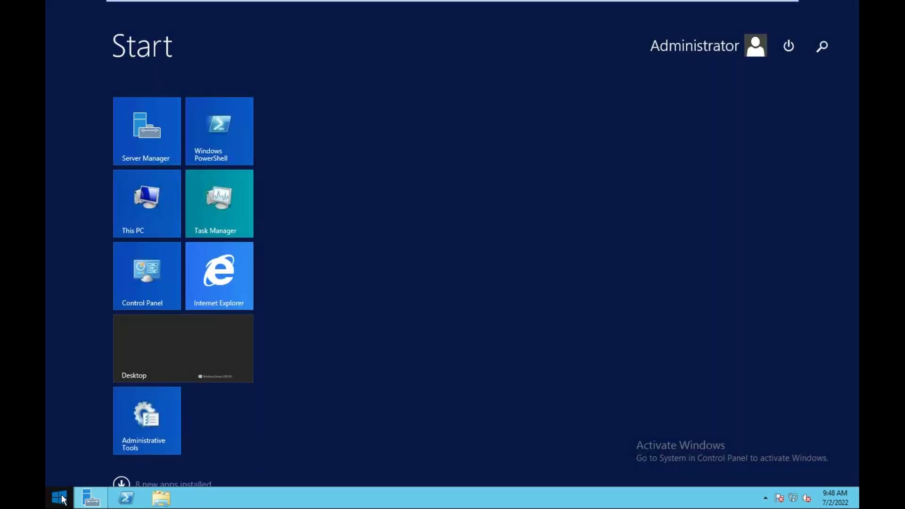
pyautogui.click(151, 289)
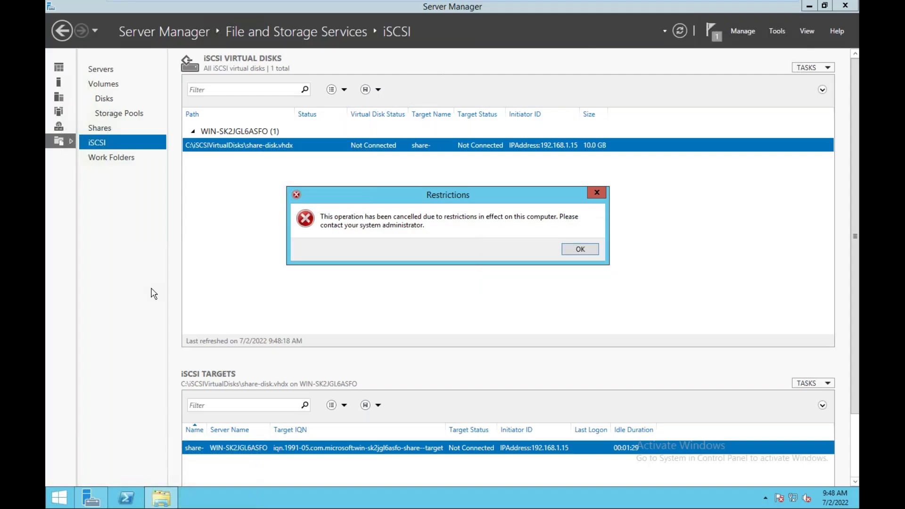
pyautogui.click(584, 249)
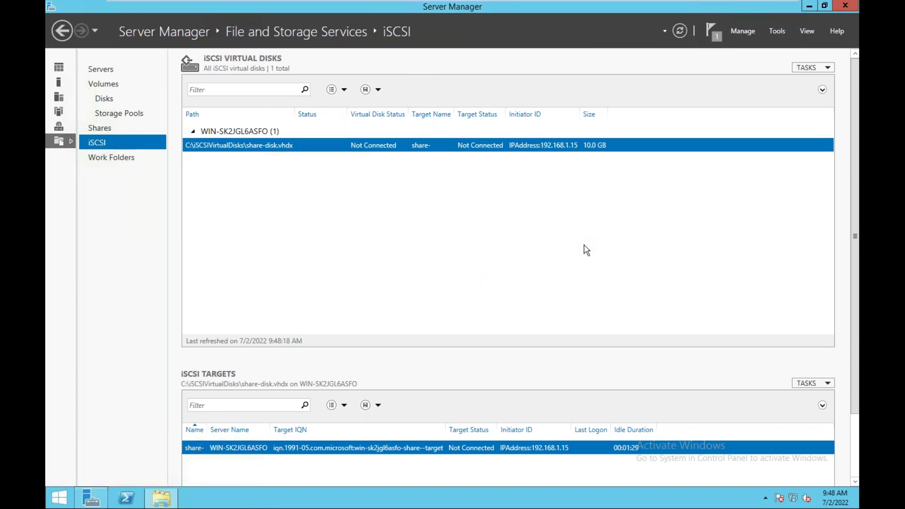
pyautogui.click(58, 497)
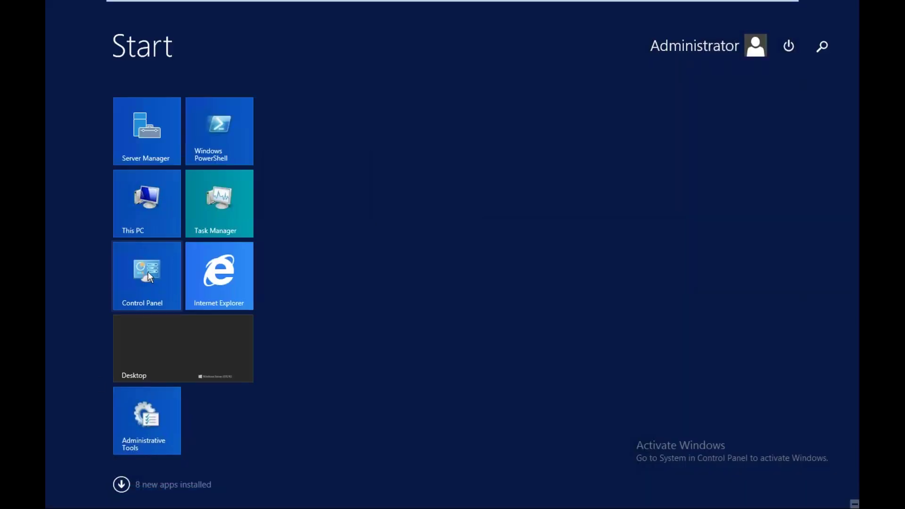
pyautogui.click(148, 273)
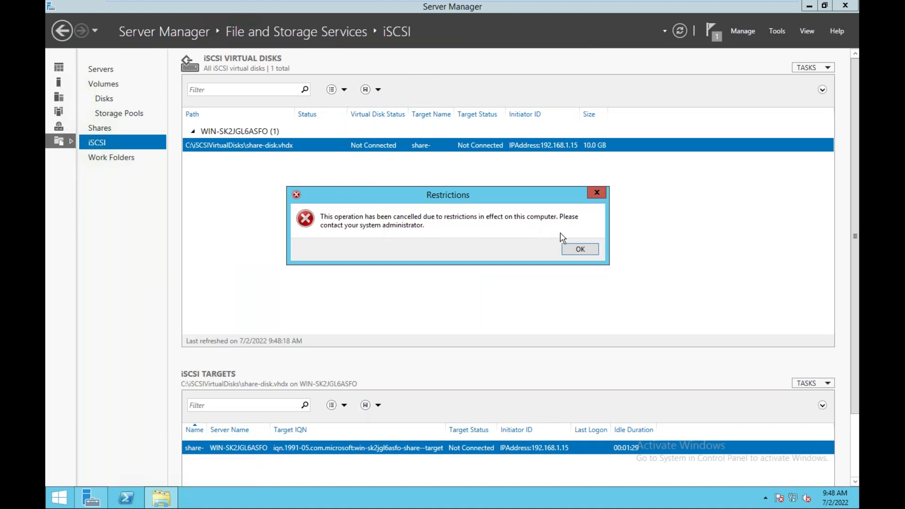
pyautogui.click(583, 250)
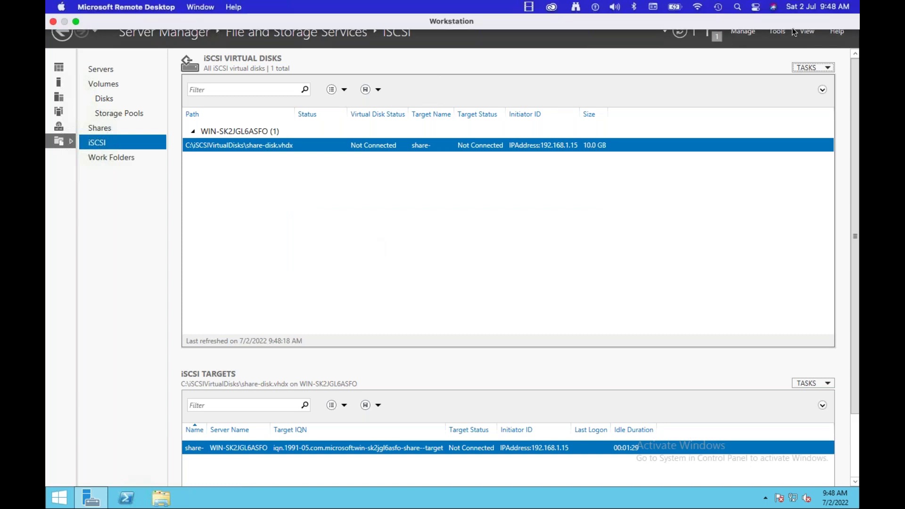
pyautogui.click(777, 31)
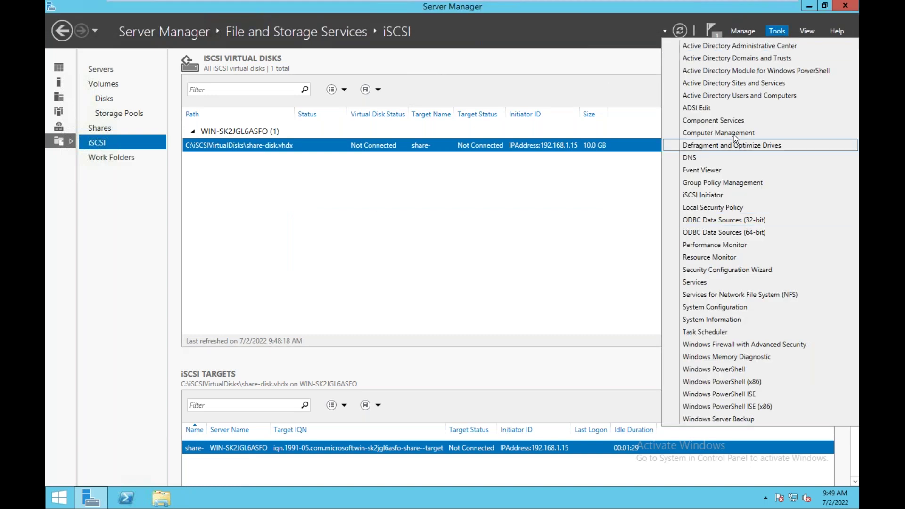
# Open Group Policy Management and inspect the Control panel and Default Domain Policy links
pyautogui.click(726, 185)
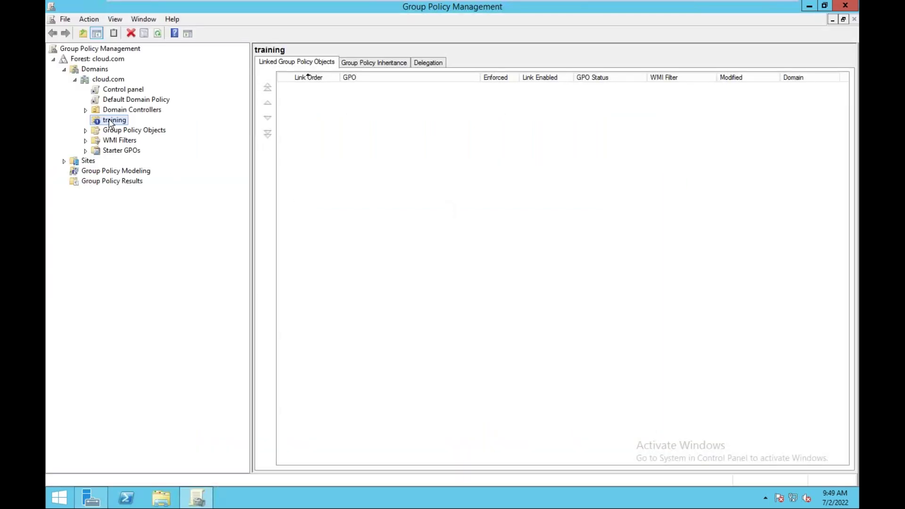
pyautogui.click(117, 90)
pyautogui.click(532, 269)
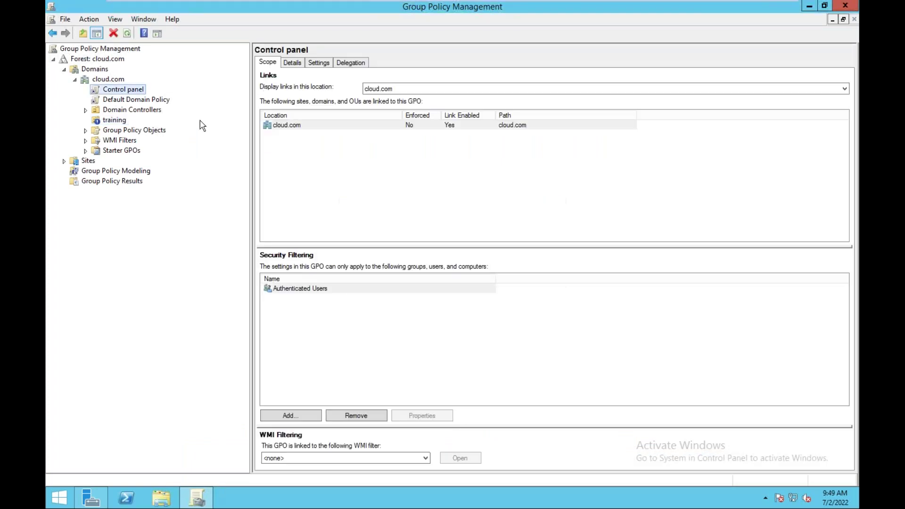
pyautogui.click(141, 100)
pyautogui.click(533, 271)
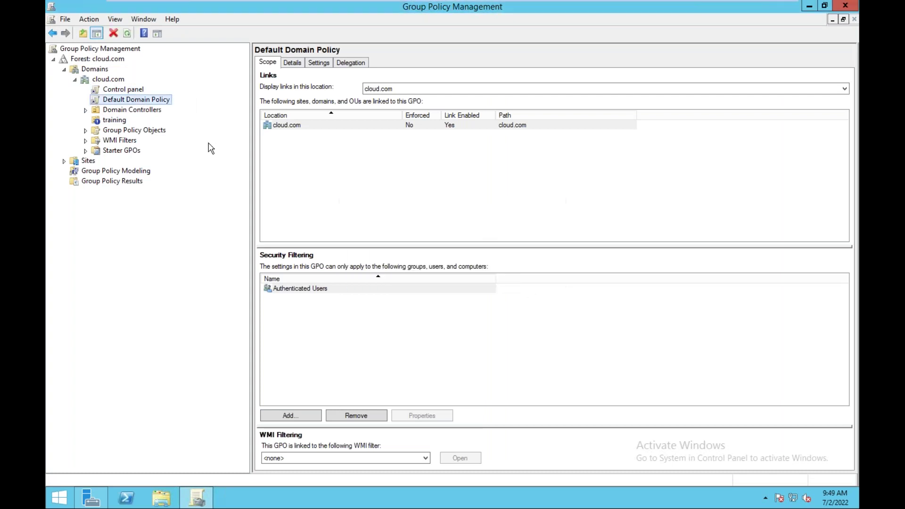
pyautogui.click(86, 110)
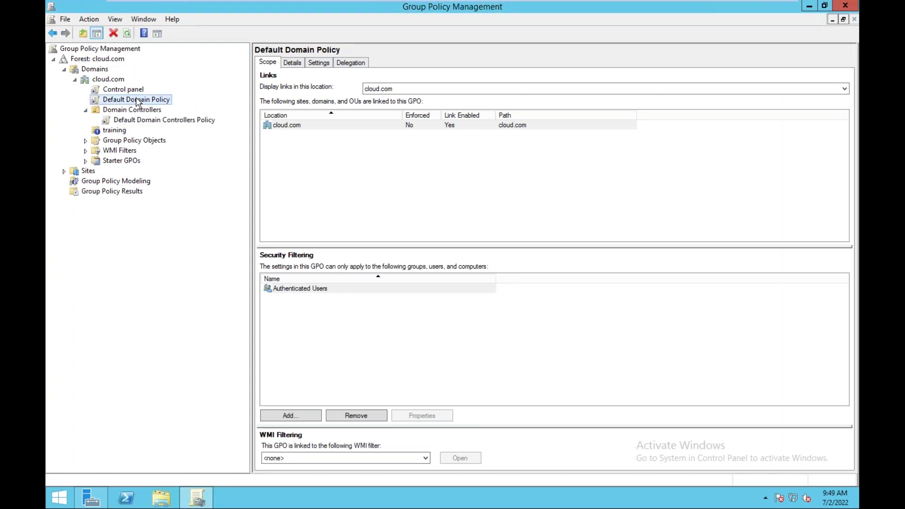
pyautogui.click(125, 89)
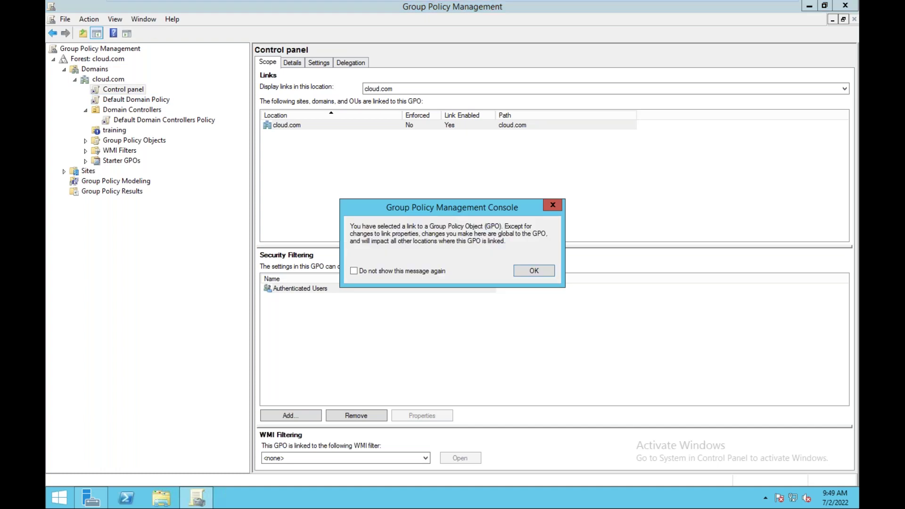
pyautogui.click(533, 271)
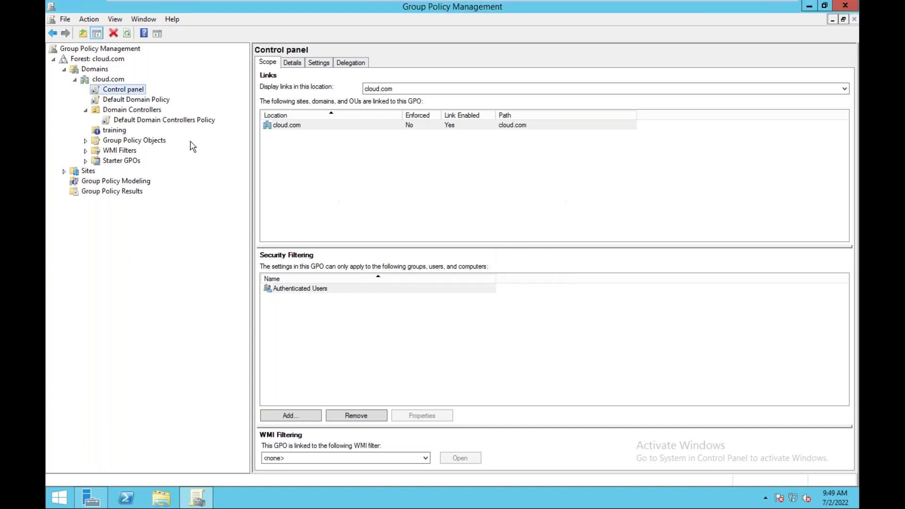
# Delete the Control panel policy link from cloud.com
pyautogui.rightClick(126, 93)
pyautogui.click(134, 177)
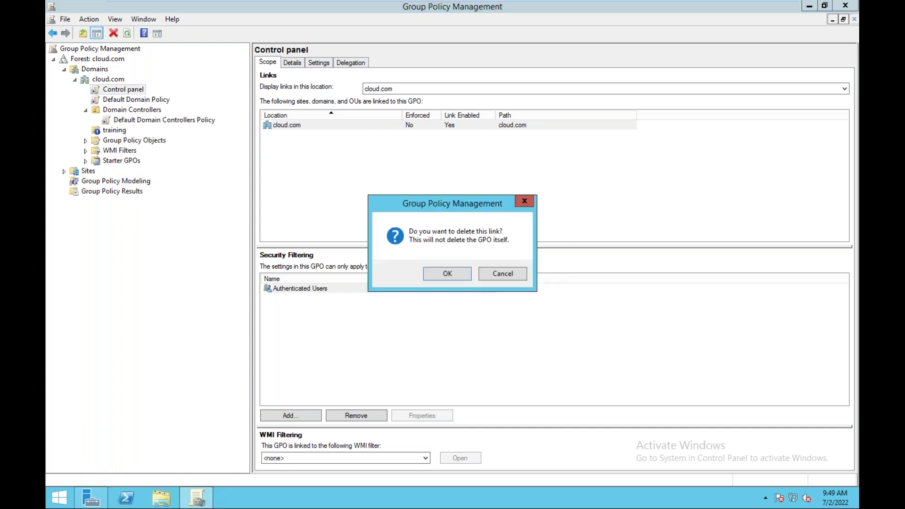
pyautogui.click(445, 272)
pyautogui.click(132, 100)
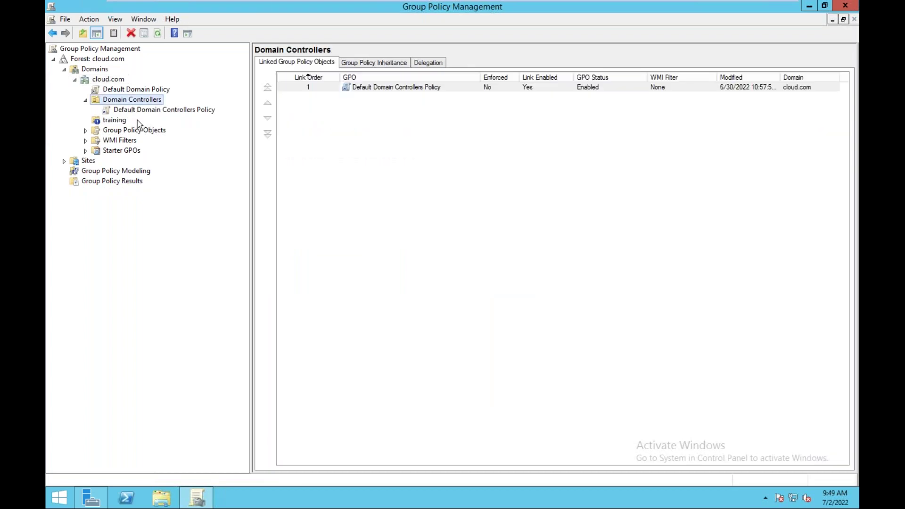
pyautogui.click(133, 140)
# Delete the Control panel GPO from Group Policy Objects and close the console
pyautogui.click(135, 131)
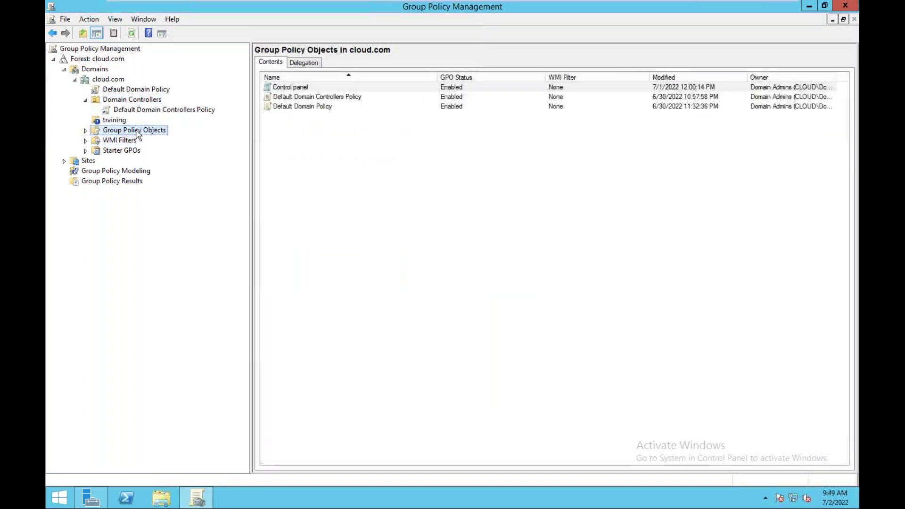
pyautogui.rightClick(292, 86)
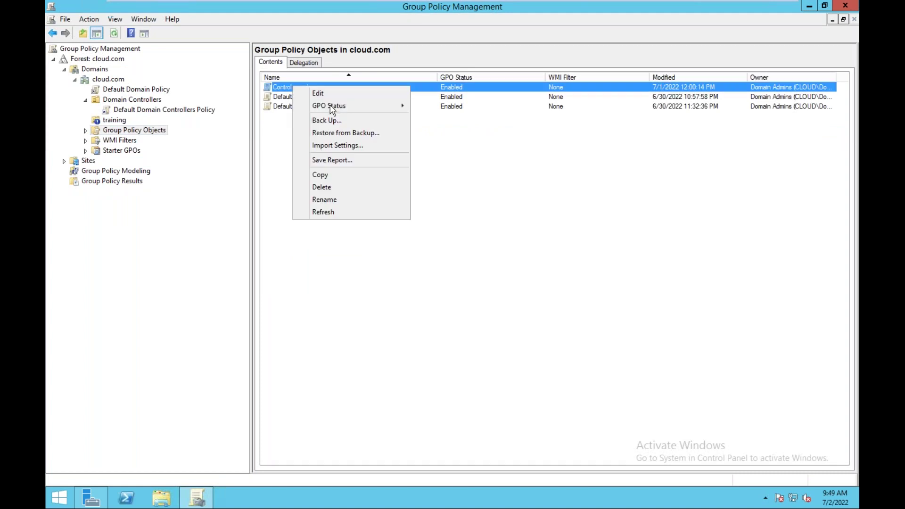
pyautogui.click(326, 186)
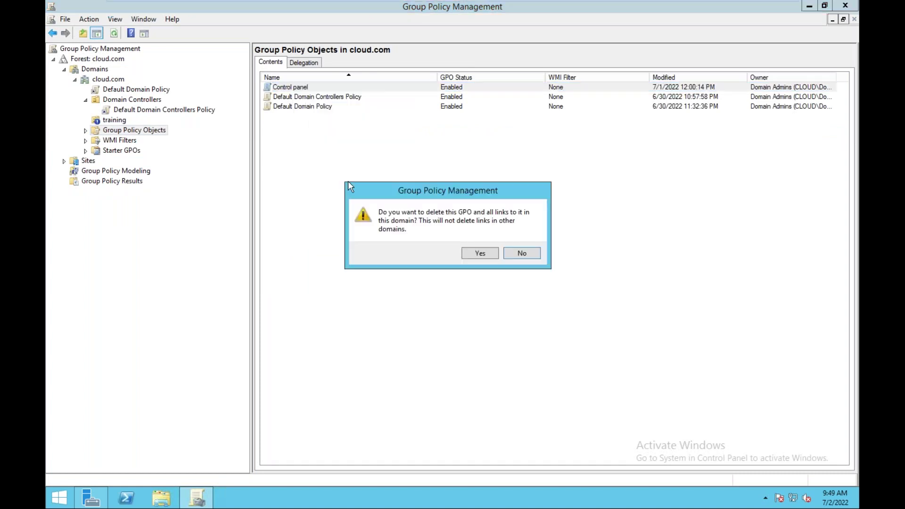
pyautogui.click(477, 251)
pyautogui.click(537, 356)
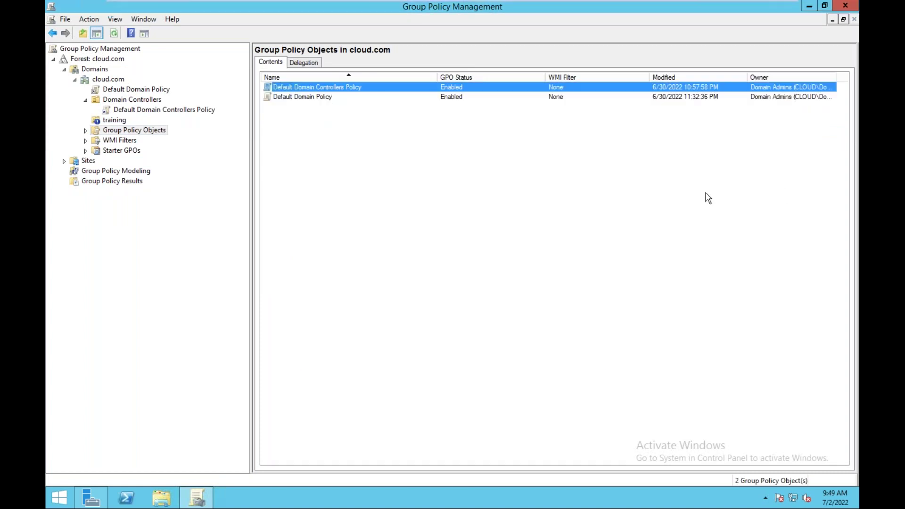
pyautogui.click(845, 5)
# Run gpupdate to apply the updated group policy
pyautogui.press('super+r')
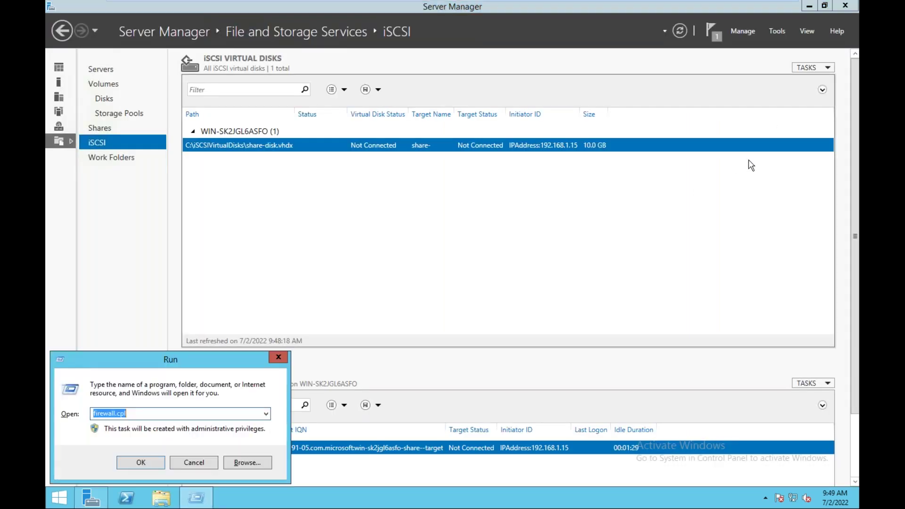
pyautogui.write('gpupdate')
pyautogui.press('Return')
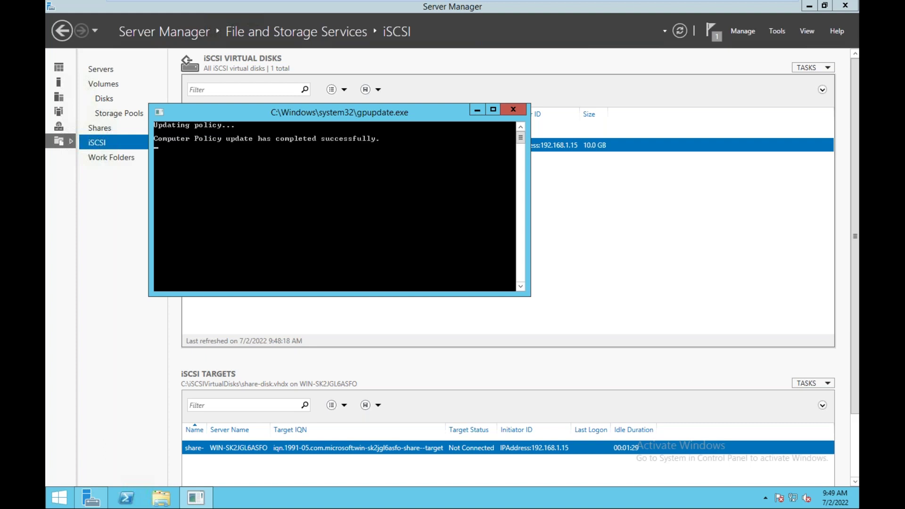
# Check the Windows Firewall through firewall.cpl, then refresh the iSCSI virtual disk list
pyautogui.press('super+r')
pyautogui.press('Down')
pyautogui.press('Return')
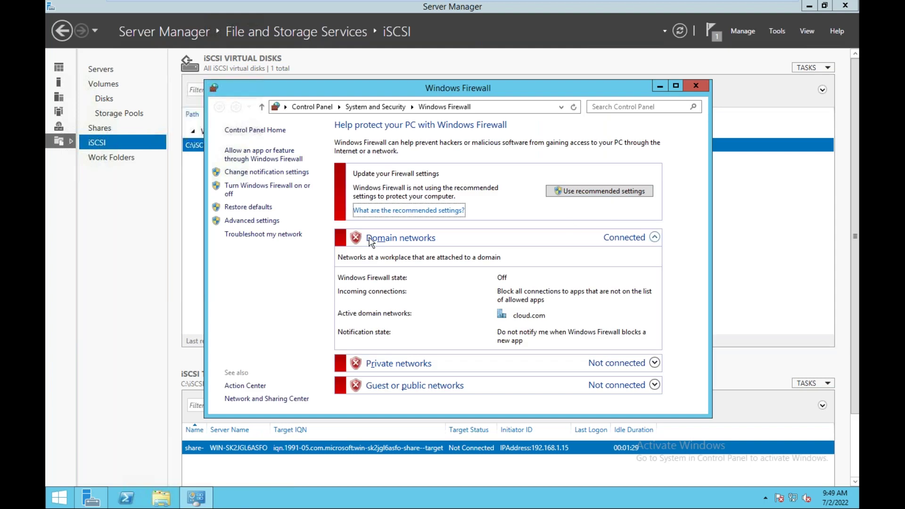
pyautogui.click(695, 86)
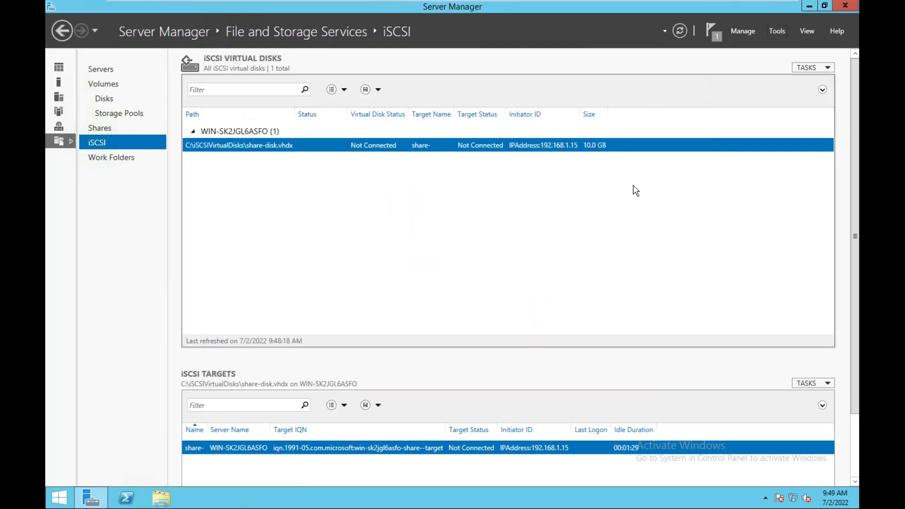
pyautogui.rightClick(533, 206)
pyautogui.click(572, 226)
# Launch Internet Explorer with its recommended settings
pyautogui.click(66, 498)
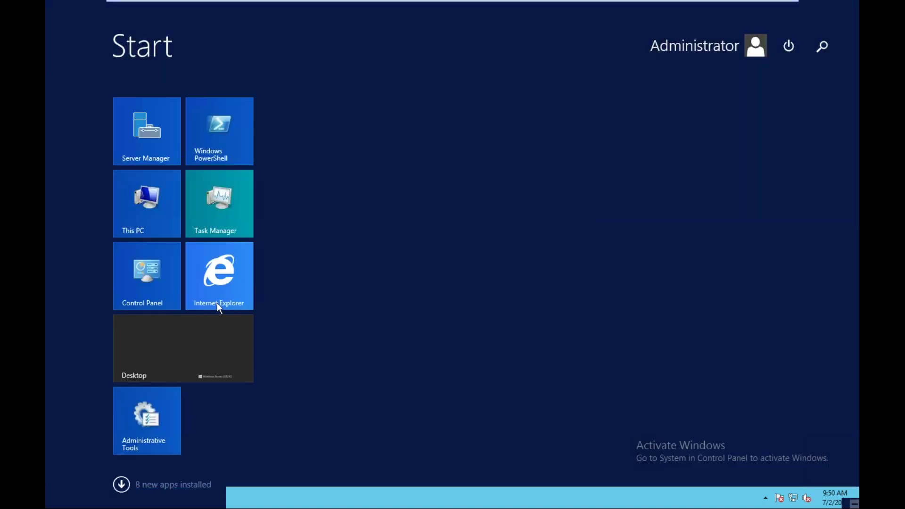
pyautogui.click(228, 275)
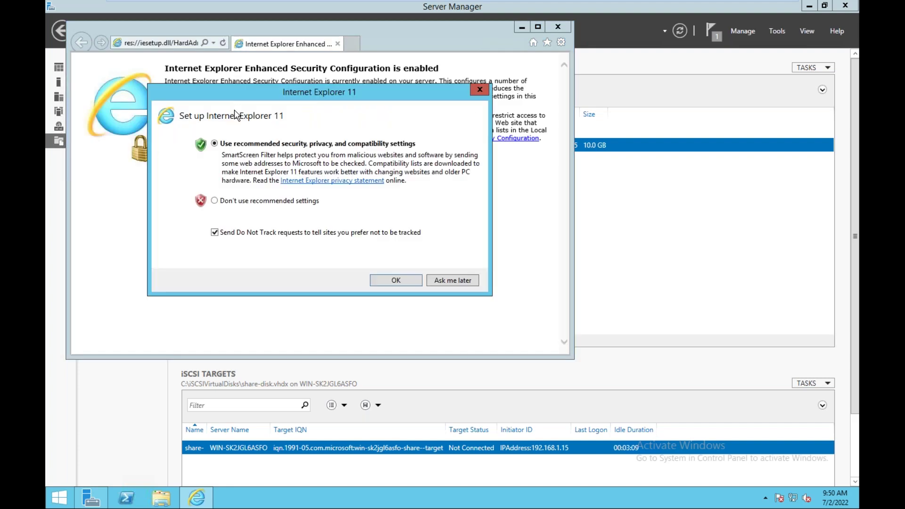
pyautogui.click(406, 285)
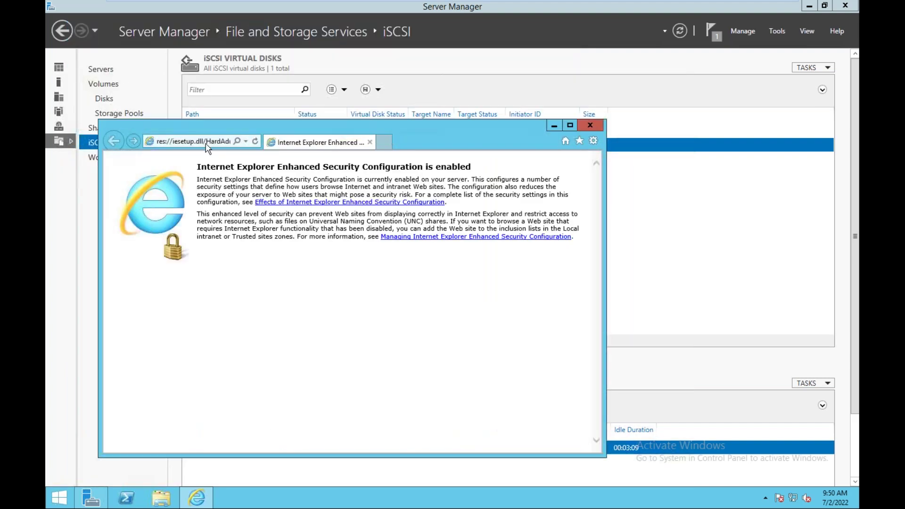
# Load 192.168.1.15 past the security alerts and certificate warnings, then close the browser
pyautogui.click(208, 141)
pyautogui.write('192')
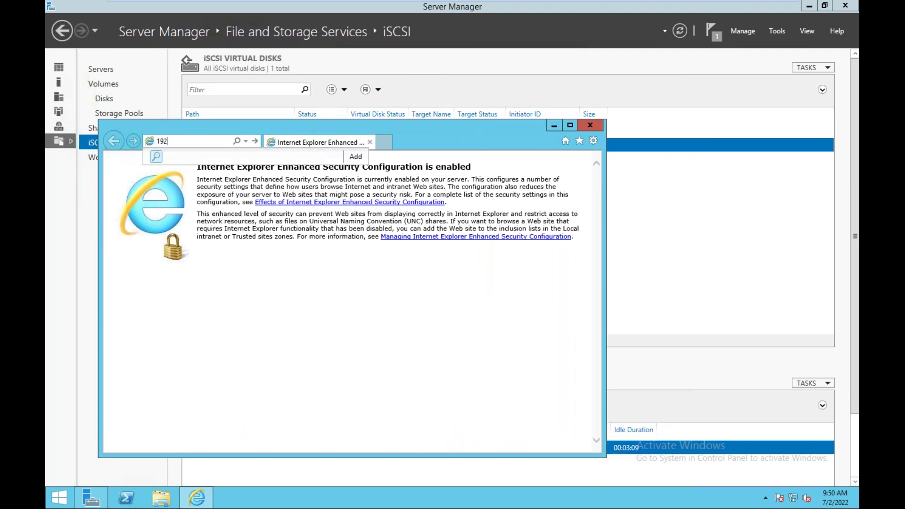
pyautogui.write('.168.')
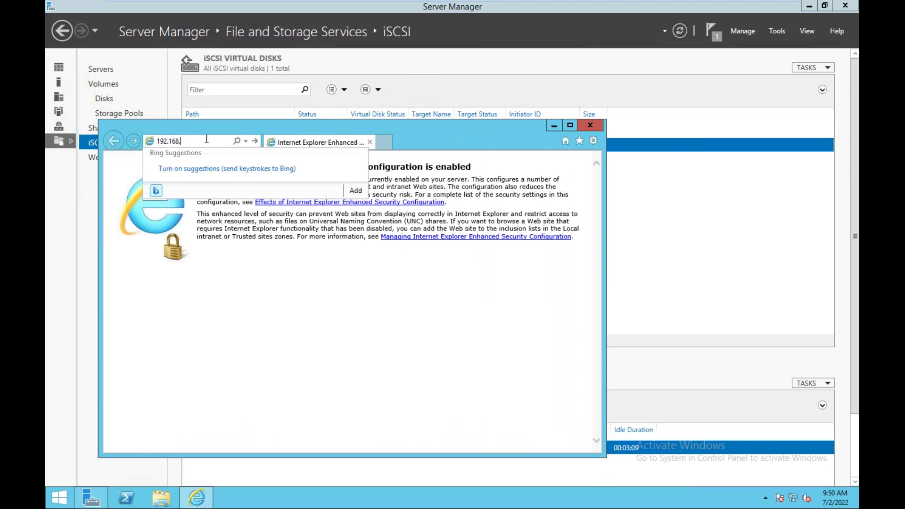
pyautogui.write('1.15')
pyautogui.press('Return')
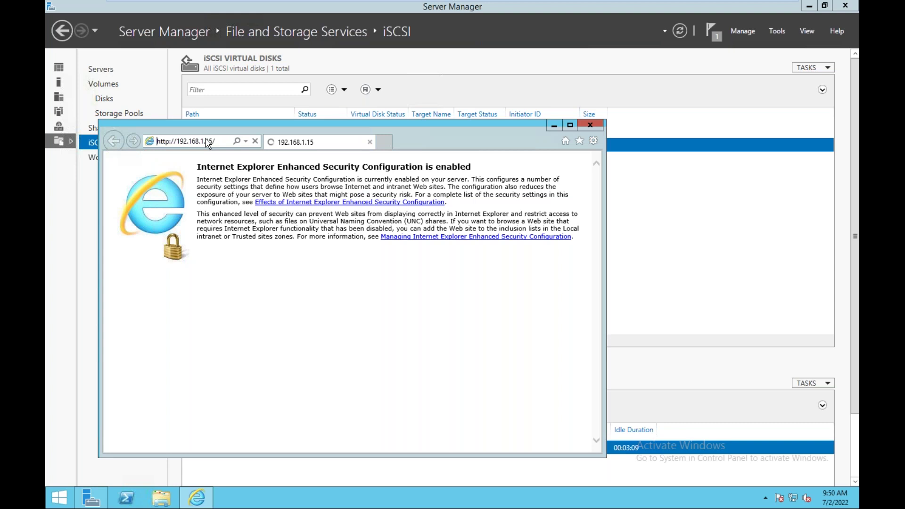
pyautogui.click(487, 278)
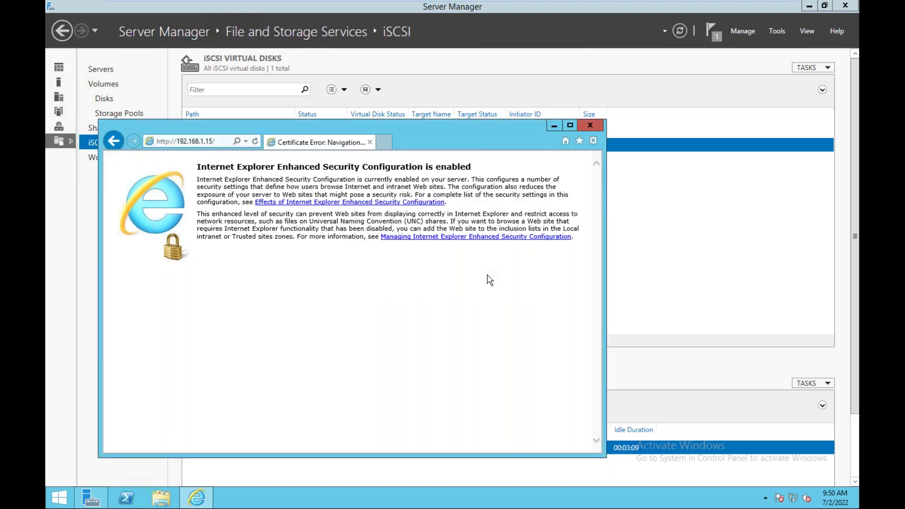
pyautogui.click(222, 310)
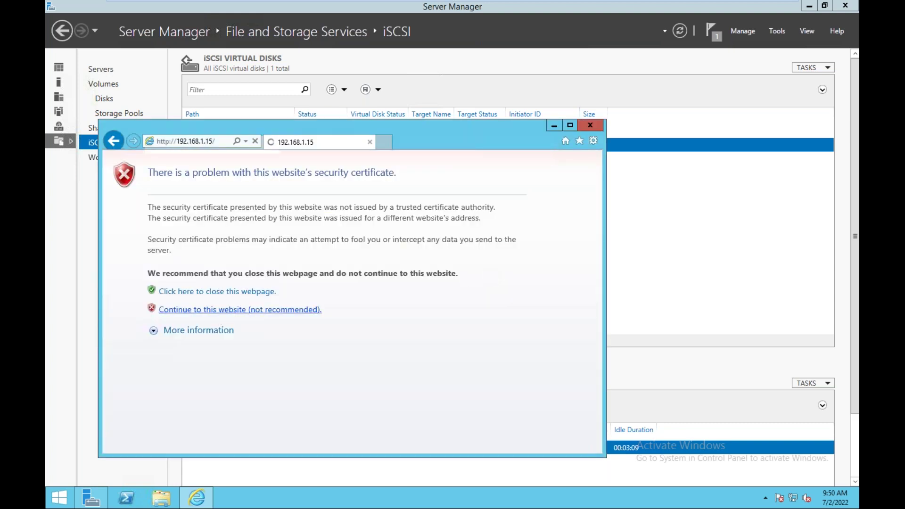
pyautogui.click(474, 279)
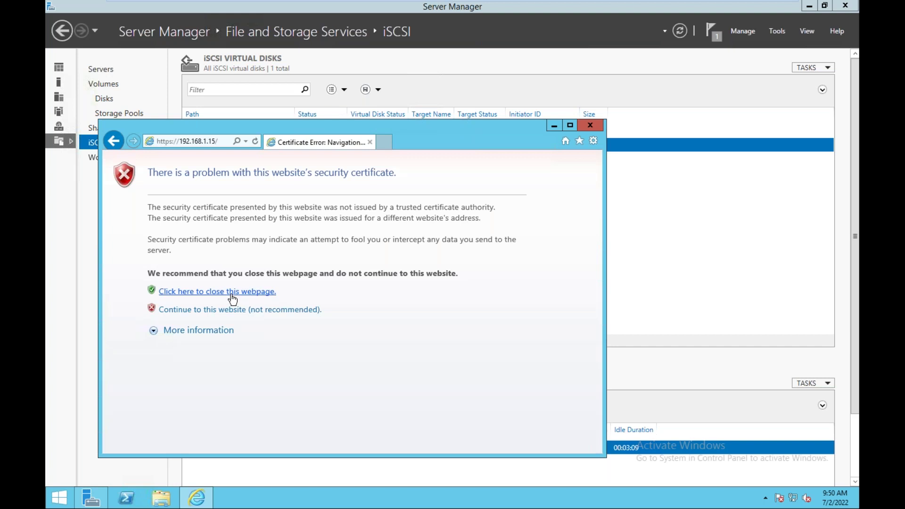
pyautogui.click(234, 311)
pyautogui.click(469, 278)
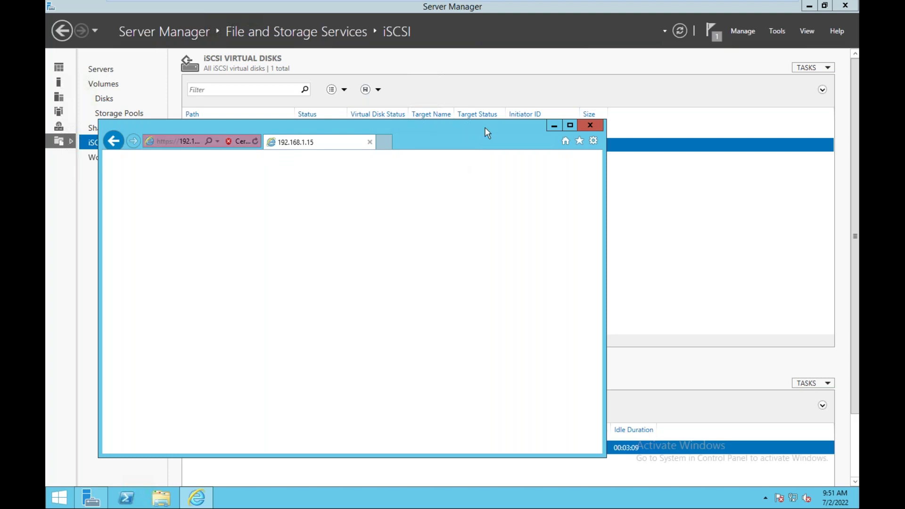
pyautogui.click(588, 125)
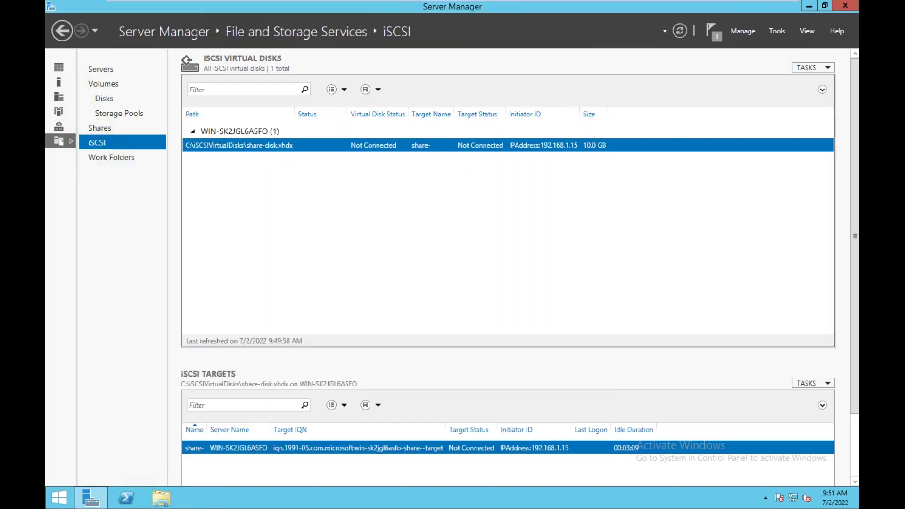
# Refresh the iSCSI disk list, then set software iSCSI to Disabled and save
pyautogui.rightClick(370, 237)
pyautogui.click(403, 253)
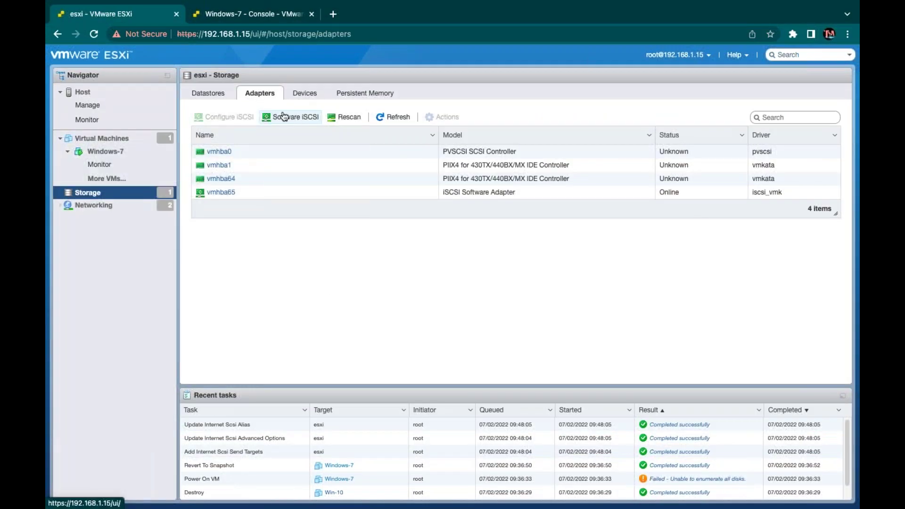
pyautogui.click(282, 118)
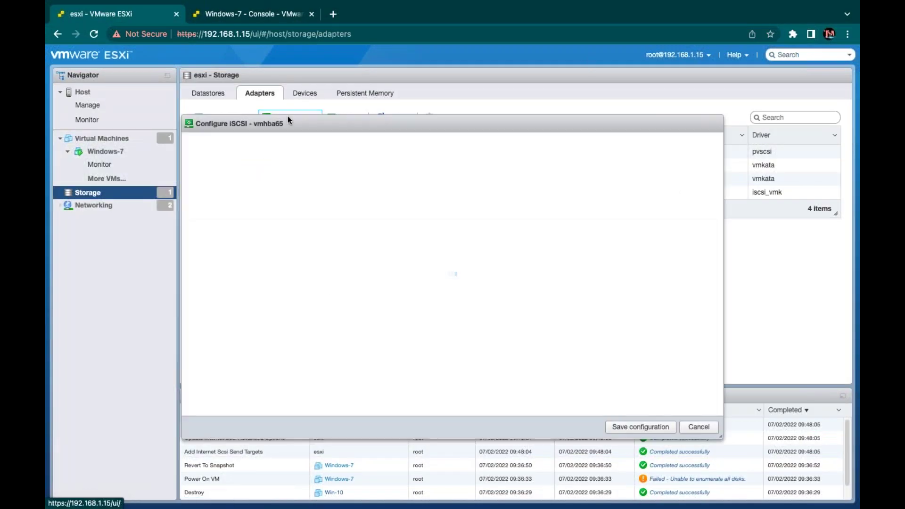
pyautogui.click(319, 149)
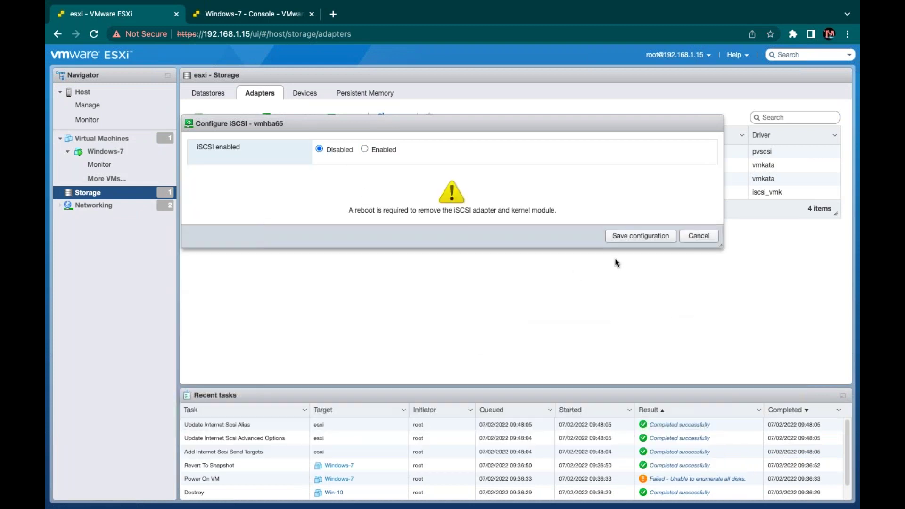
pyautogui.click(648, 236)
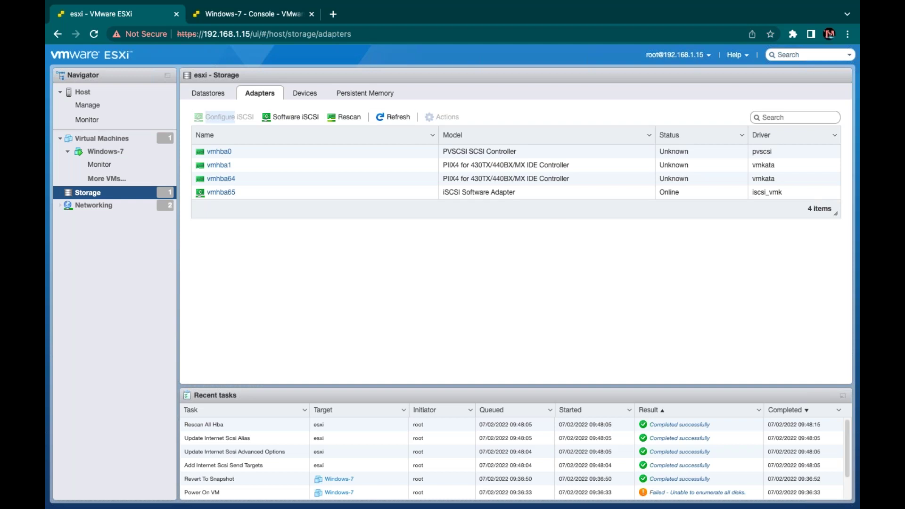
# Enable software iSCSI, remove targets 192.168.1.150, 192.168.1.220 and 192.168.1.15, and save
pyautogui.click(392, 117)
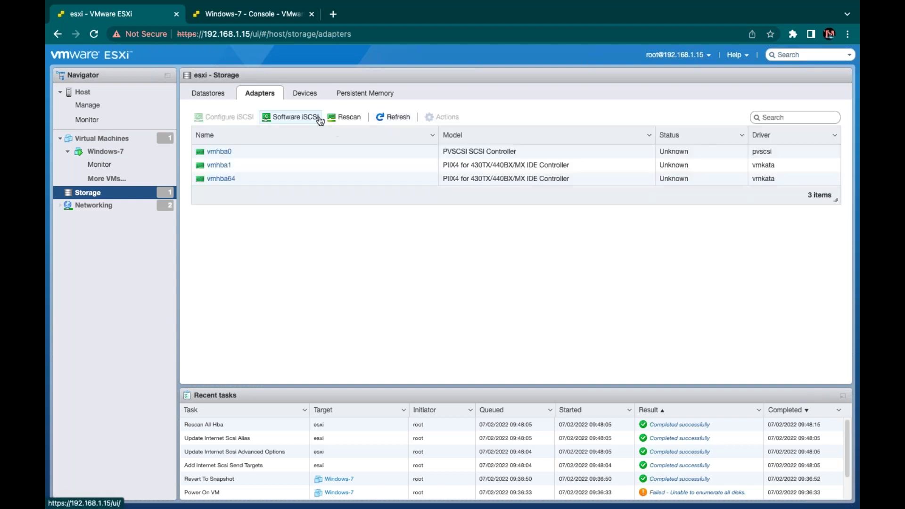
pyautogui.click(283, 117)
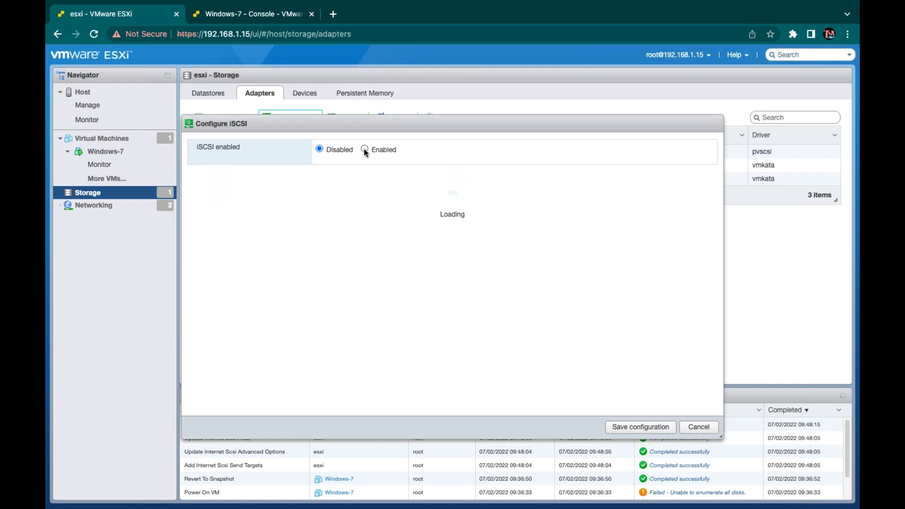
pyautogui.click(364, 149)
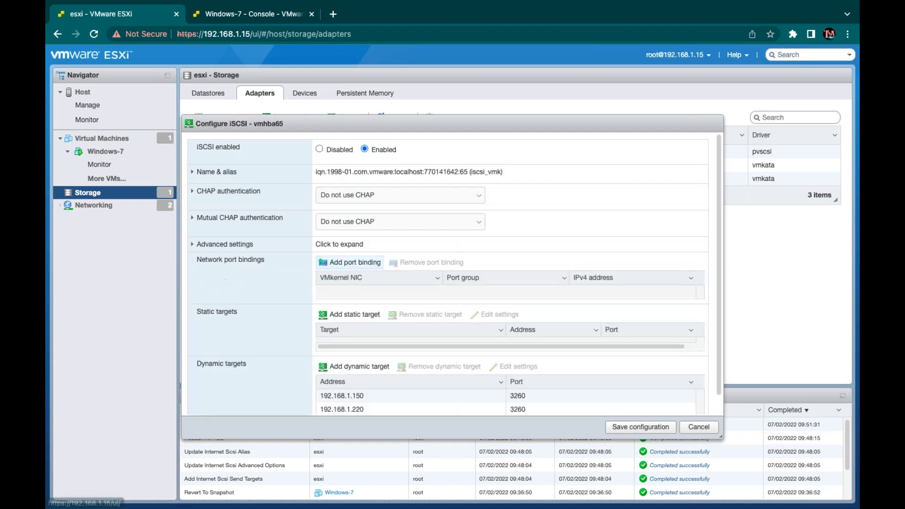
pyautogui.click(349, 401)
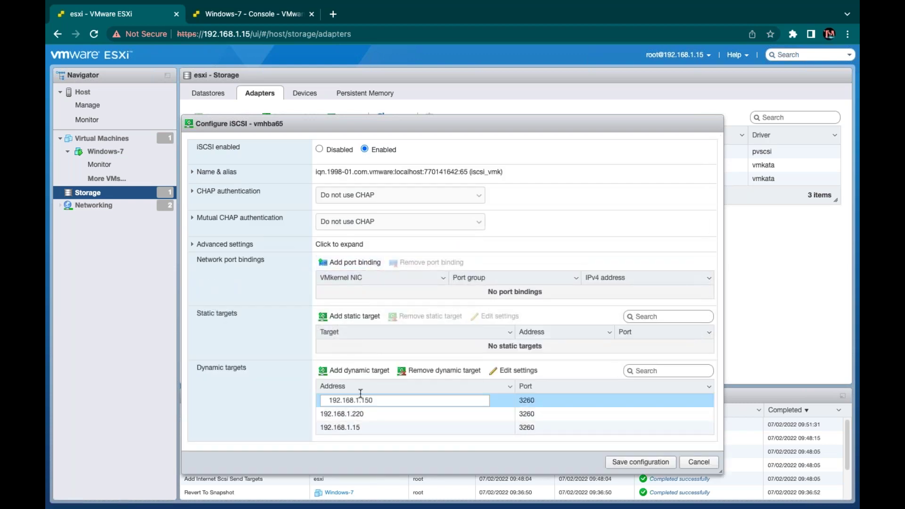
pyautogui.click(448, 370)
pyautogui.click(355, 404)
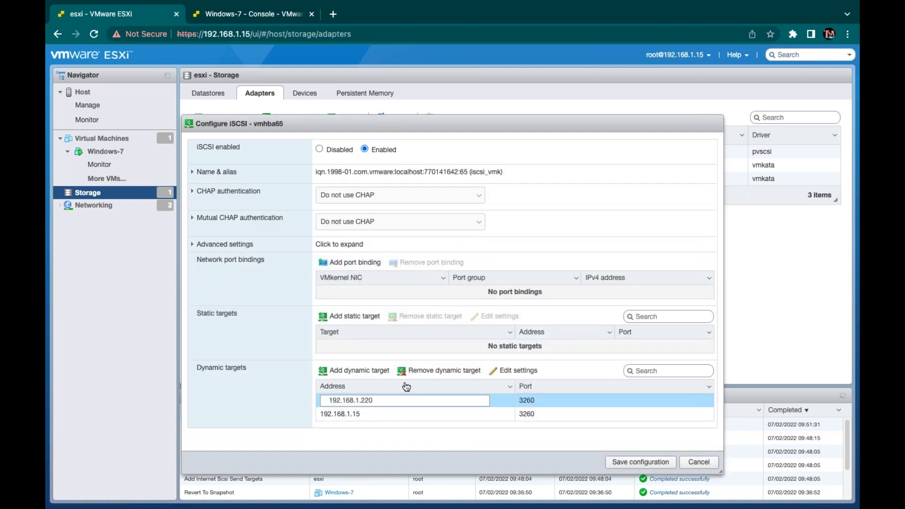
pyautogui.click(424, 370)
pyautogui.click(351, 400)
pyautogui.click(424, 374)
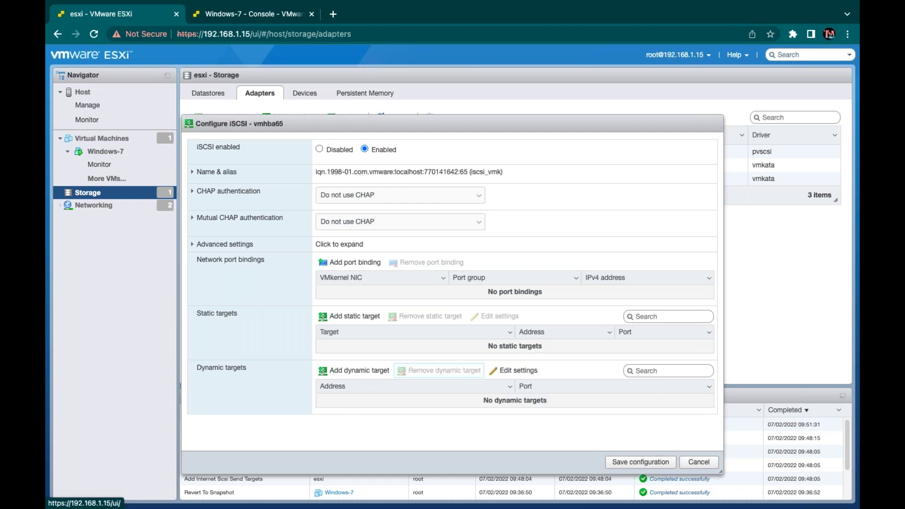
pyautogui.click(636, 462)
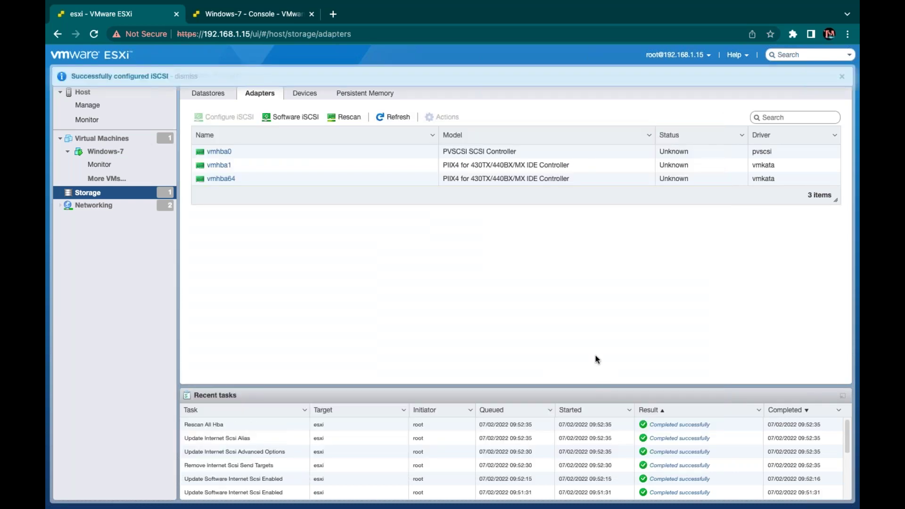
# Add 192.168.1.190 on port 3260 as the software iSCSI dynamic target and save
pyautogui.click(403, 117)
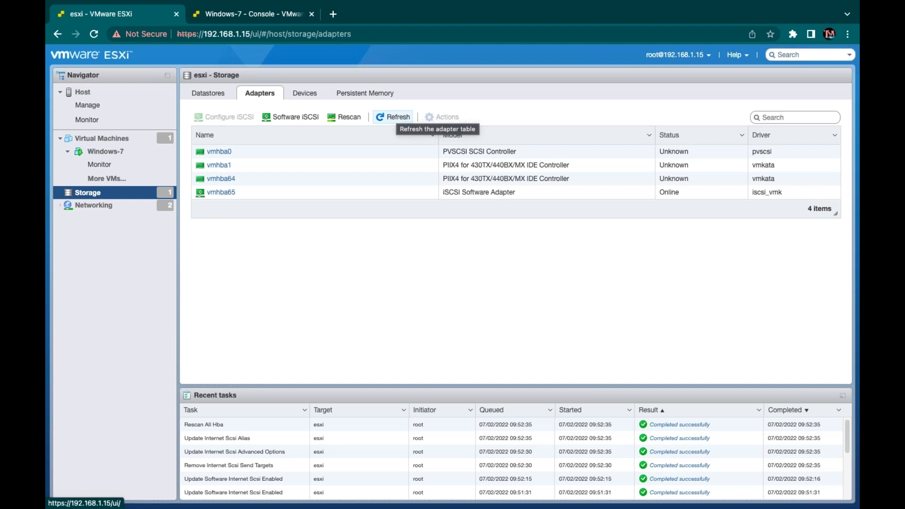
pyautogui.click(387, 118)
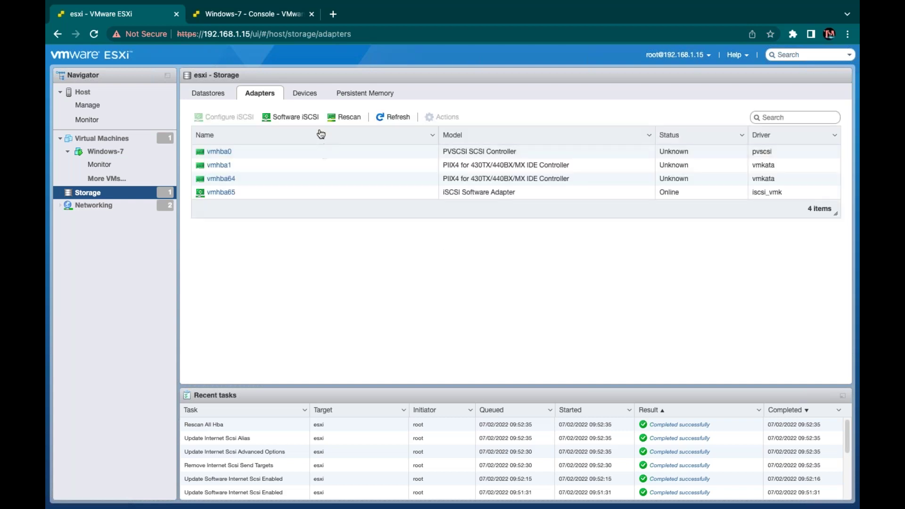
pyautogui.click(290, 117)
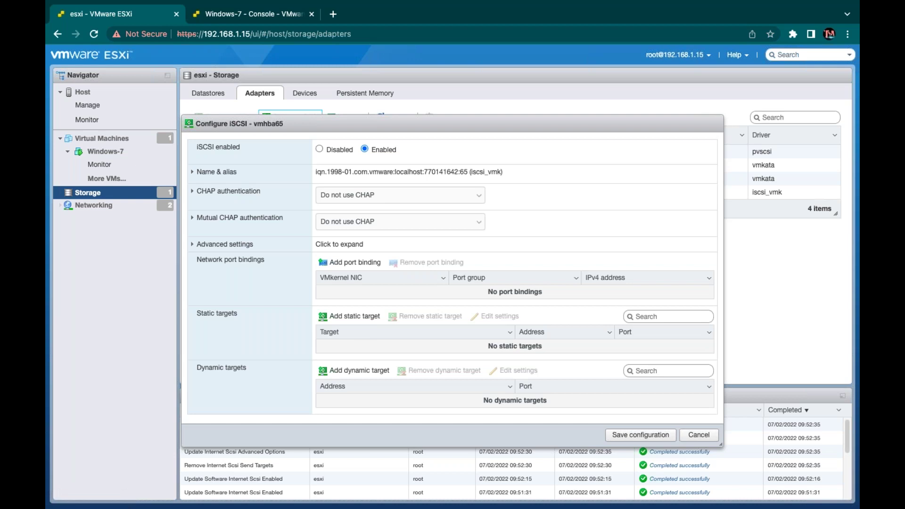
pyautogui.click(354, 371)
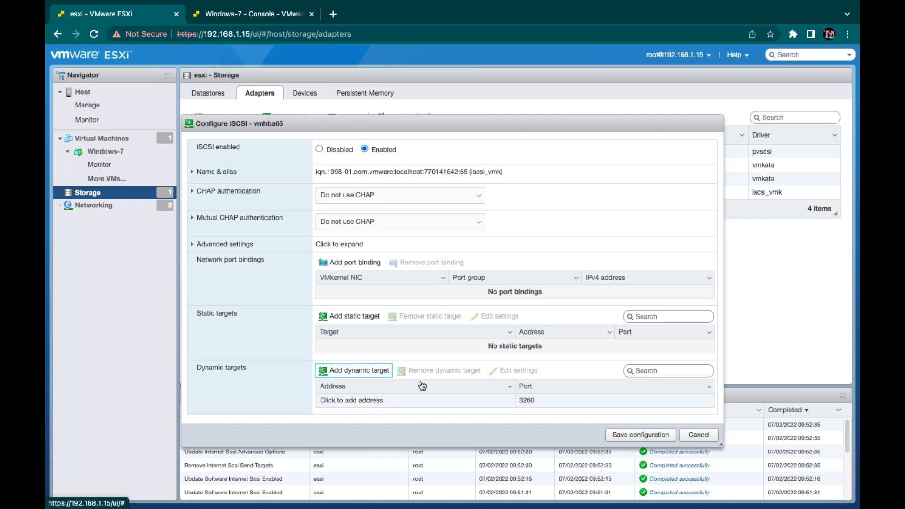
pyautogui.click(373, 400)
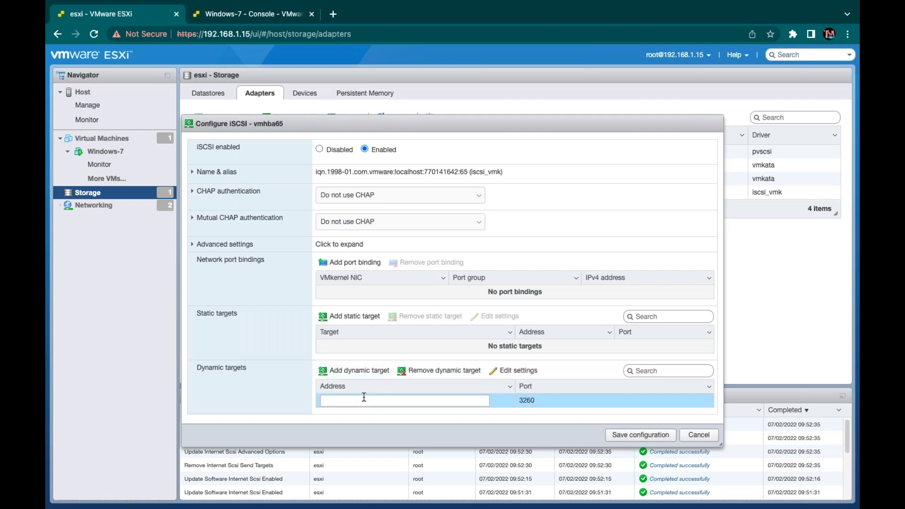
pyautogui.click(360, 399)
pyautogui.write('1')
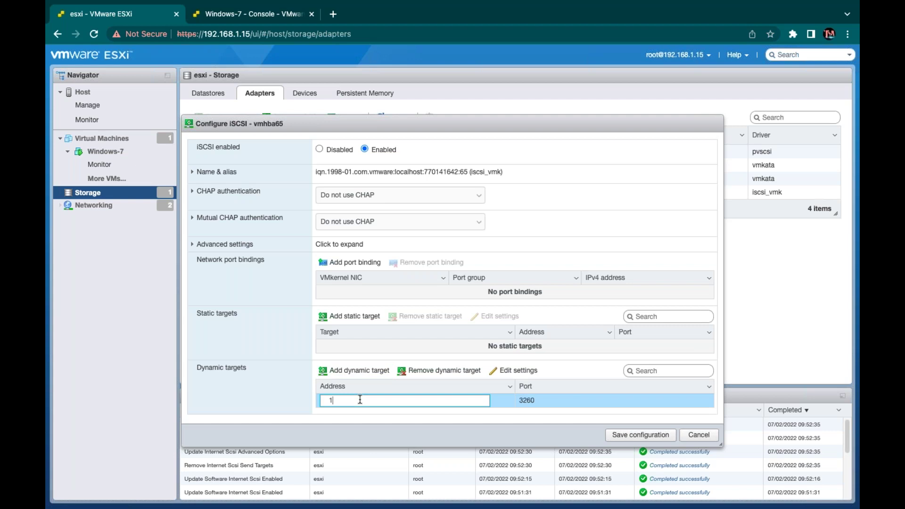
pyautogui.write('92.168.1.190')
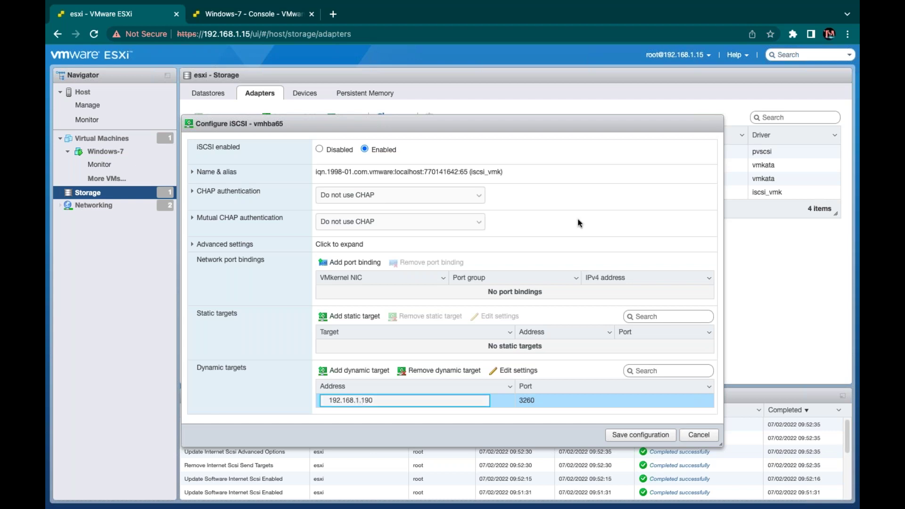
pyautogui.click(639, 435)
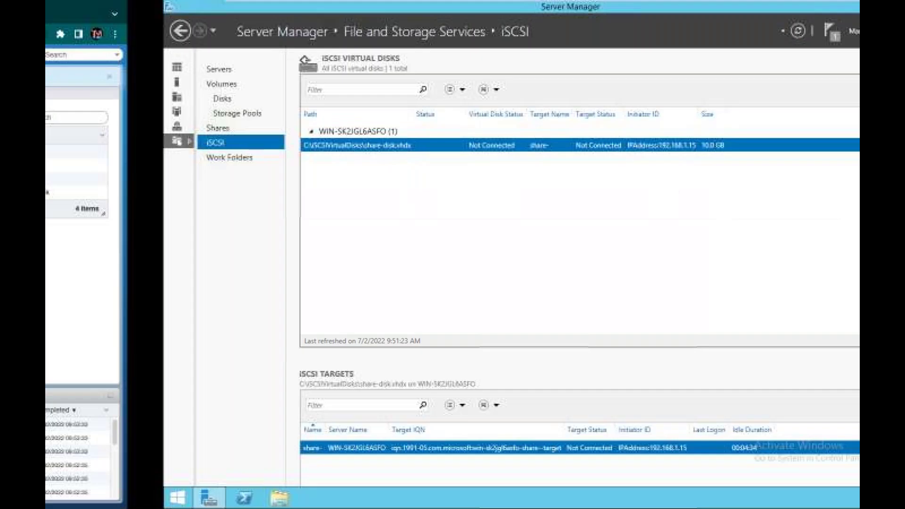
# Refresh the iSCSI list to show share-disk.vhdx Connected, then return to the ESXi client
pyautogui.rightClick(334, 217)
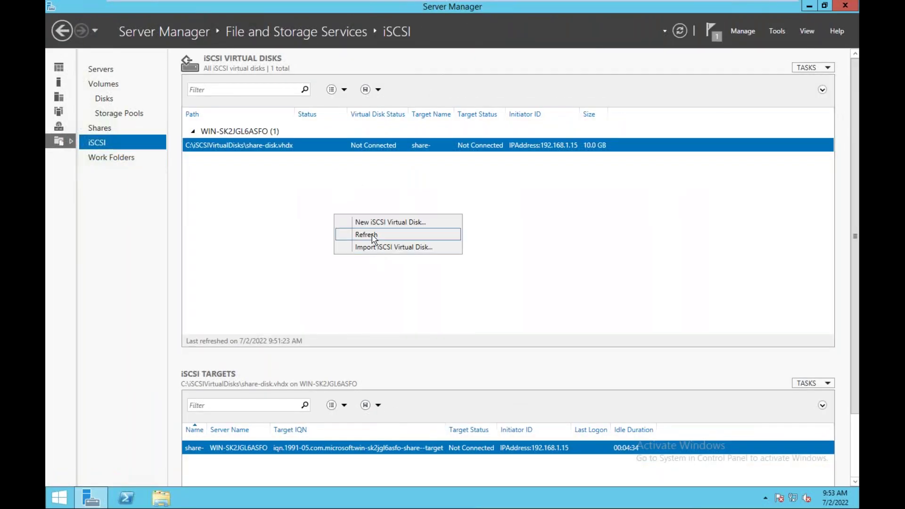
pyautogui.click(372, 235)
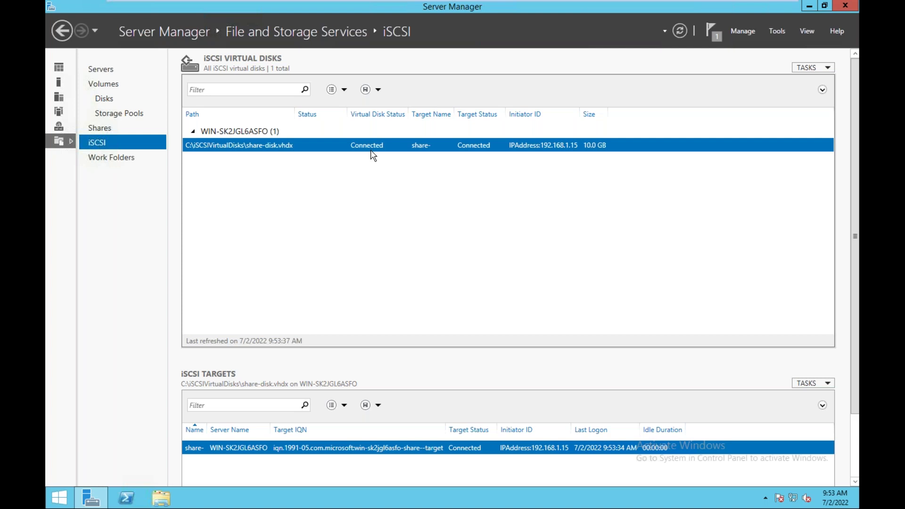
pyautogui.hotkey('ctrl', 'Left')
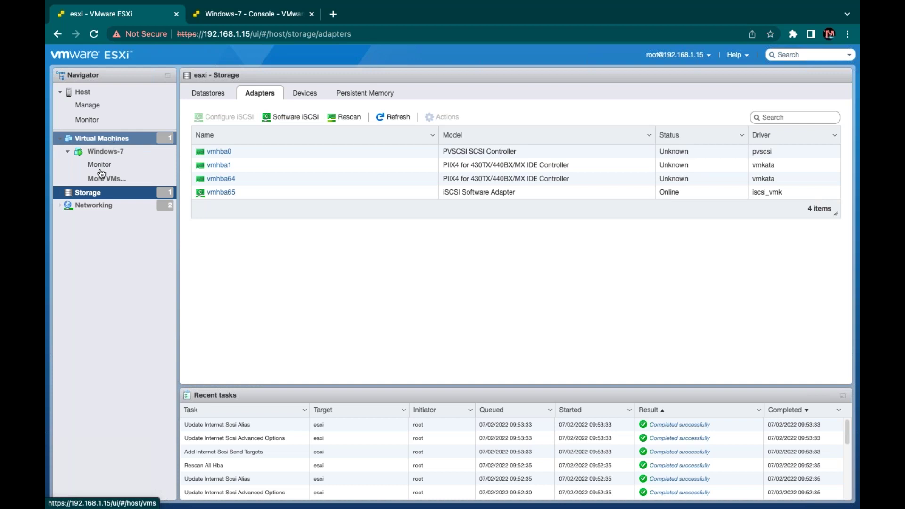
# Check the host datastores, showing only local-storage, then open the Windows-7 VM summary
pyautogui.click(89, 192)
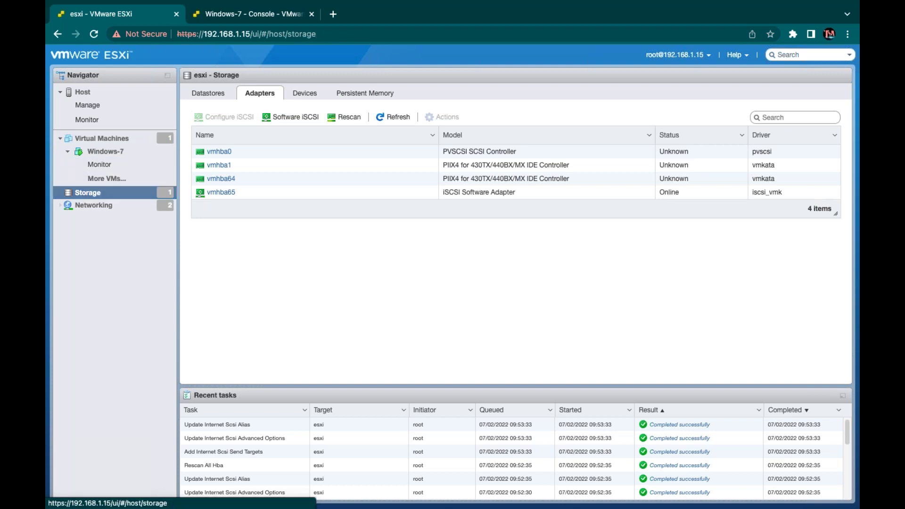
pyautogui.click(211, 94)
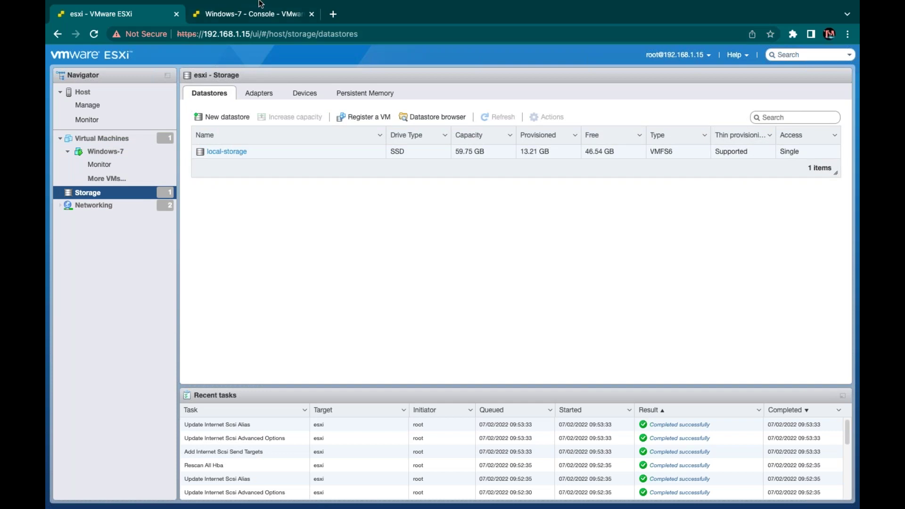
pyautogui.moveTo(253, 7)
pyautogui.click(262, 14)
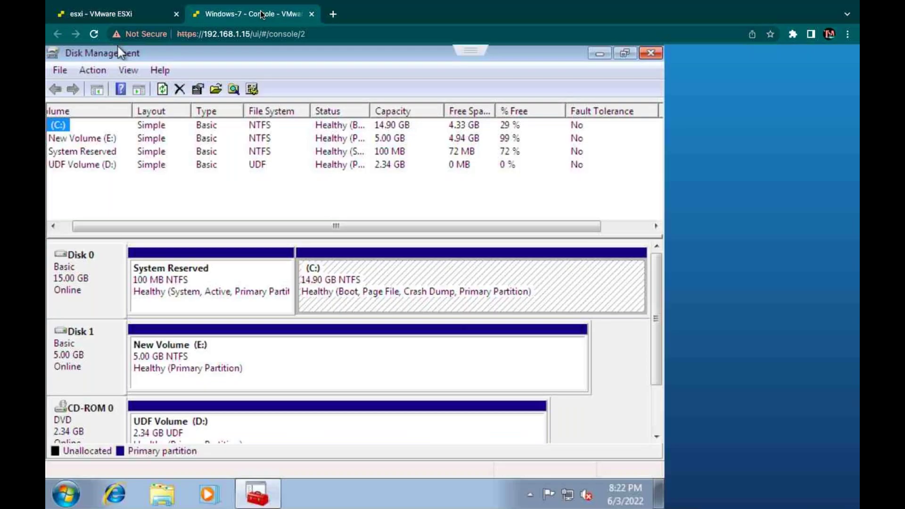
pyautogui.click(141, 14)
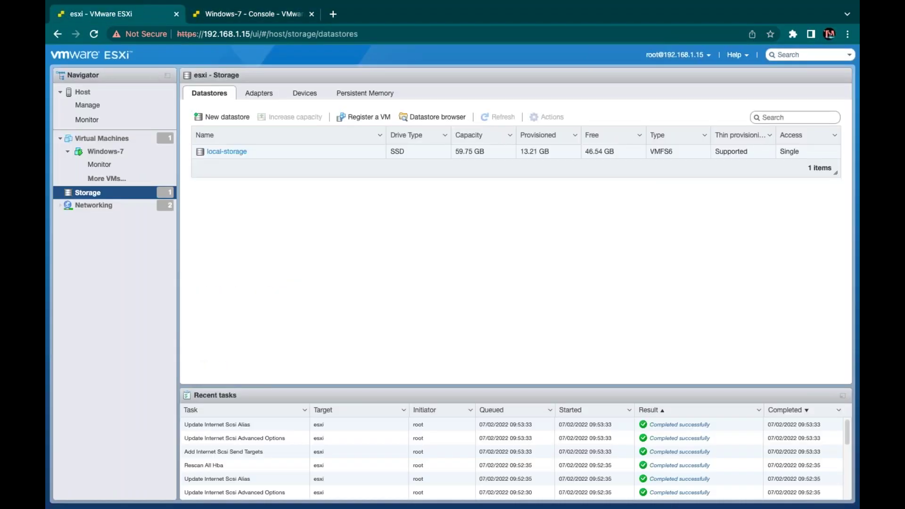
pyautogui.click(119, 151)
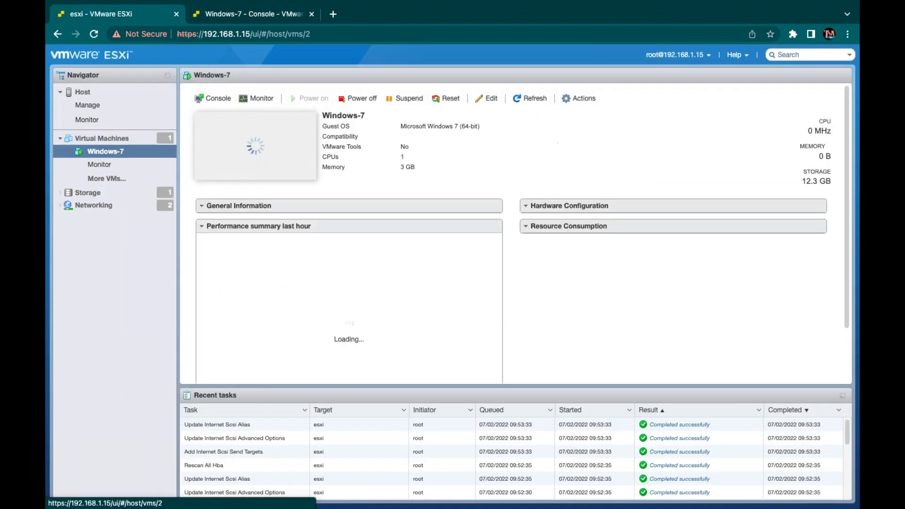
# Edit Windows-7's settings and add a new raw disk, listing the 10 GB MSFT iSCSI Disk
pyautogui.click(578, 98)
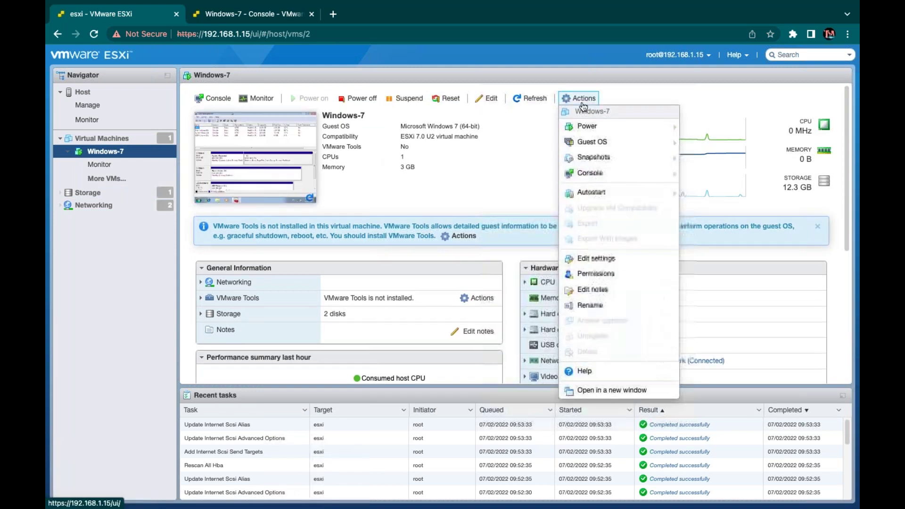
pyautogui.moveTo(589, 159)
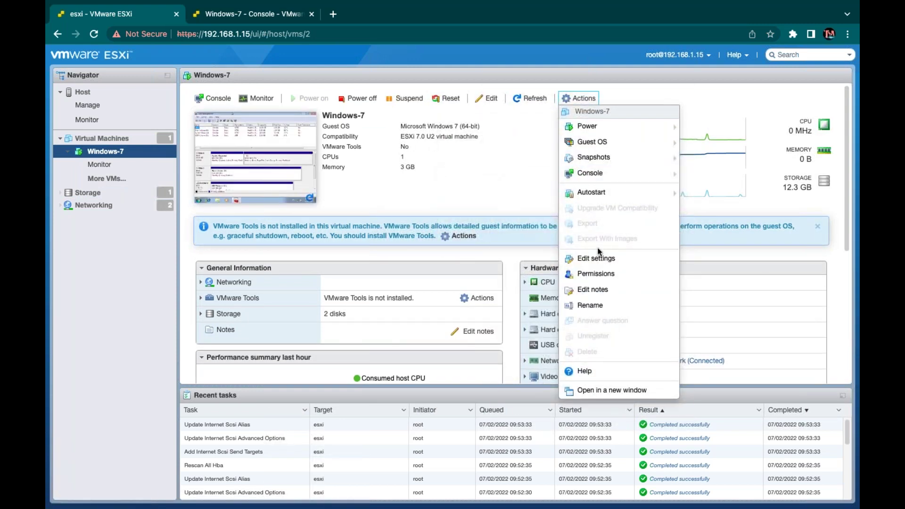
pyautogui.click(599, 260)
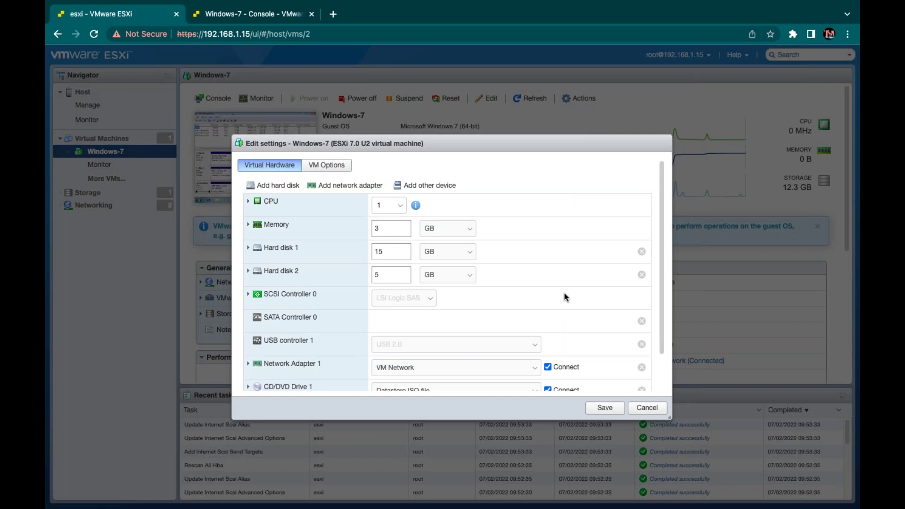
pyautogui.click(280, 187)
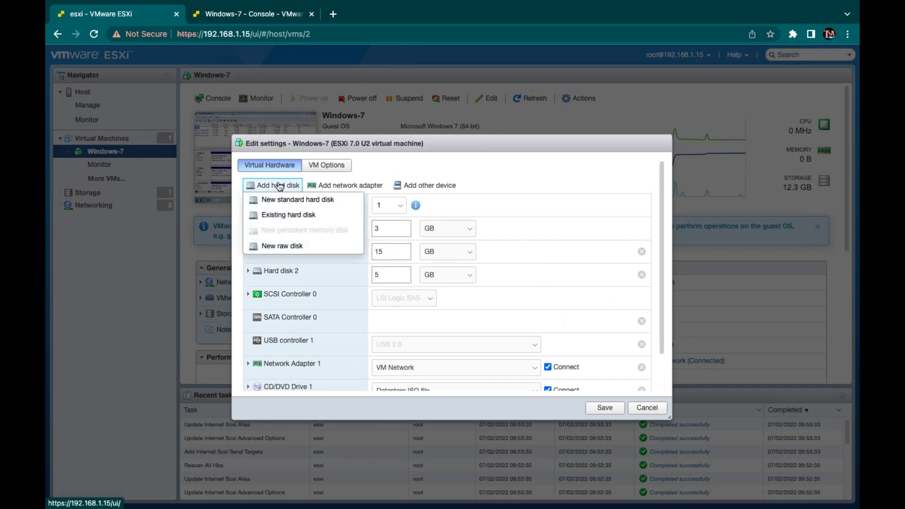
pyautogui.click(289, 247)
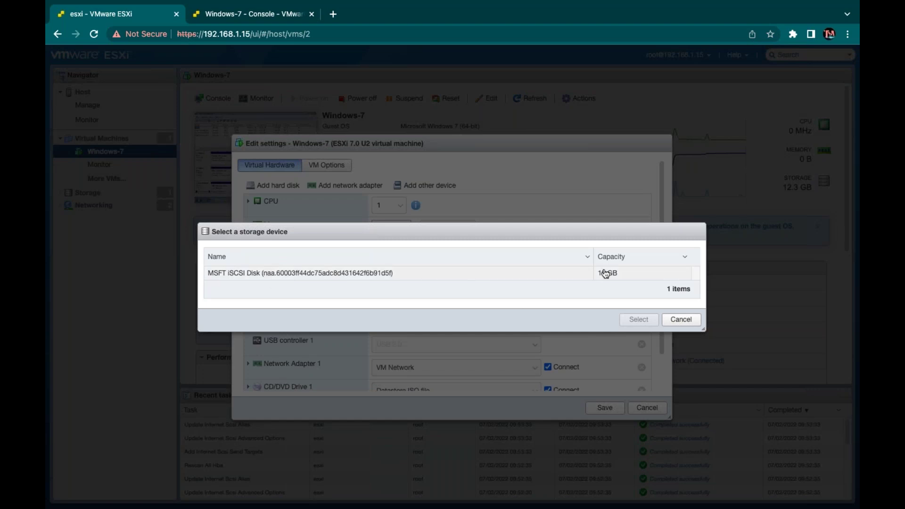
# Add the 10 GB MSFT iSCSI disk to Windows-7 as Hard disk 3, save, and return to its console
pyautogui.click(591, 278)
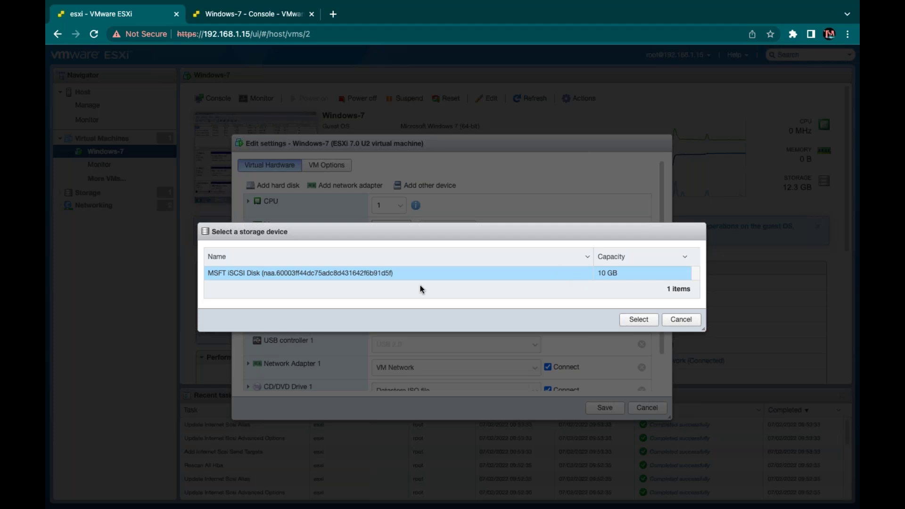
pyautogui.click(635, 321)
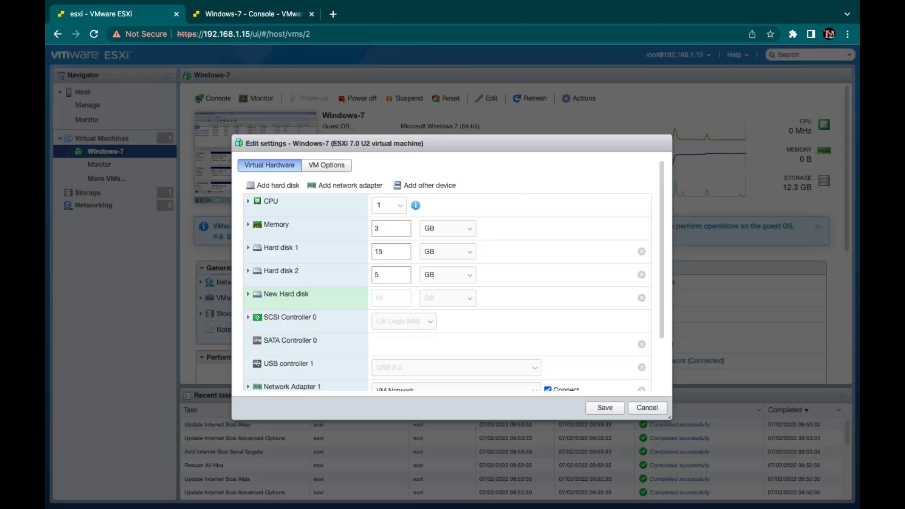
pyautogui.click(605, 407)
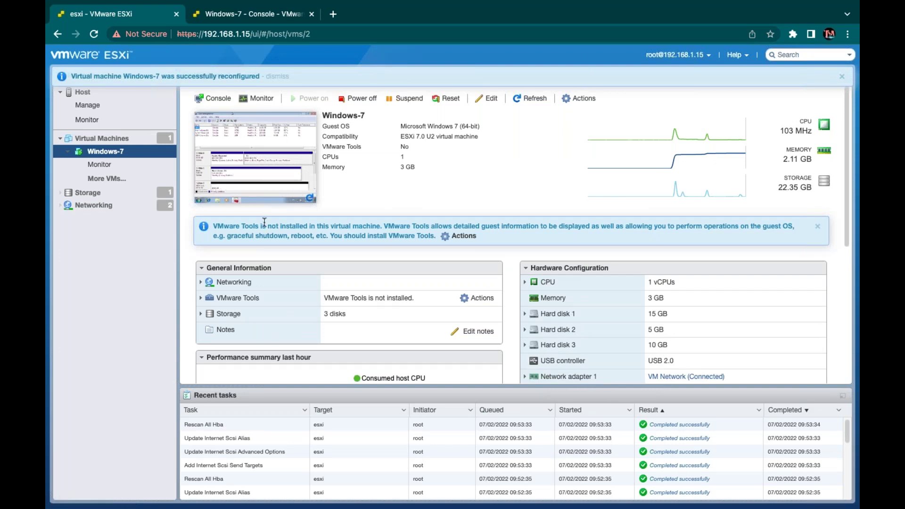
pyautogui.click(252, 16)
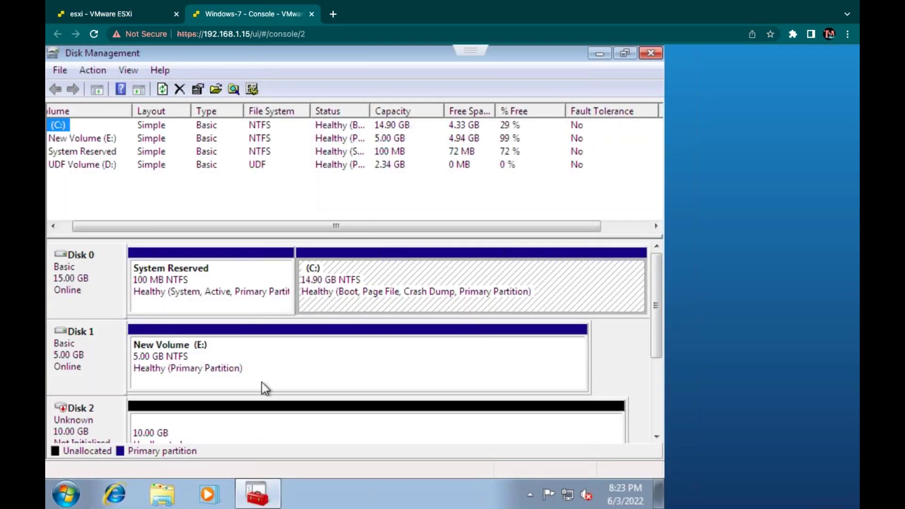
# Initialize the 10 GB Disk 2 in Disk Management, then minimize it and close the Windows-7 console
pyautogui.rightClick(58, 426)
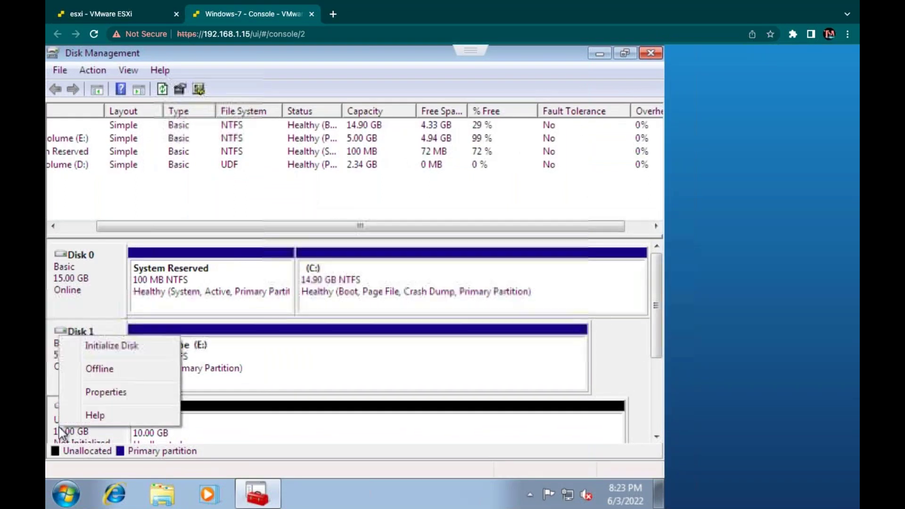
pyautogui.click(126, 344)
pyautogui.click(423, 363)
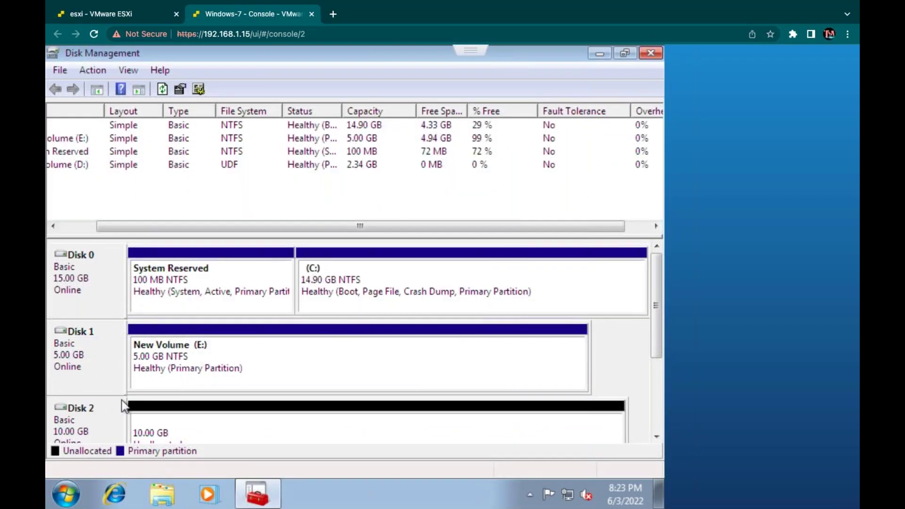
pyautogui.rightClick(73, 416)
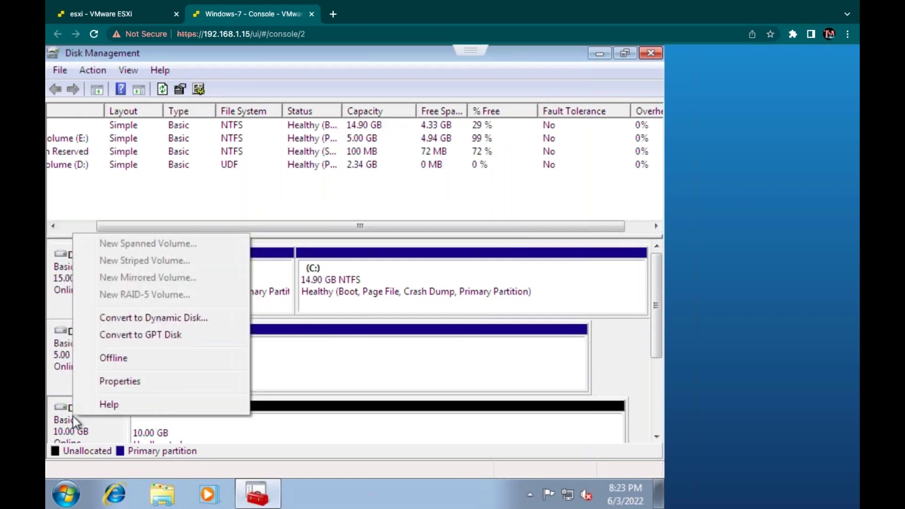
pyautogui.click(304, 429)
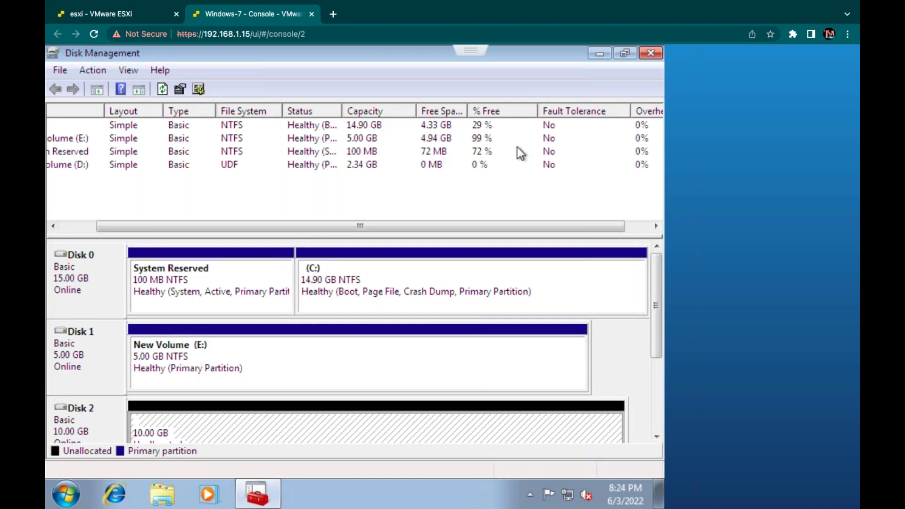
pyautogui.click(598, 54)
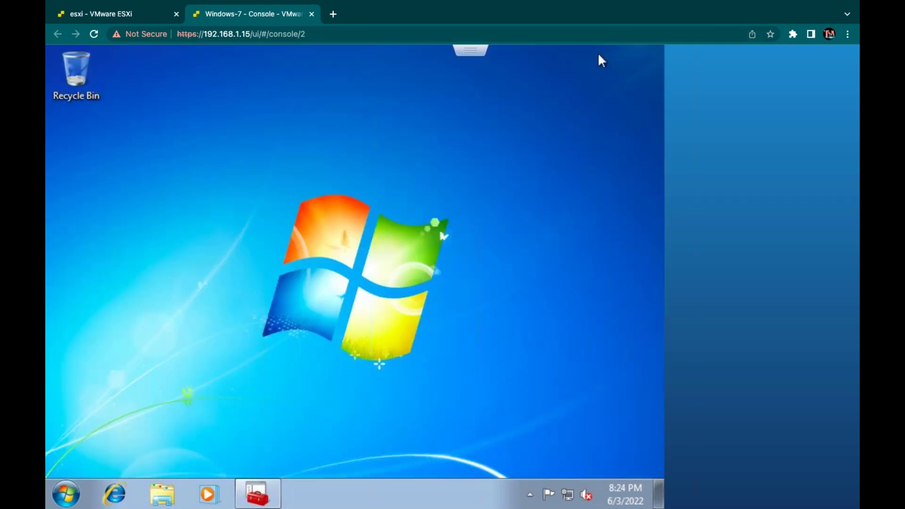
pyautogui.click(312, 14)
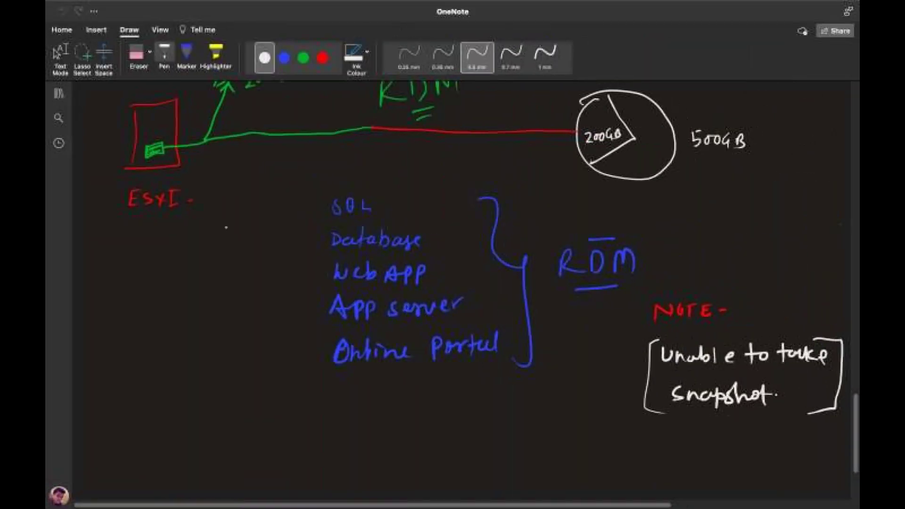
# Go to the Storage Management page in VMware Weekend batch and add a blank Untitled Page below it
pyautogui.scroll(10, 226, 227)
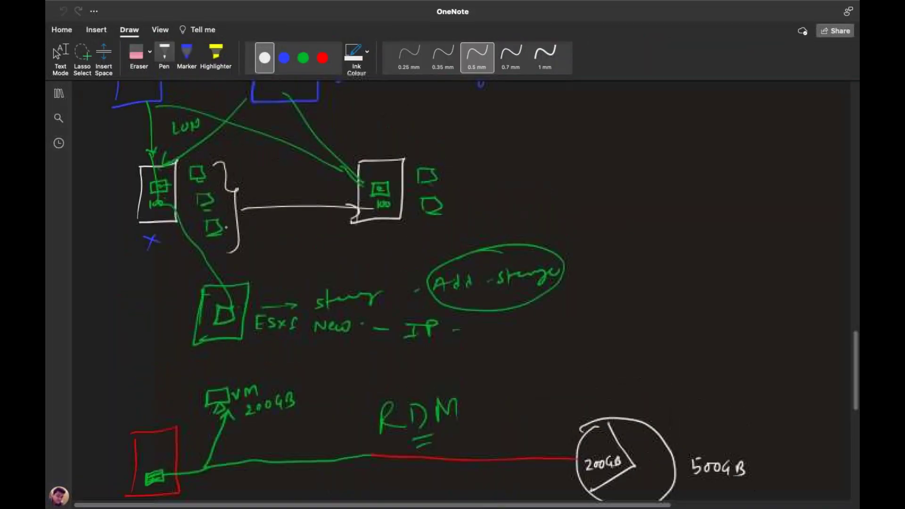
pyautogui.click(59, 93)
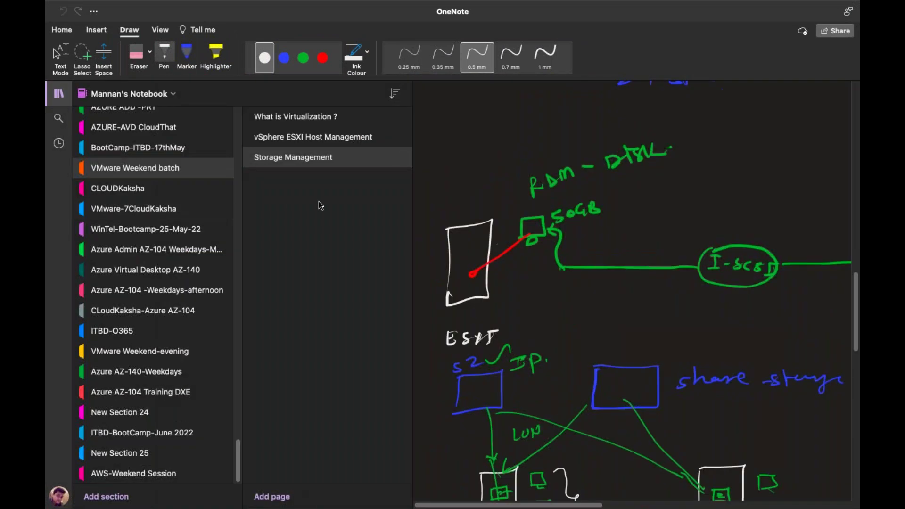
pyautogui.click(336, 137)
pyautogui.scroll(15, 631, 282)
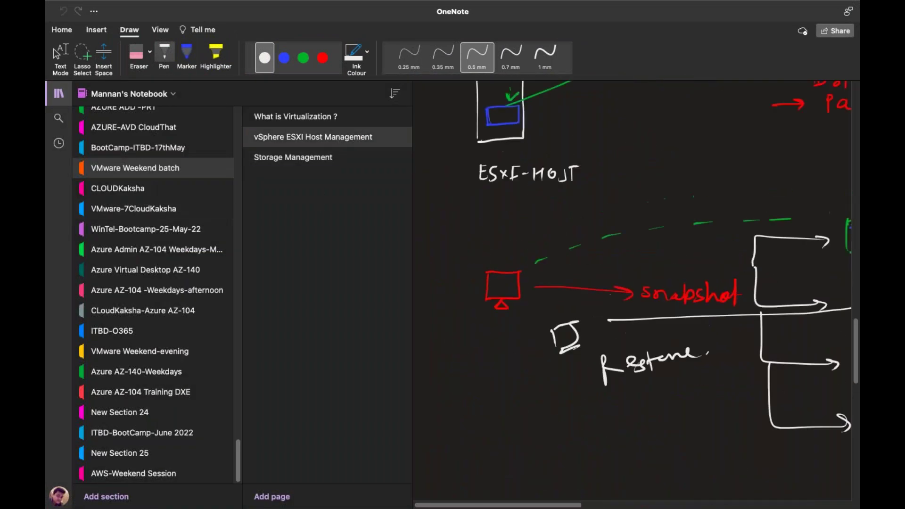
pyautogui.scroll(3, 631, 283)
pyautogui.scroll(-9, 632, 283)
pyautogui.scroll(-5, 631, 282)
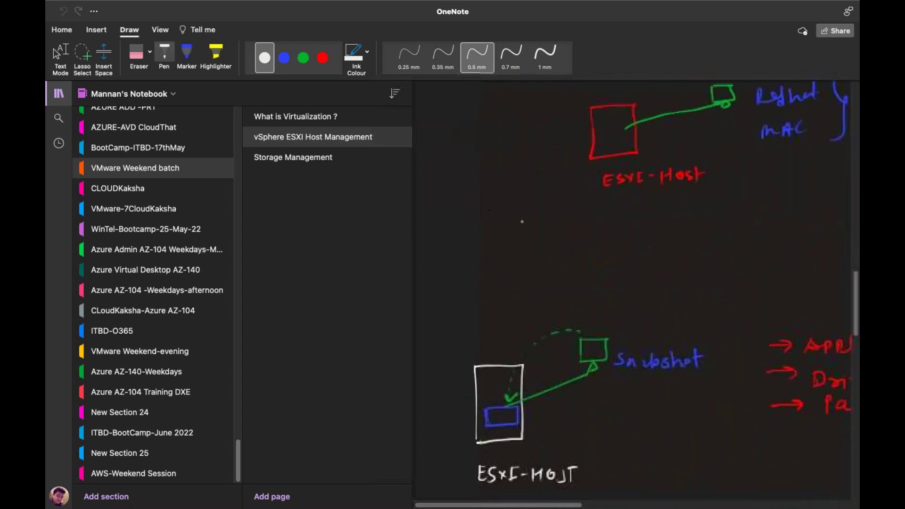
pyautogui.click(302, 157)
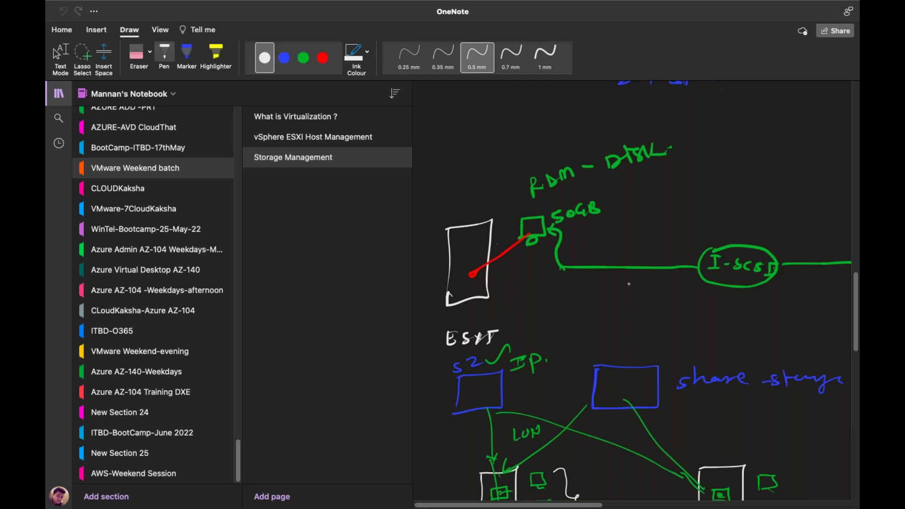
pyautogui.click(280, 496)
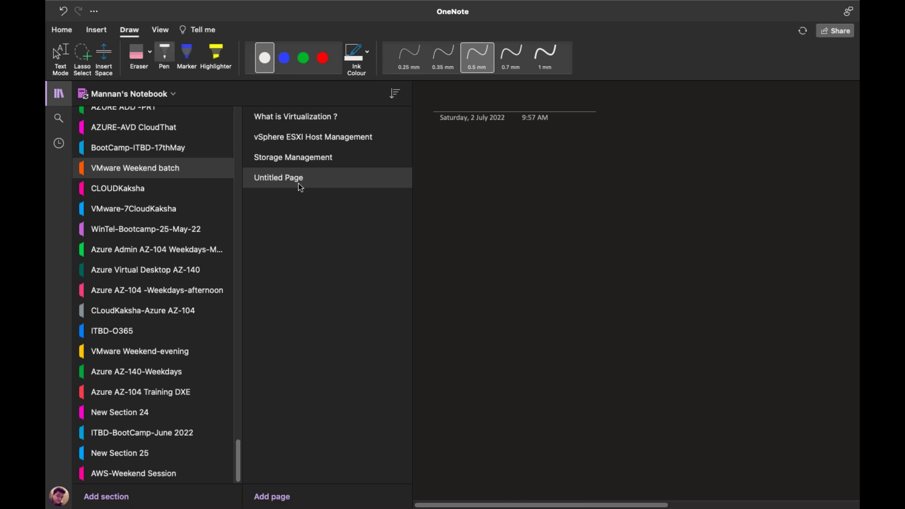
pyautogui.rightClick(298, 183)
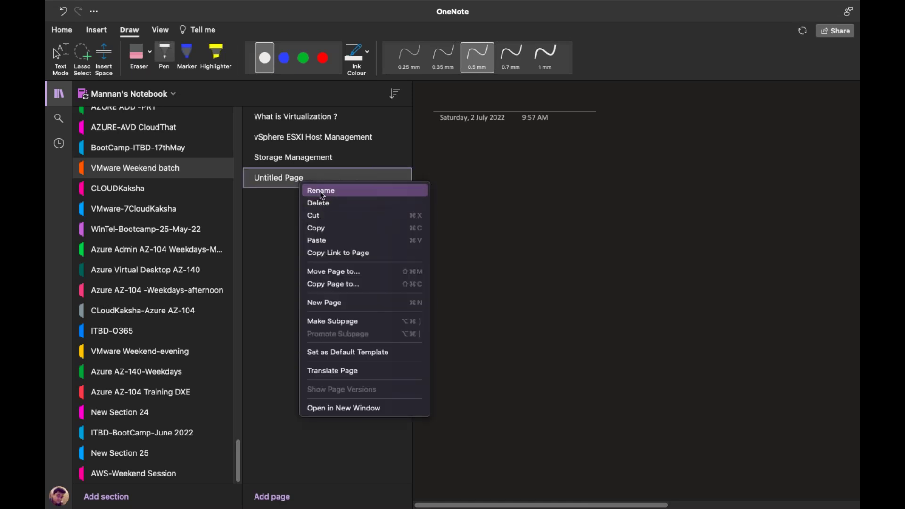
# Type the new page's title as 'VMware vSpshre'
pyautogui.click(320, 191)
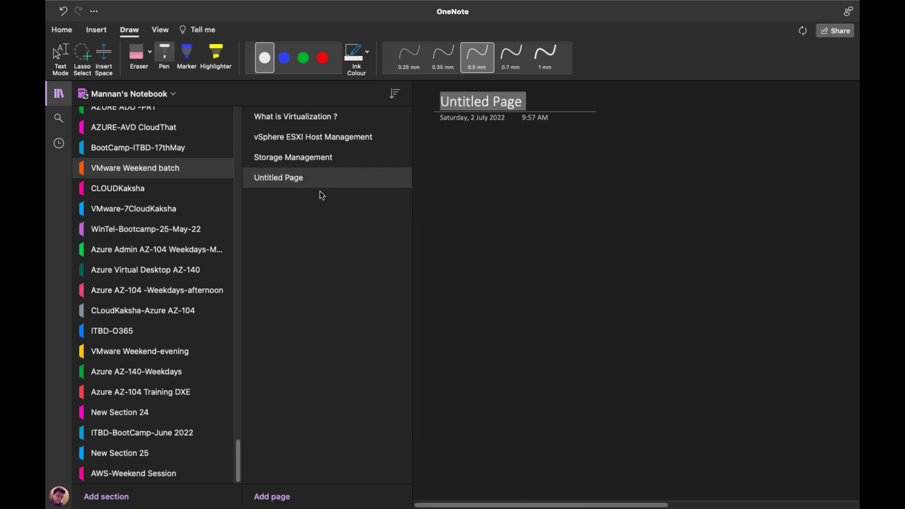
pyautogui.write('VMware')
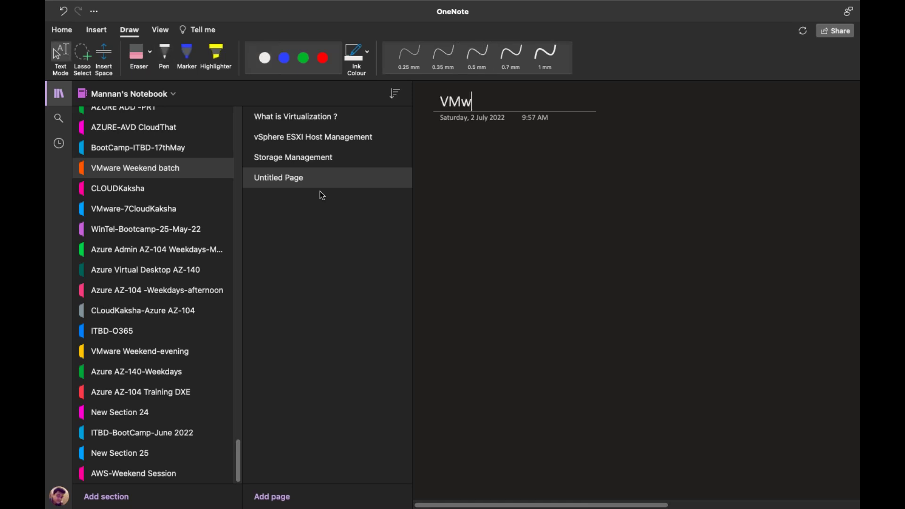
pyautogui.press('BackSpace')
pyautogui.press('BackSpace')
pyautogui.press('BackSpace')
pyautogui.press('BackSpace')
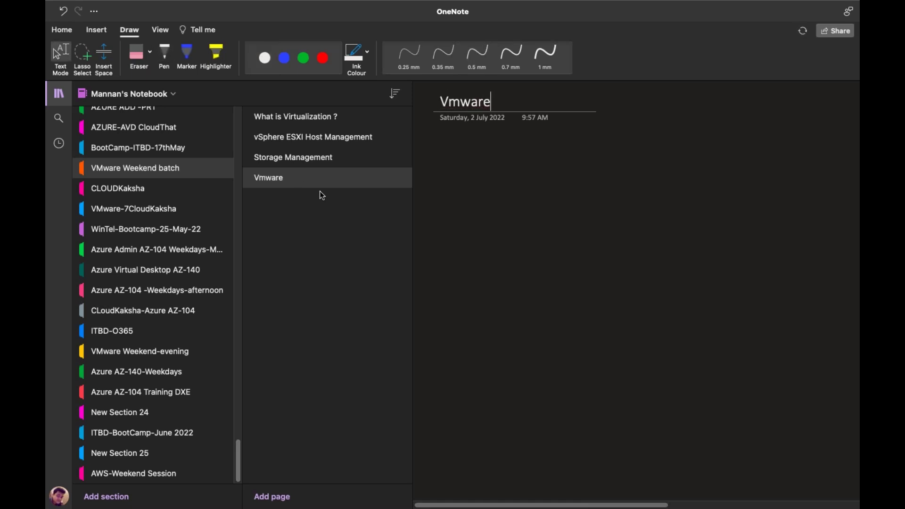
pyautogui.press('BackSpace')
pyautogui.press('BackSpace')
pyautogui.press('BackSpace')
pyautogui.write('VMware ')
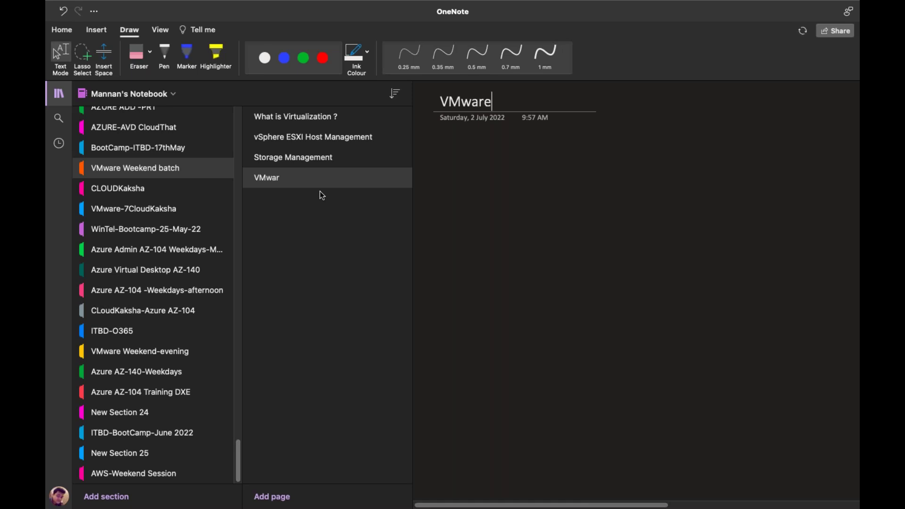
pyautogui.write('vSpshre')
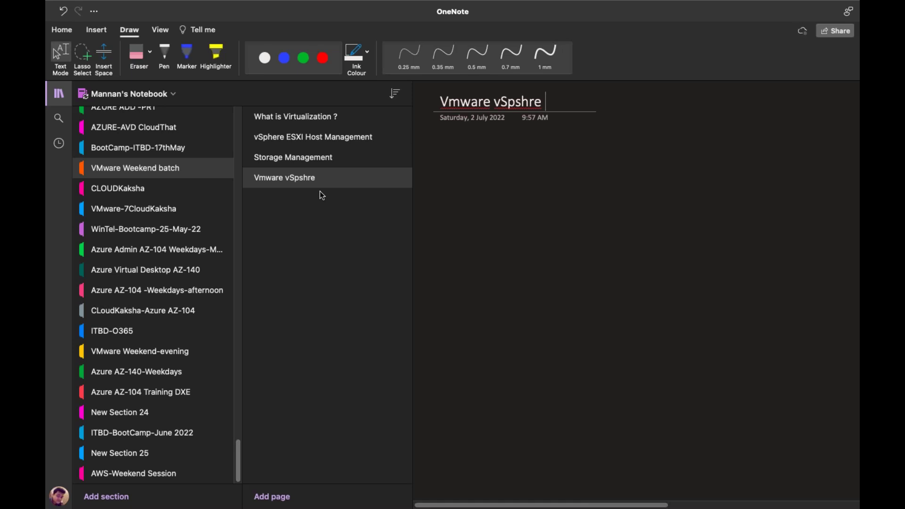
# Correct the title's capitalization and spelling and append 'Networking' so it reads 'VMware vSphere Networking'
pyautogui.click(458, 105)
pyautogui.press('BackSpace')
pyautogui.write('M')
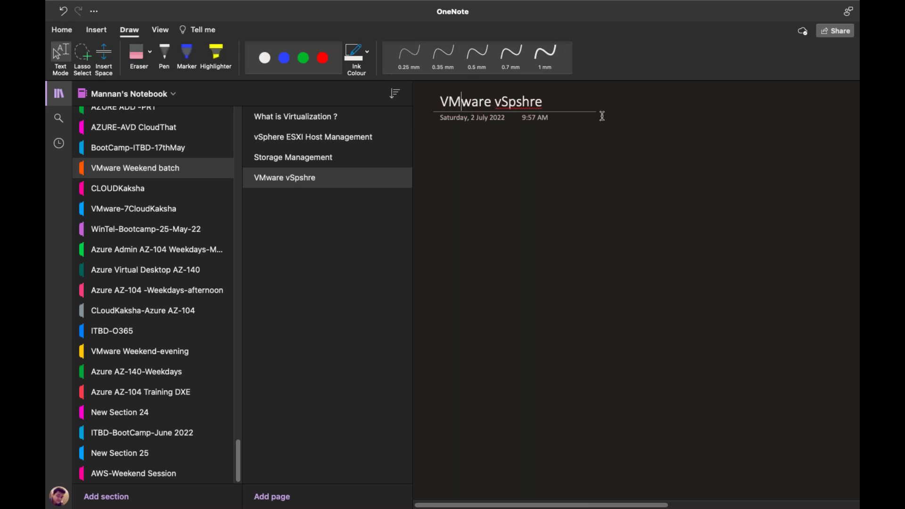
pyautogui.click(552, 97)
pyautogui.write('Netw')
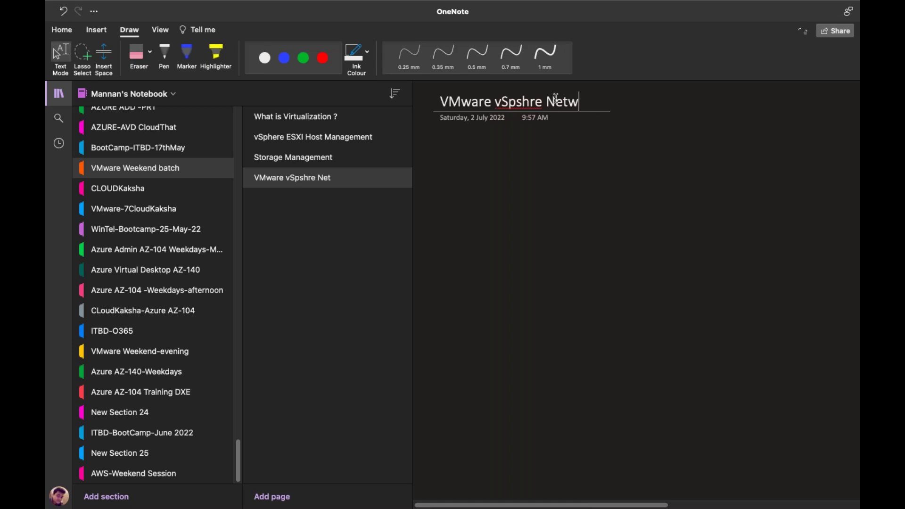
pyautogui.write('orking')
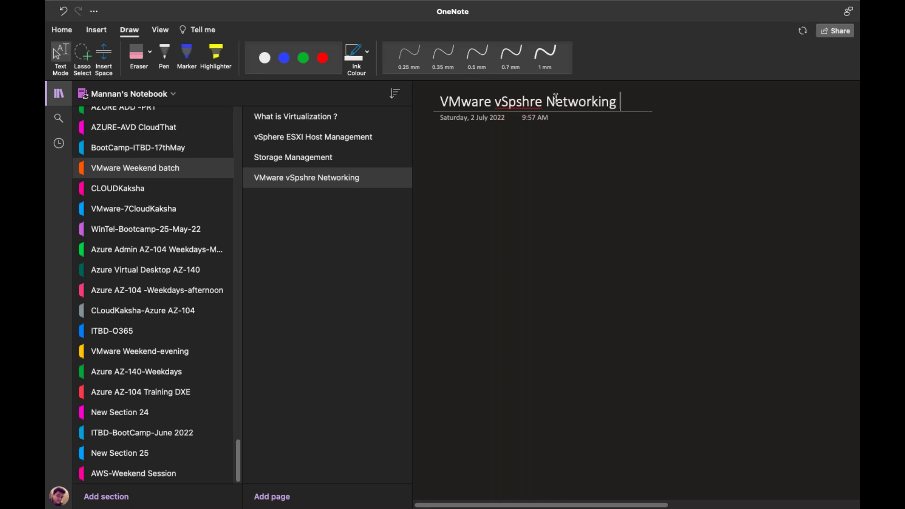
pyautogui.click(563, 132)
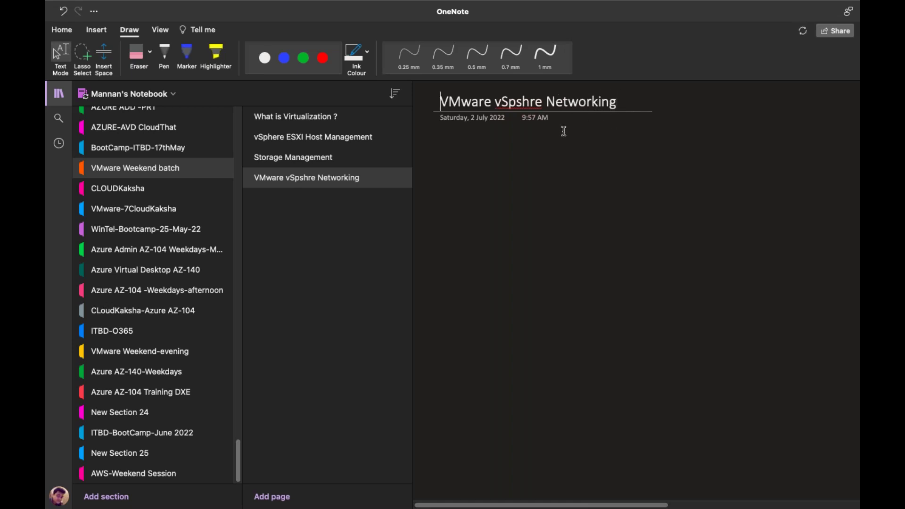
pyautogui.click(525, 101)
pyautogui.press('BackSpace')
pyautogui.press('Right')
pyautogui.write('e')
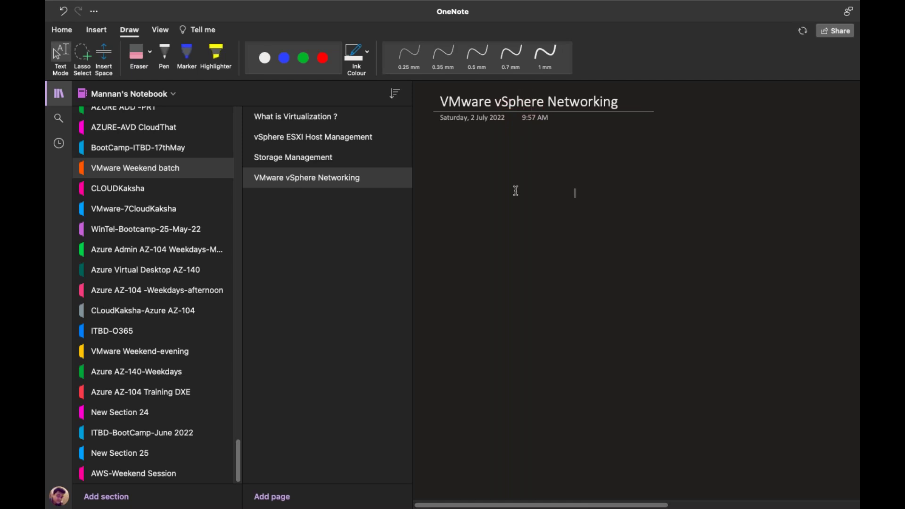
pyautogui.click(305, 160)
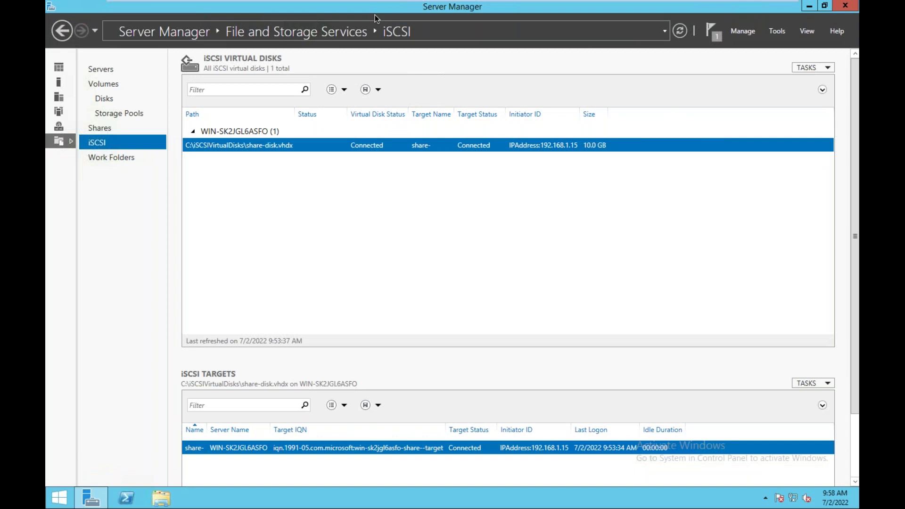
# Close Server Manager and delete the Share folder from New Volume (E:) in File Explorer
pyautogui.click(846, 6)
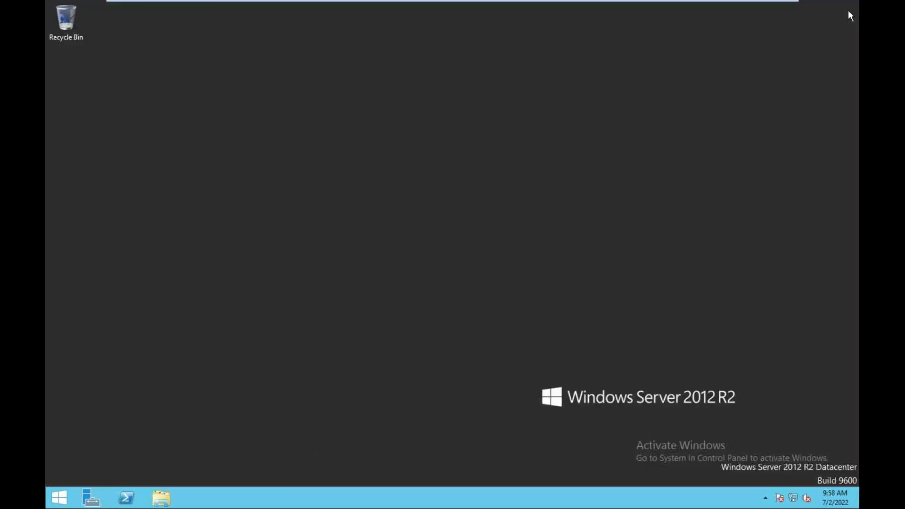
pyautogui.click(161, 497)
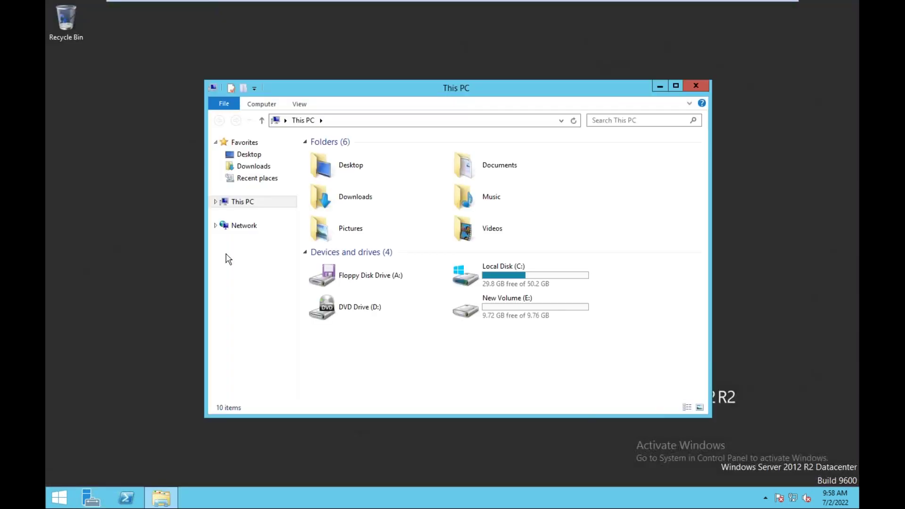
pyautogui.doubleClick(524, 316)
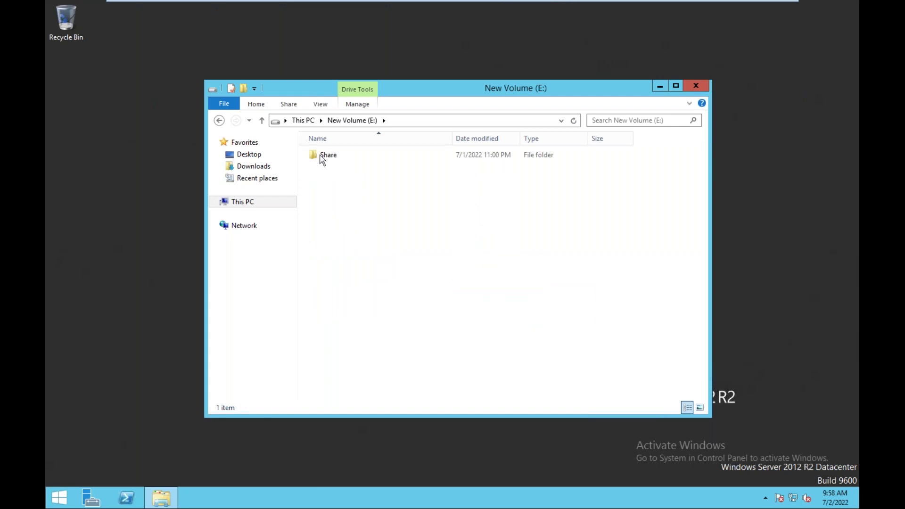
pyautogui.rightClick(328, 158)
pyautogui.click(357, 295)
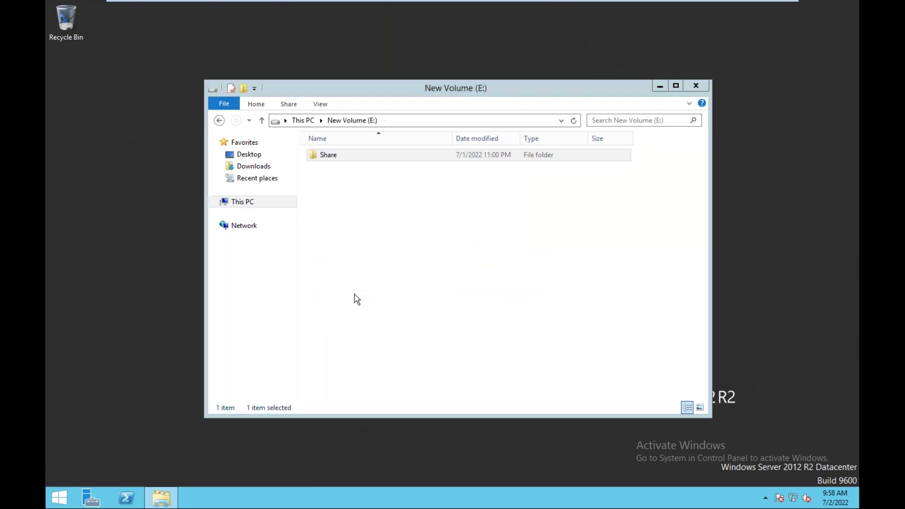
pyautogui.click(242, 202)
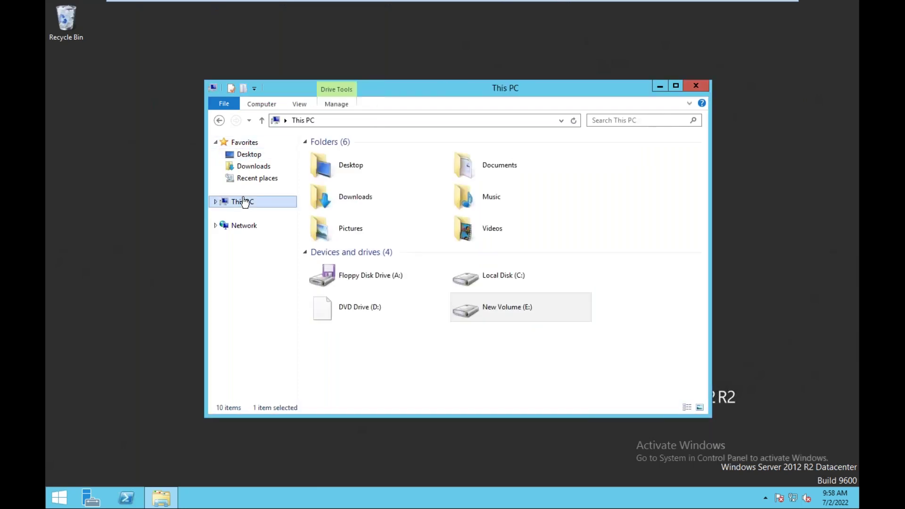
pyautogui.click(461, 322)
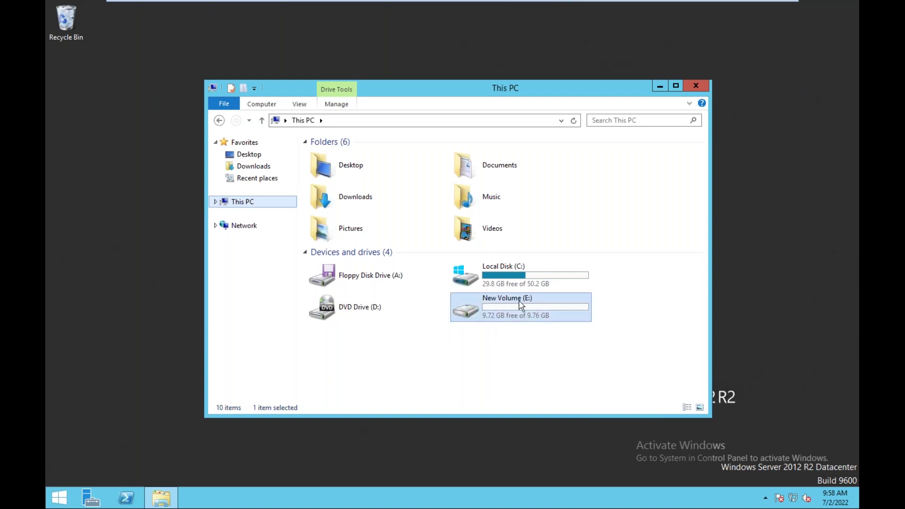
pyautogui.doubleClick(519, 307)
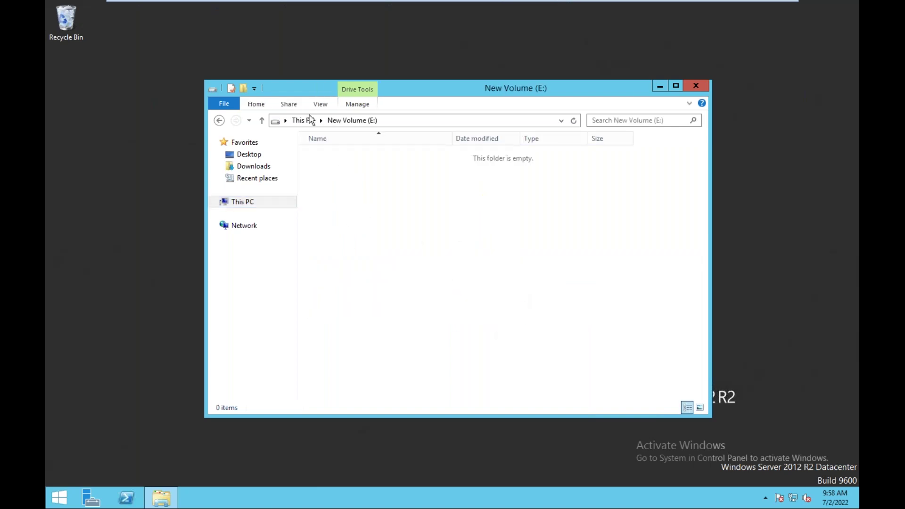
pyautogui.click(286, 105)
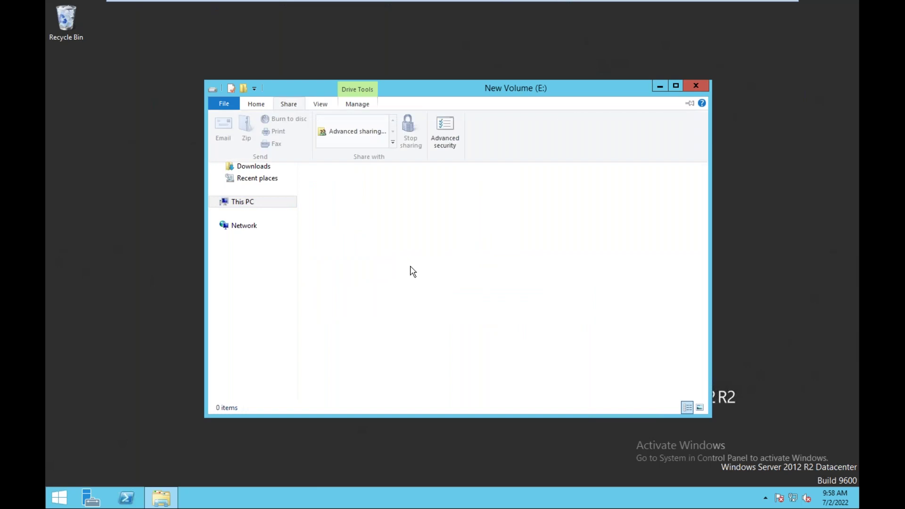
# Create a new folder named NFS on the E: drive
pyautogui.click(289, 106)
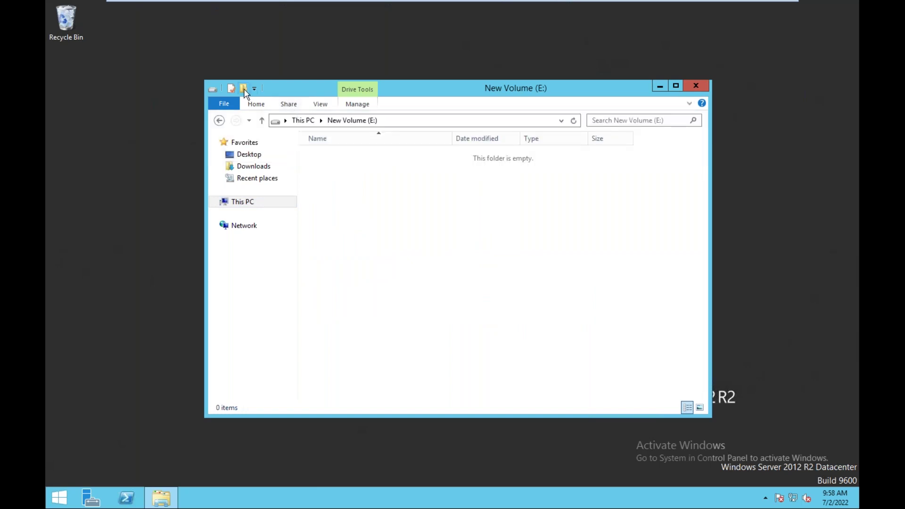
pyautogui.click(244, 90)
pyautogui.write('NFS')
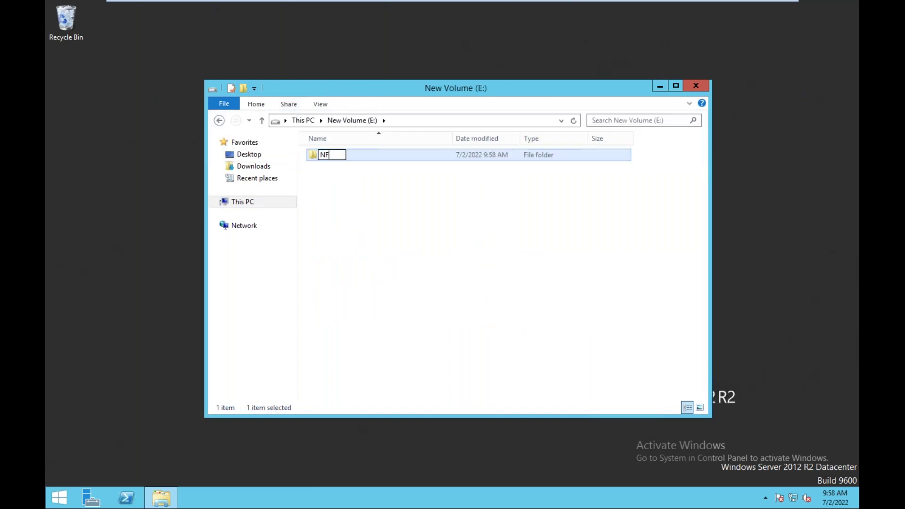
pyautogui.click(422, 278)
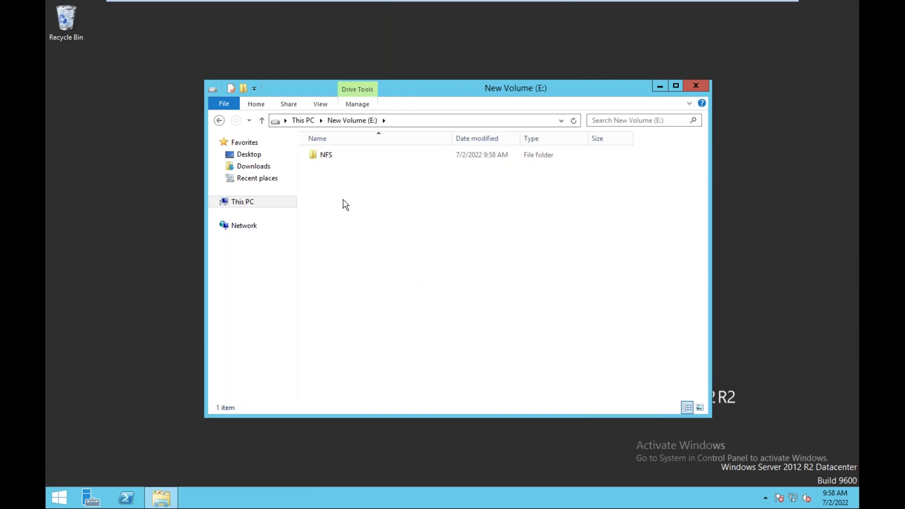
# Open the NFS folder's properties, then bring up Server Manager
pyautogui.click(325, 161)
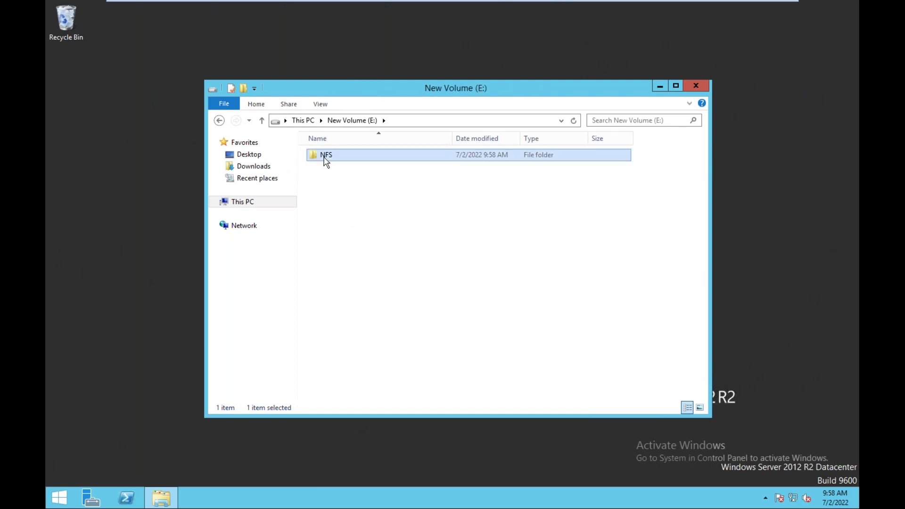
pyautogui.rightClick(325, 161)
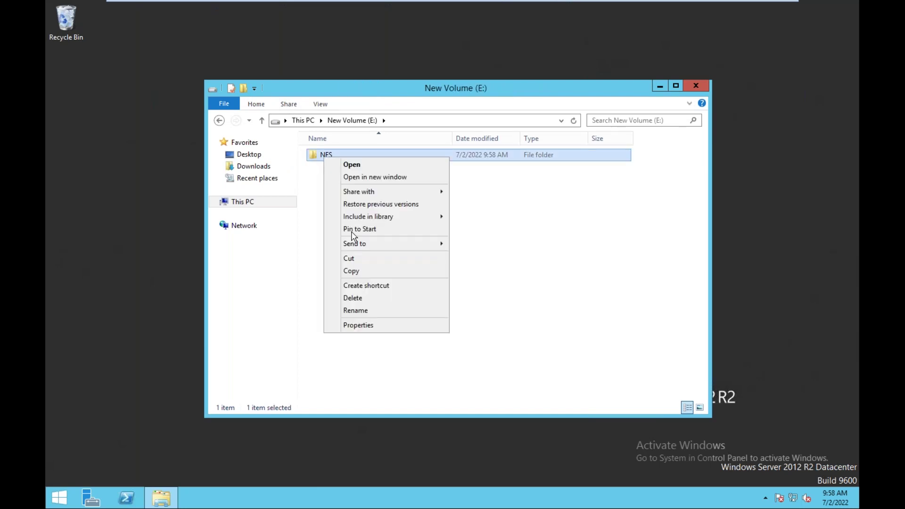
pyautogui.click(362, 326)
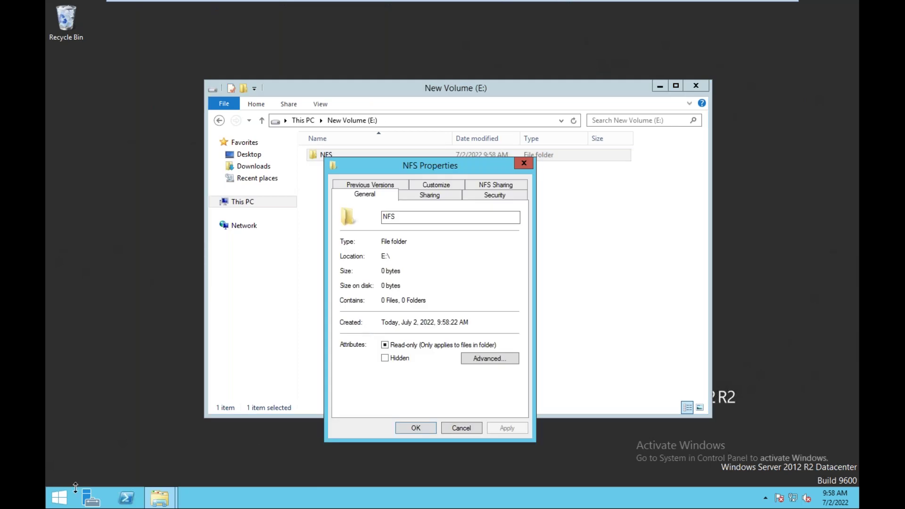
pyautogui.click(90, 498)
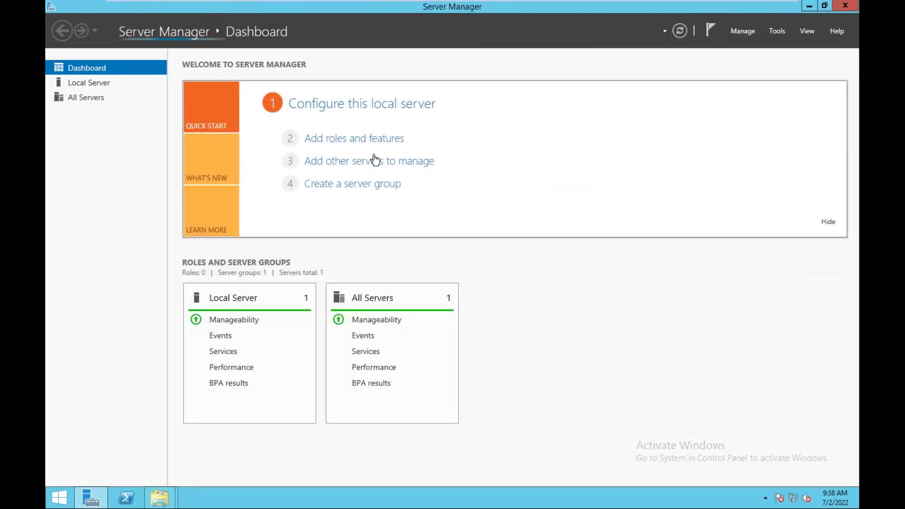
# Launch the Add Roles and Features wizard and advance to the Server Roles page
pyautogui.click(371, 138)
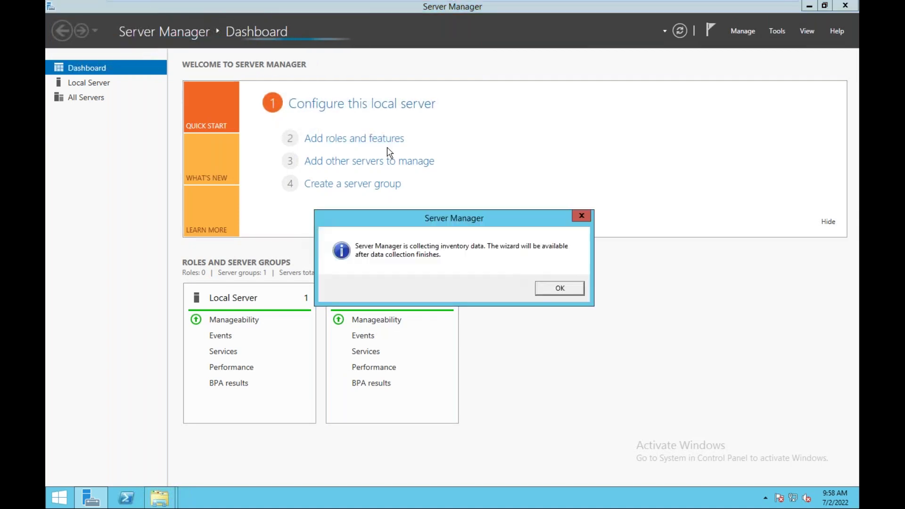
pyautogui.click(561, 289)
pyautogui.click(347, 141)
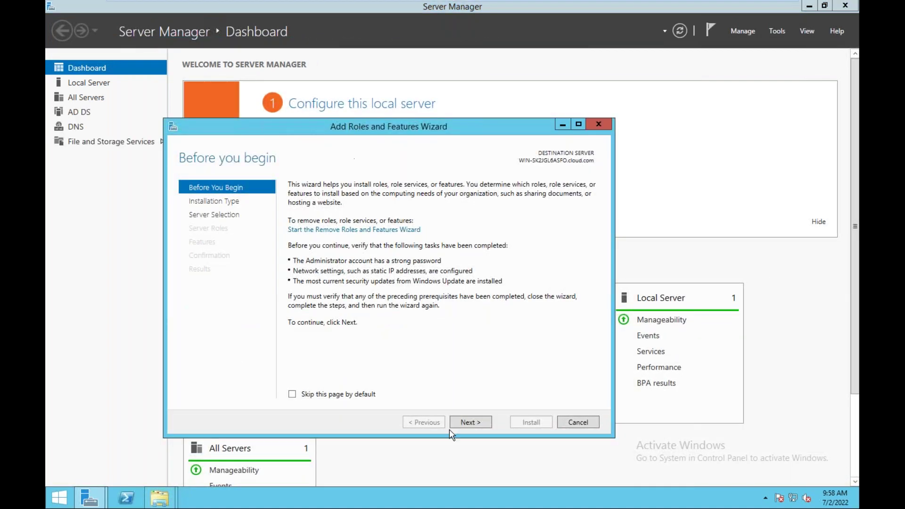
pyautogui.click(472, 424)
pyautogui.click(471, 422)
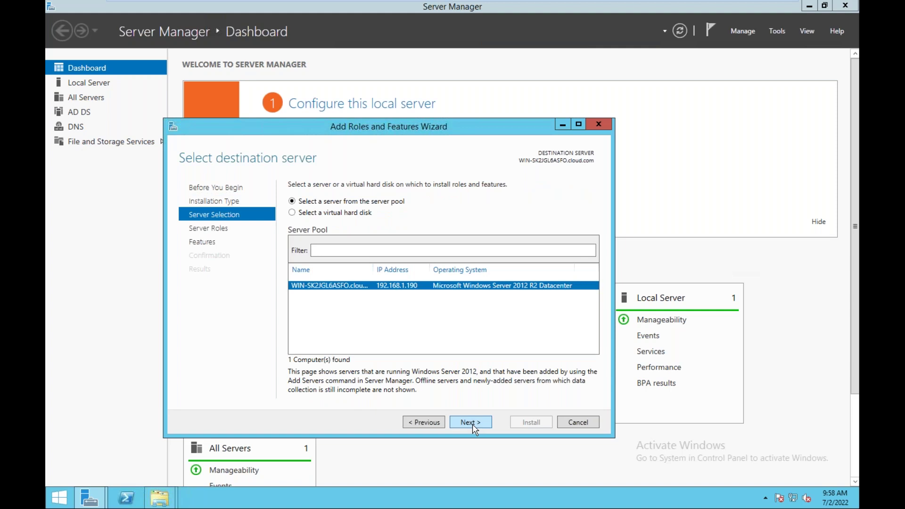
pyautogui.click(471, 422)
# Expand File and Storage Services and File and iSCSI Services to reveal the installed Server for NFS
pyautogui.click(466, 393)
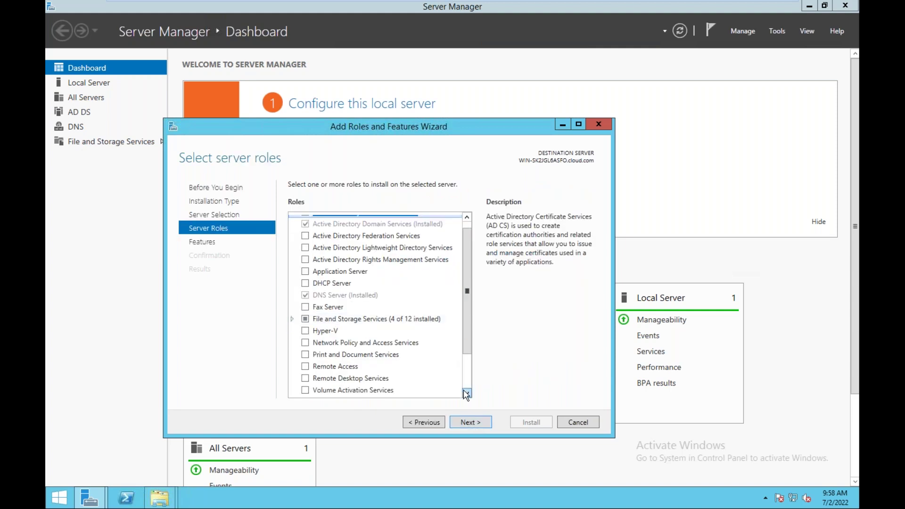
pyautogui.click(292, 310)
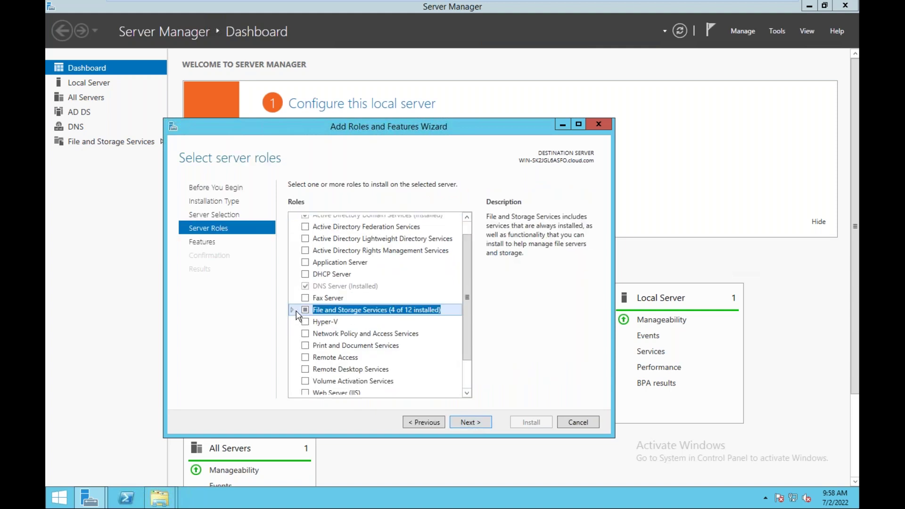
pyautogui.click(291, 310)
pyautogui.scroll(-2, 342, 340)
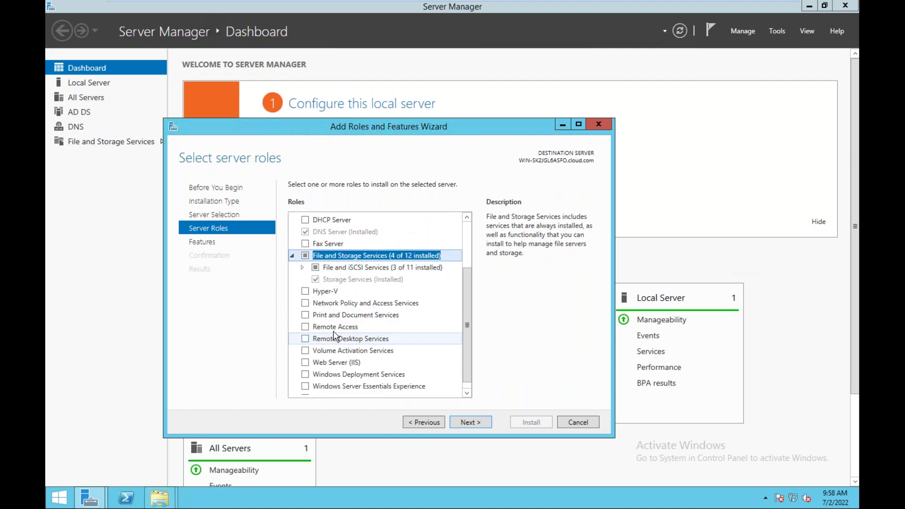
pyautogui.click(304, 270)
pyautogui.click(302, 267)
pyautogui.scroll(-2, 372, 338)
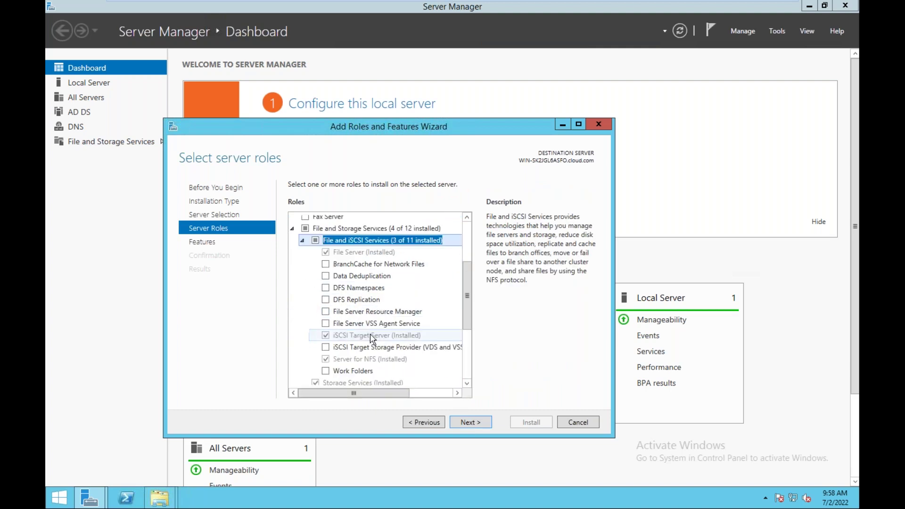
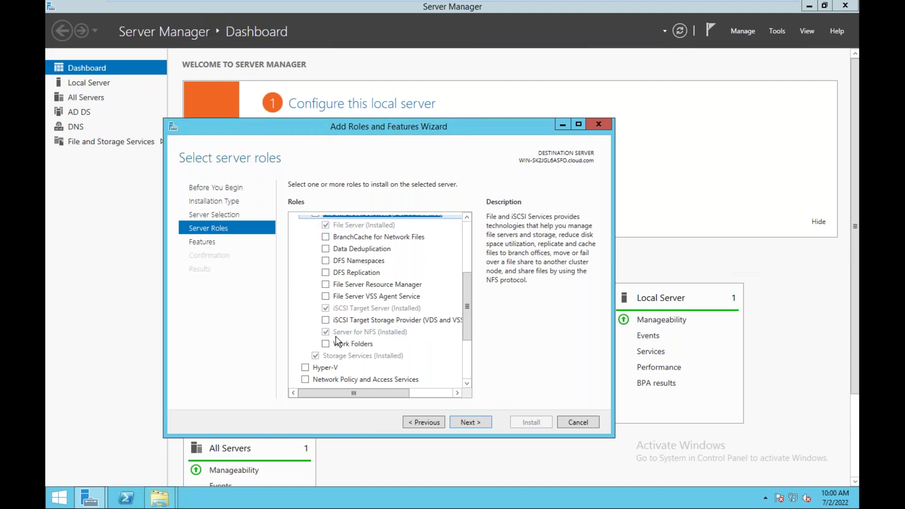
# Close the Add Roles and Features wizard now that Server for NFS is confirmed installed
pyautogui.click(598, 126)
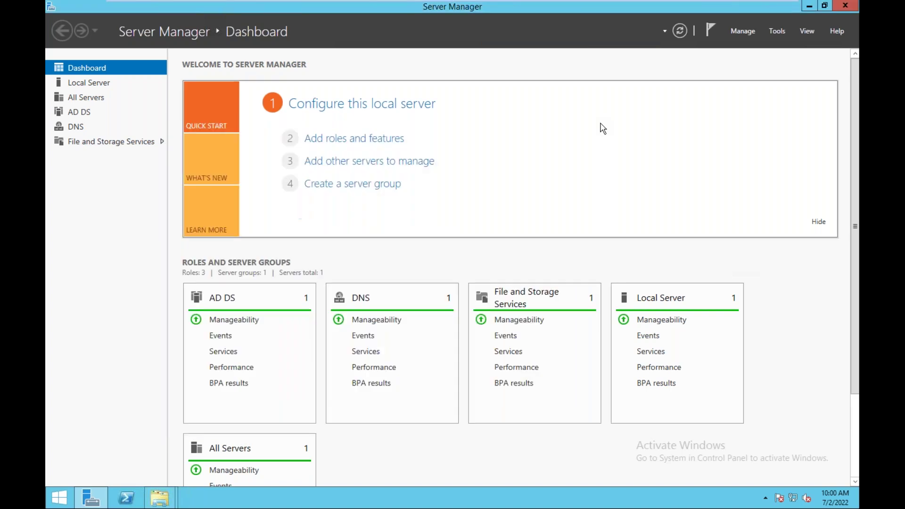
# Bring the NFS folder's Properties window forward and close Server Manager
pyautogui.moveTo(162, 499)
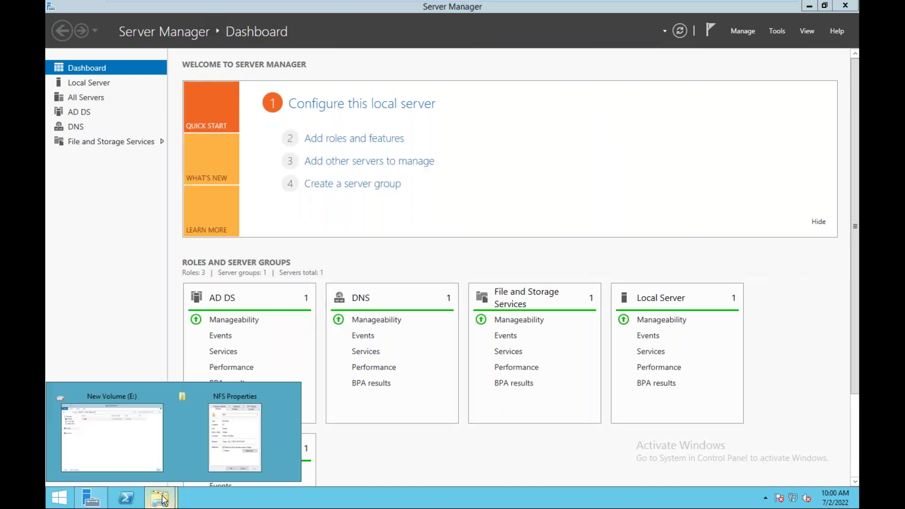
pyautogui.click(237, 432)
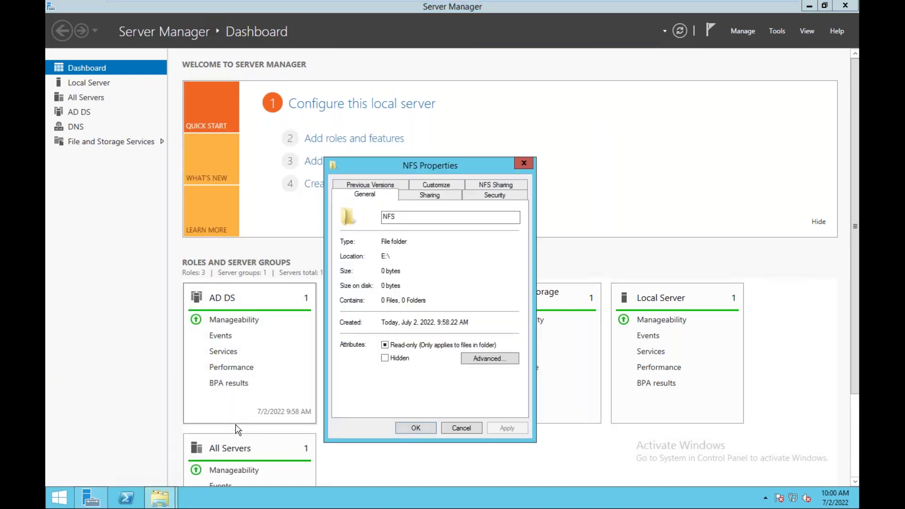
pyautogui.click(845, 7)
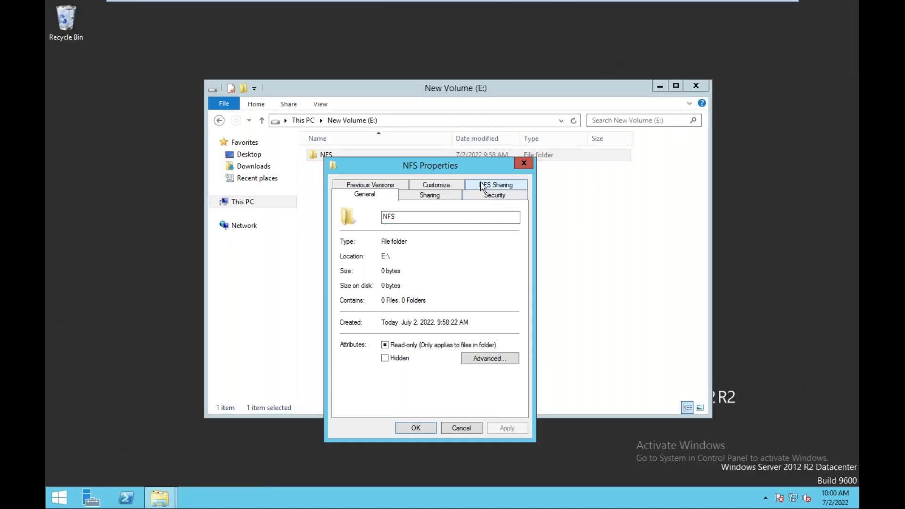
# Enable NFS sharing for E:\NFS and open its share permissions with the access type list shown
pyautogui.click(494, 185)
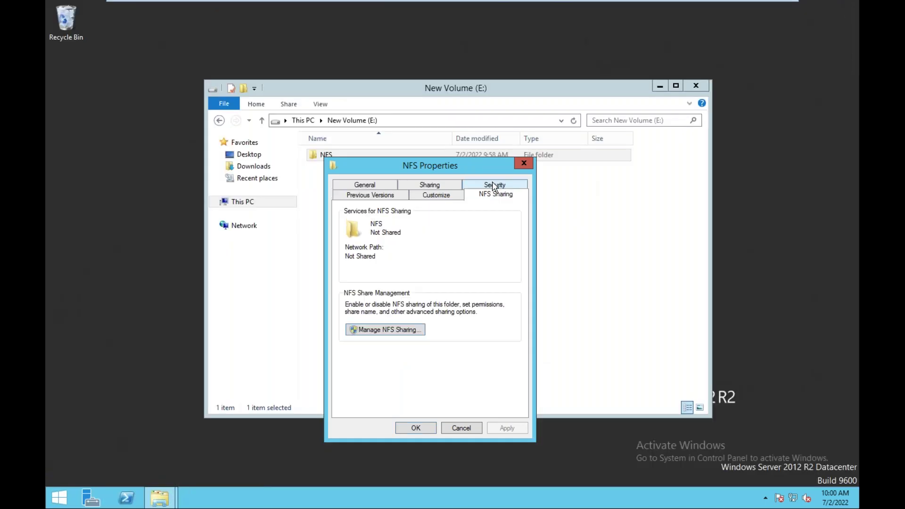
pyautogui.click(389, 331)
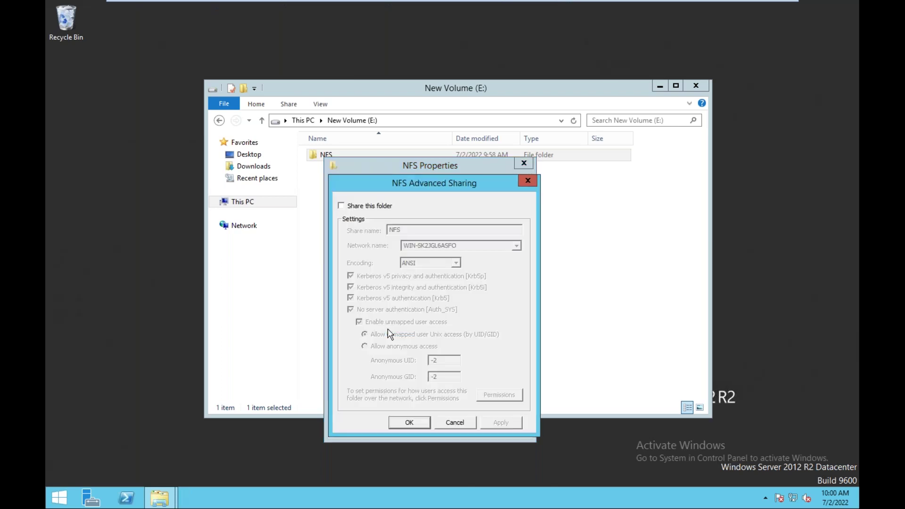
pyautogui.click(353, 214)
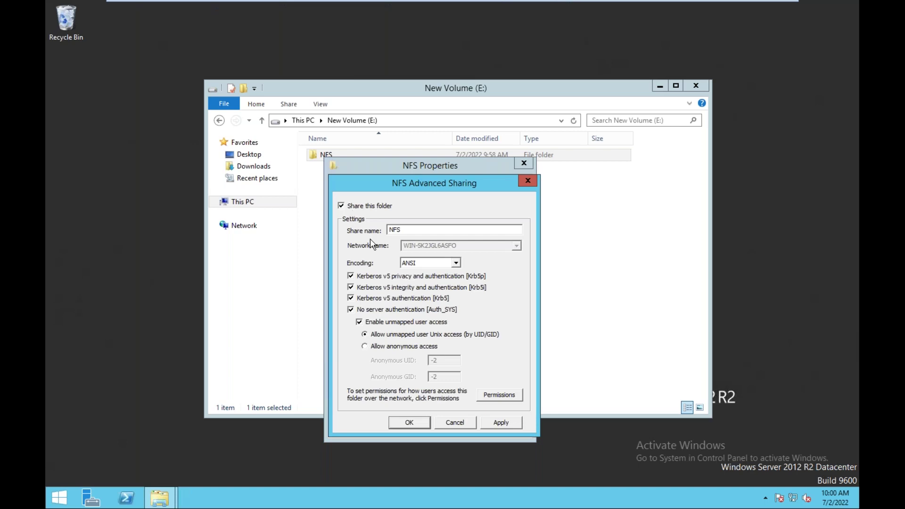
pyautogui.click(500, 396)
pyautogui.click(507, 371)
# Set Read-Write access with root allowed, add client 192.168.1.190, and accept the permission warning
pyautogui.click(466, 395)
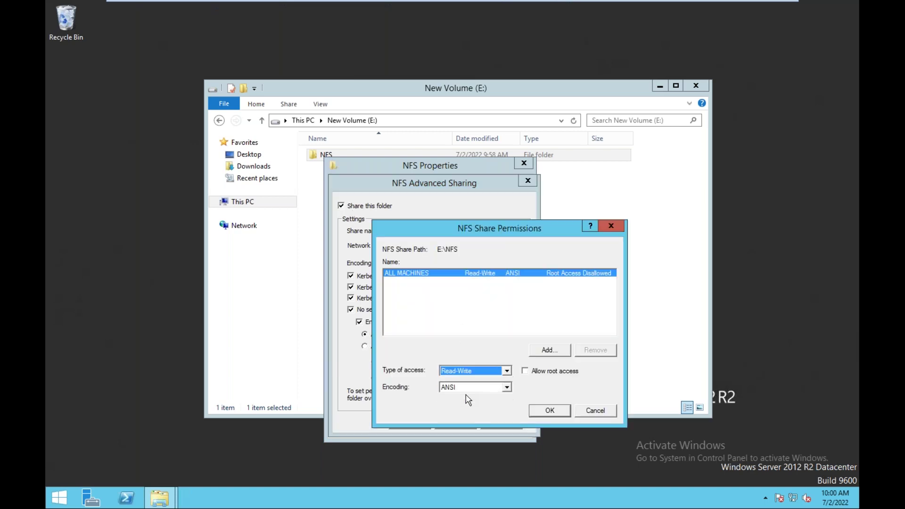
pyautogui.click(524, 370)
pyautogui.click(554, 351)
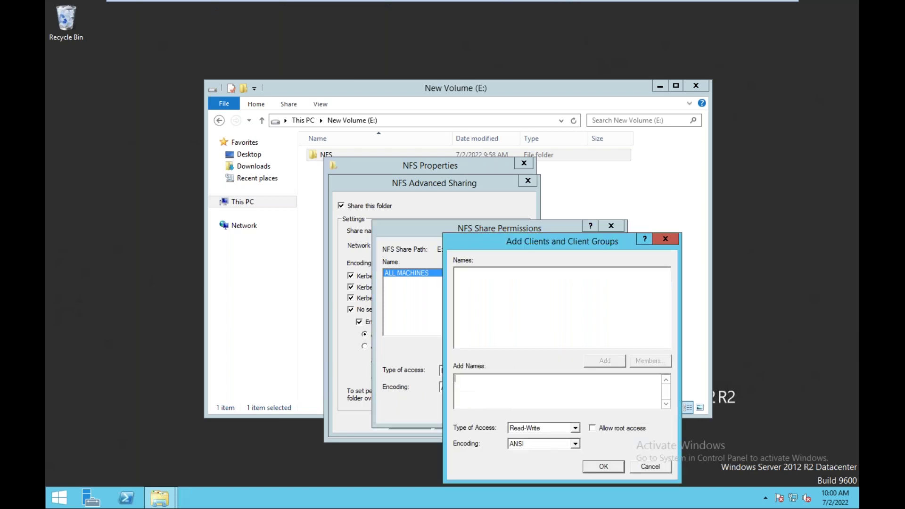
pyautogui.write('192.168.1.190')
pyautogui.click(603, 467)
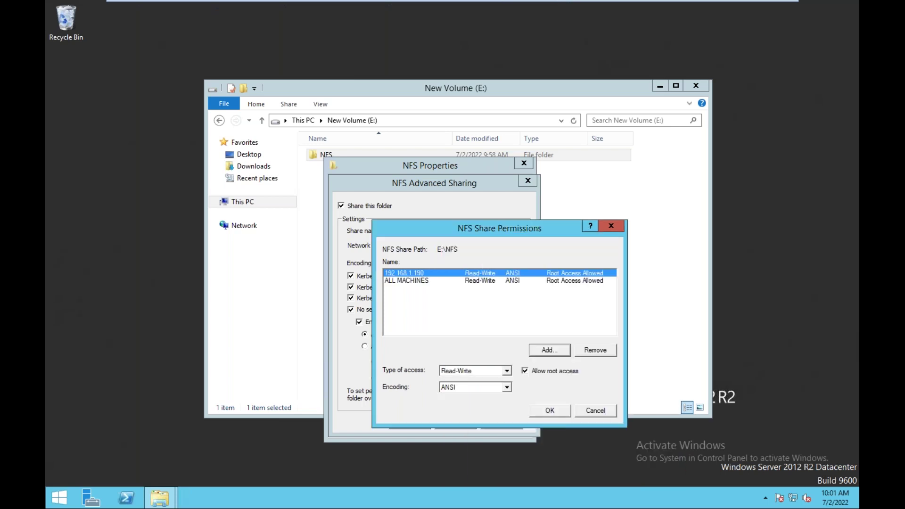
pyautogui.click(549, 411)
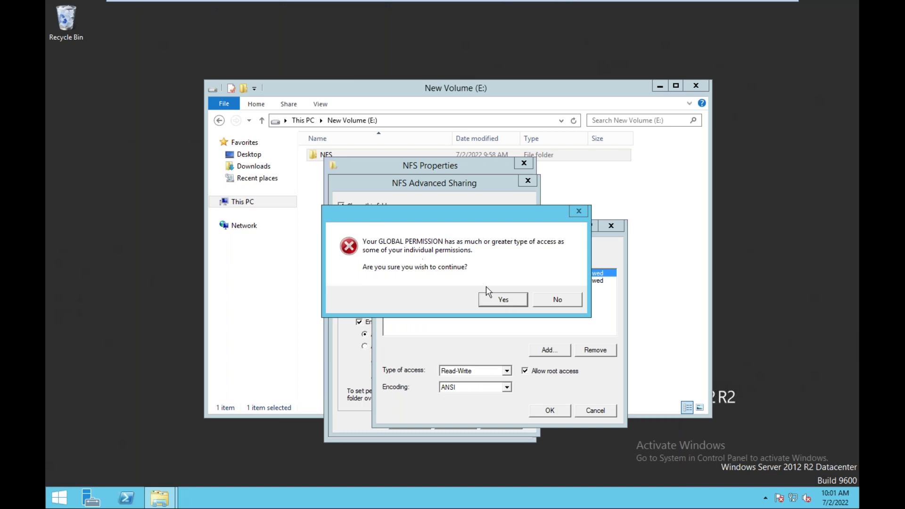
pyautogui.click(500, 299)
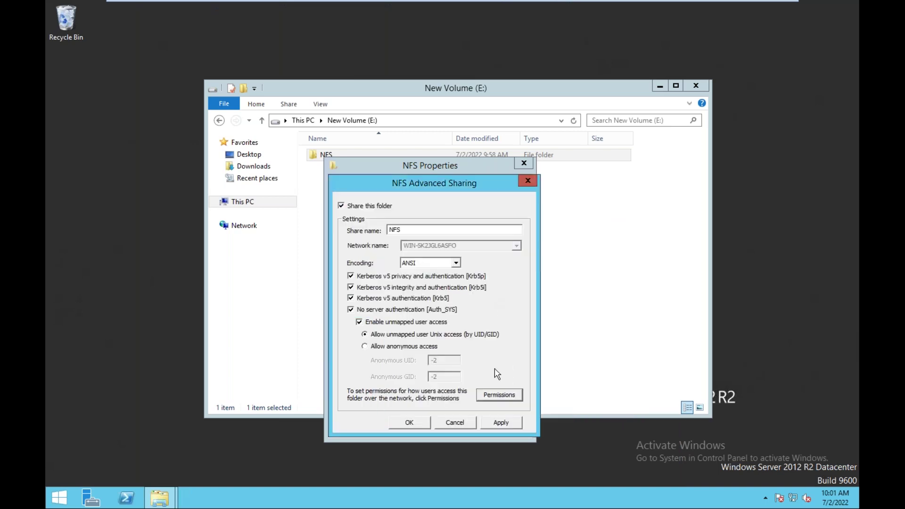
# Apply and confirm the NFS Advanced Sharing settings, then close the NFS folder's properties
pyautogui.click(501, 423)
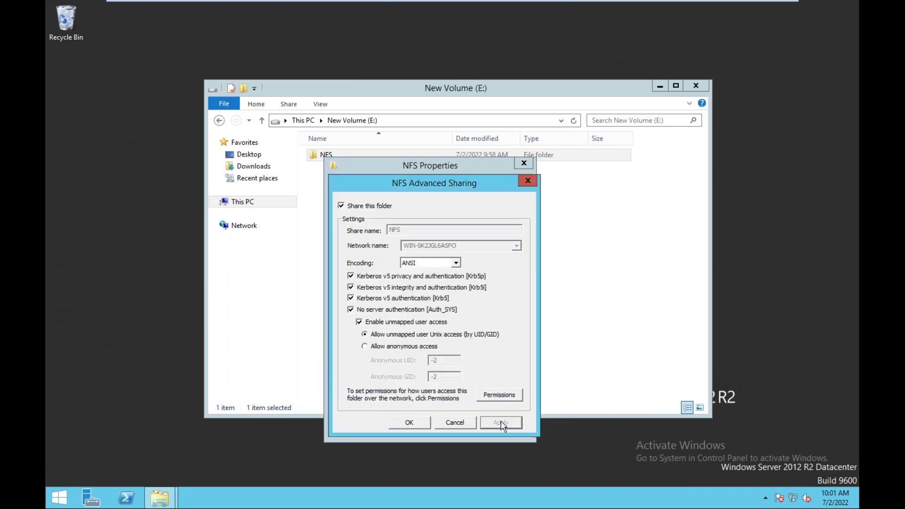
pyautogui.click(413, 424)
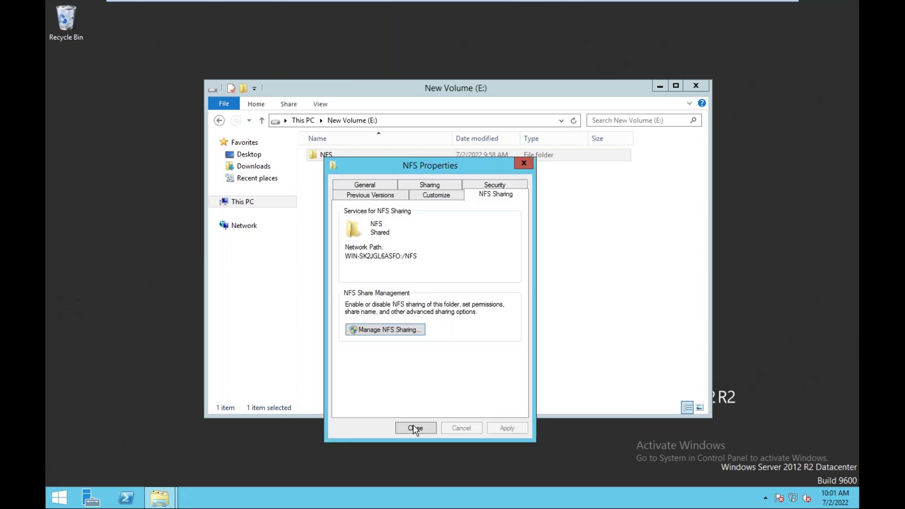
pyautogui.click(412, 426)
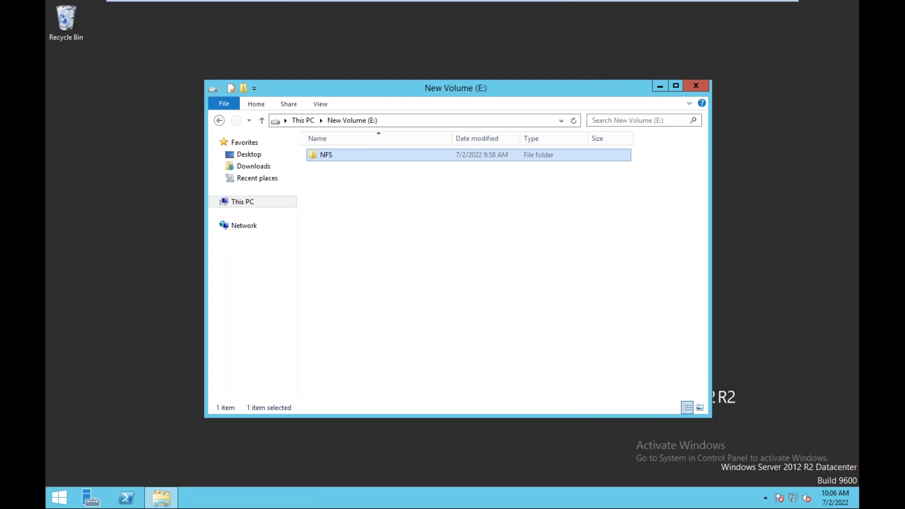
# Reopen the E:\NFS folder's NFS share permissions and select the 192.168.1.190 entry
pyautogui.rightClick(333, 155)
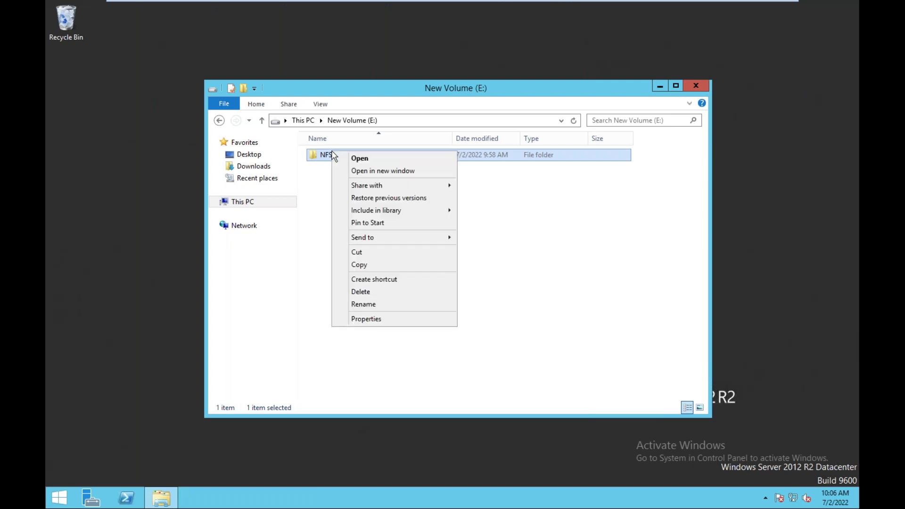
pyautogui.click(378, 324)
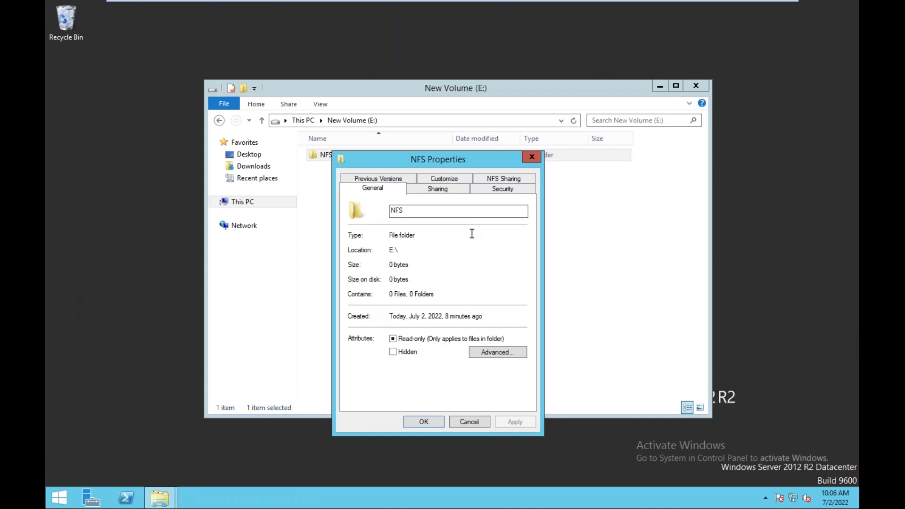
pyautogui.click(504, 179)
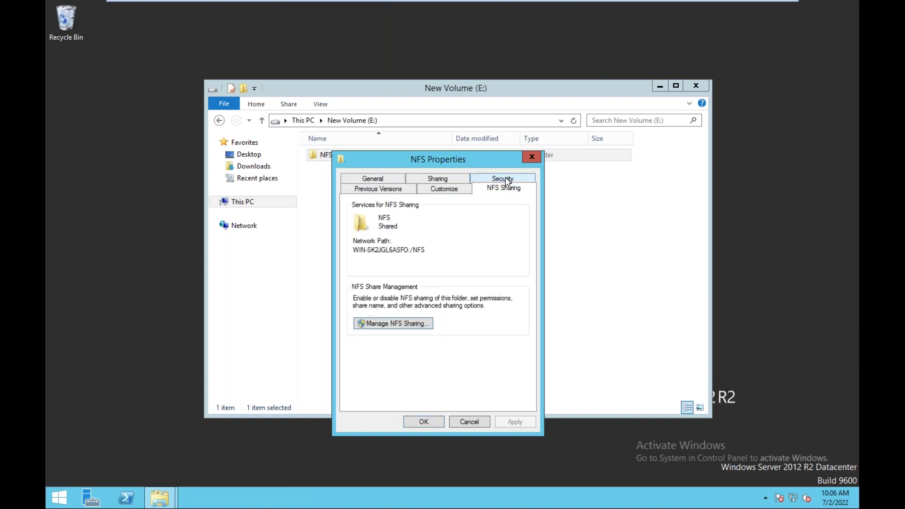
pyautogui.click(391, 324)
pyautogui.click(505, 385)
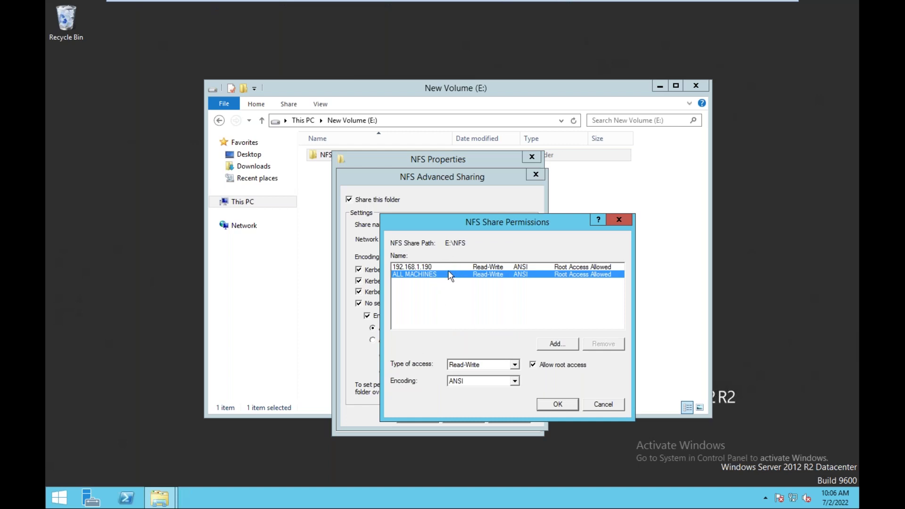
pyautogui.click(425, 267)
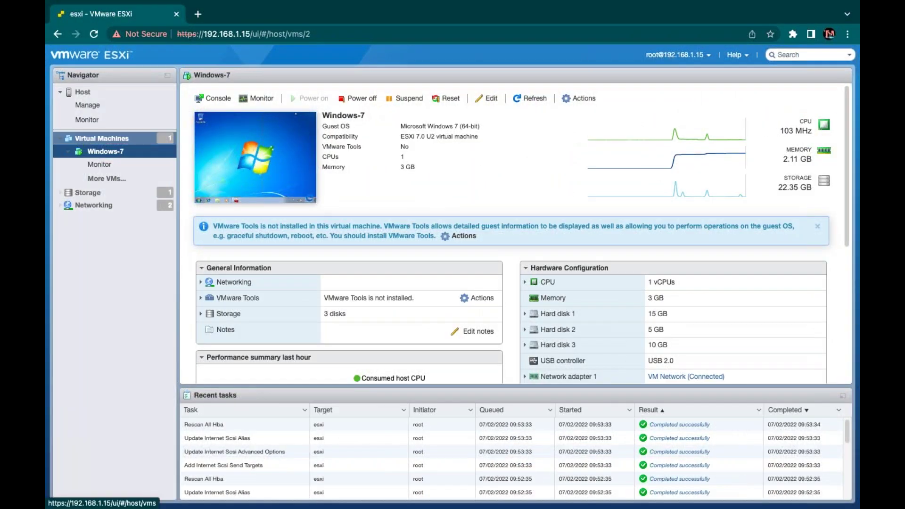
# From Storage, start a new datastore using the Mount NFS datastore option
pyautogui.click(88, 194)
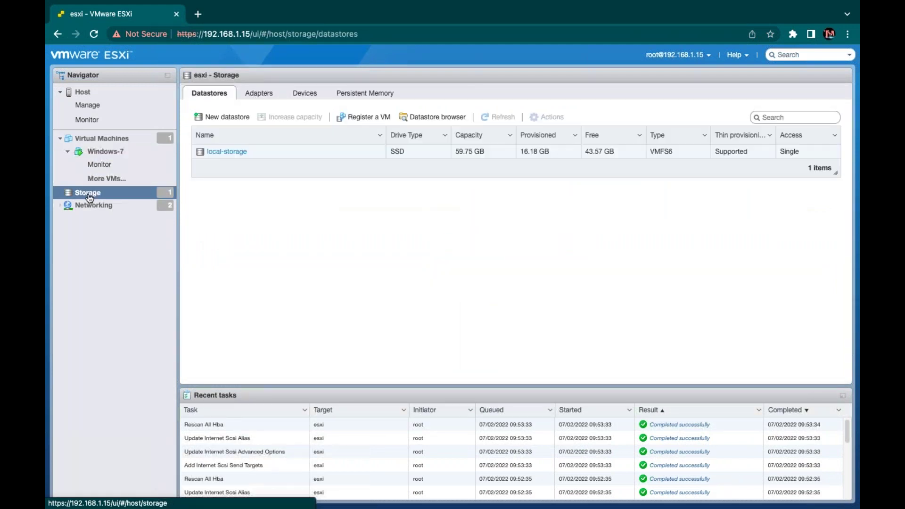
pyautogui.click(232, 116)
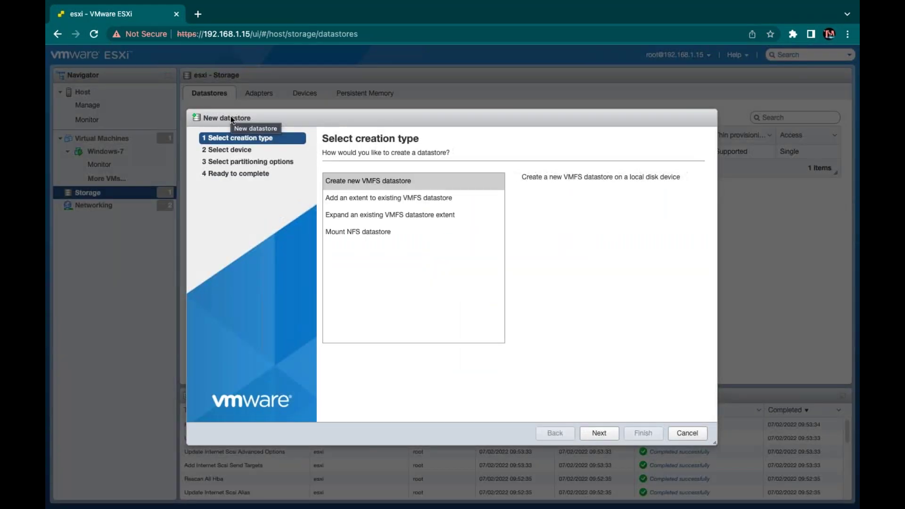
pyautogui.click(375, 233)
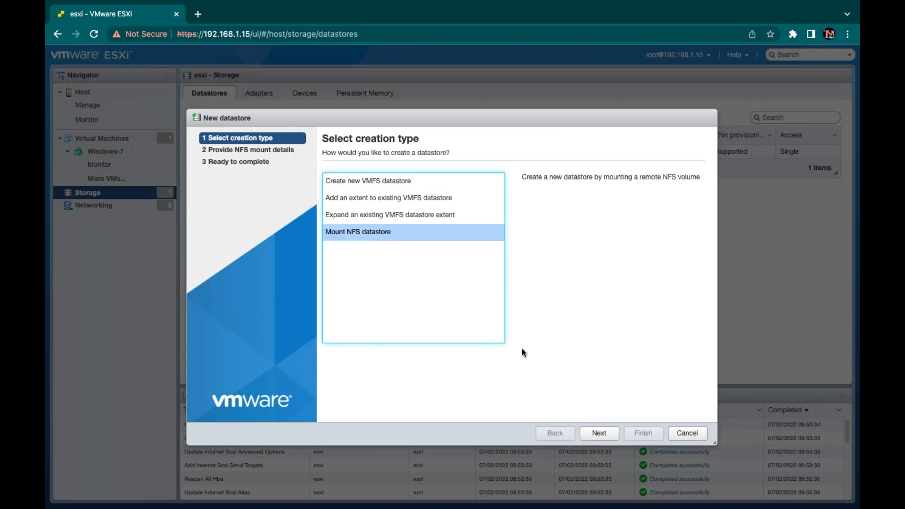
pyautogui.click(600, 433)
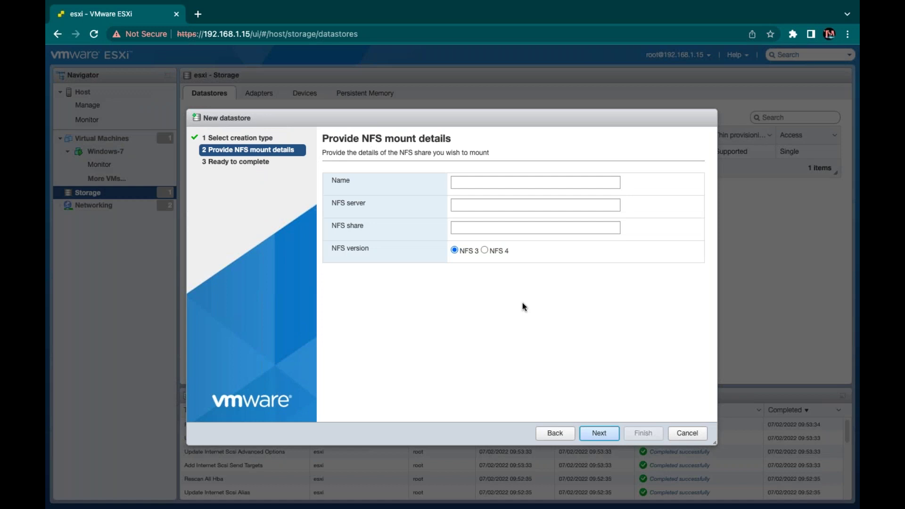
# Enter name NFS-Share, NFS server 192.168.1.190 and share path E:\NFS
pyautogui.click(476, 184)
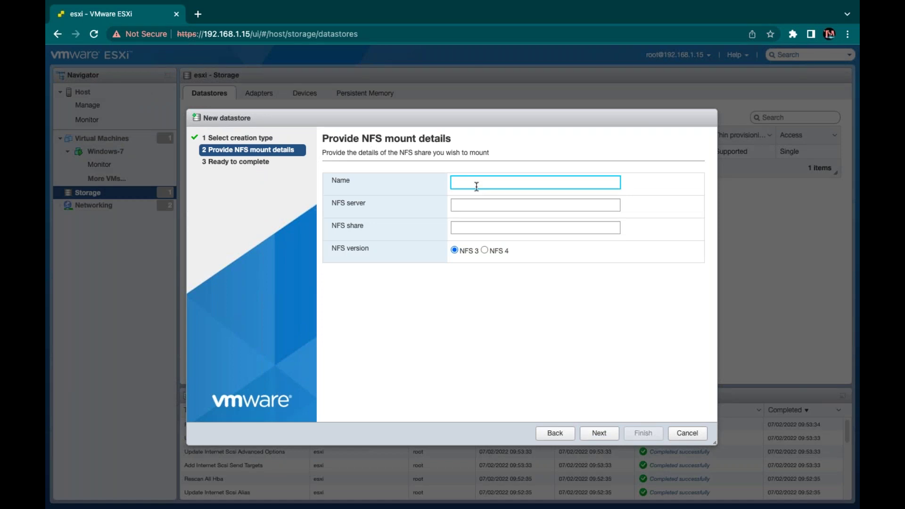
pyautogui.write('NFS-Share')
pyautogui.click(495, 205)
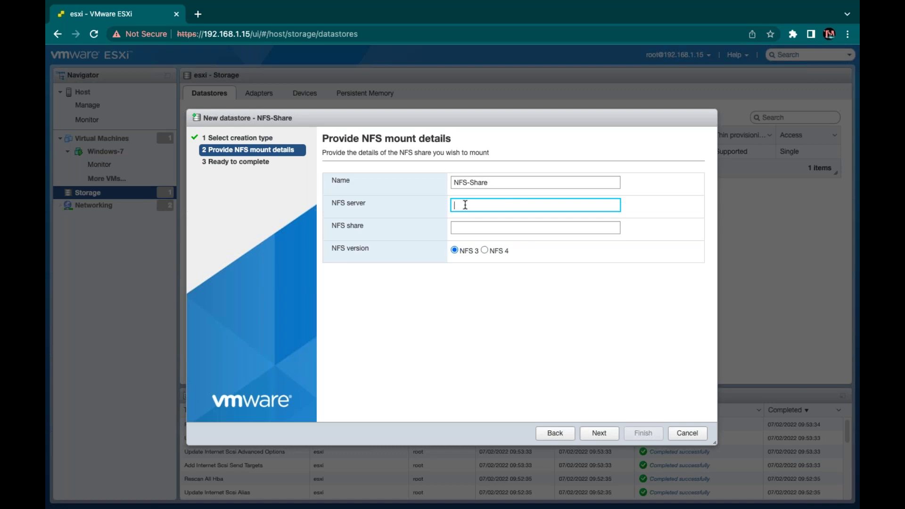
pyautogui.write('192.168.1.190')
pyautogui.click(477, 226)
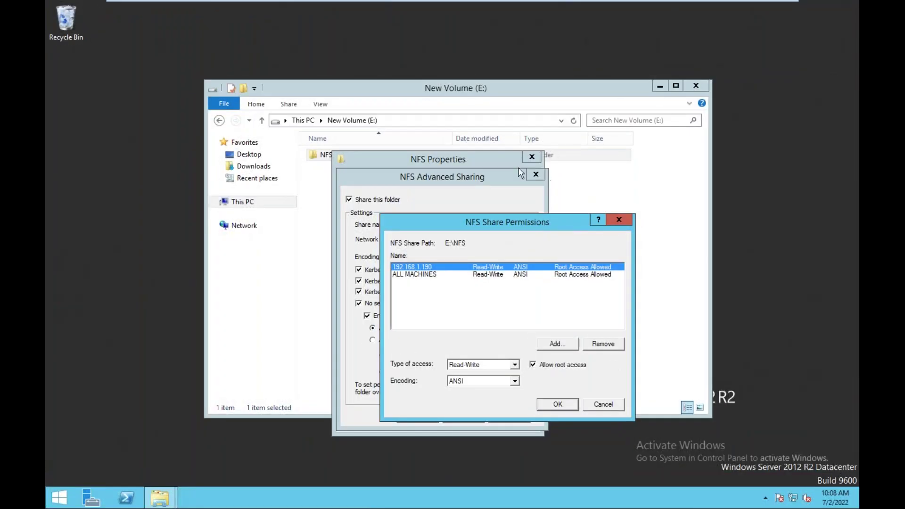
pyautogui.click(410, 120)
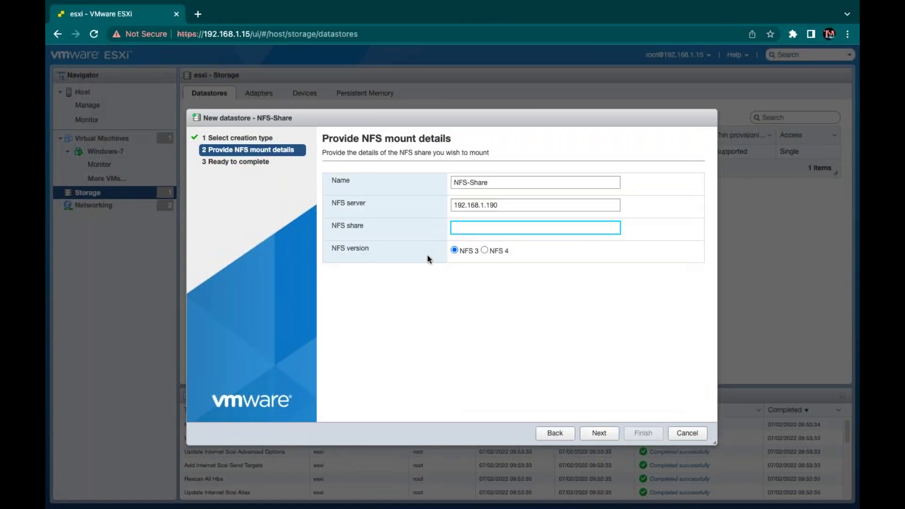
pyautogui.write('E:\\NFS')
# Review the NFS-Share mount summary and finish creating the datastore
pyautogui.click(599, 433)
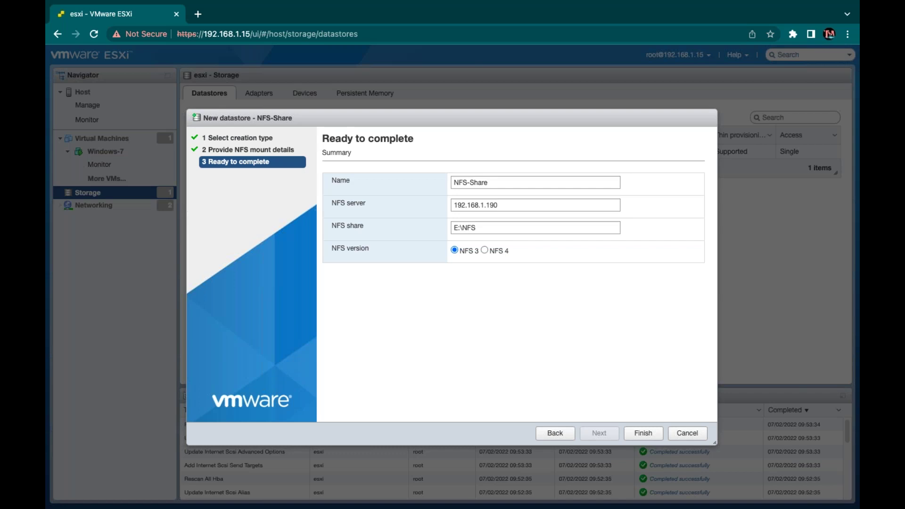
pyautogui.click(649, 438)
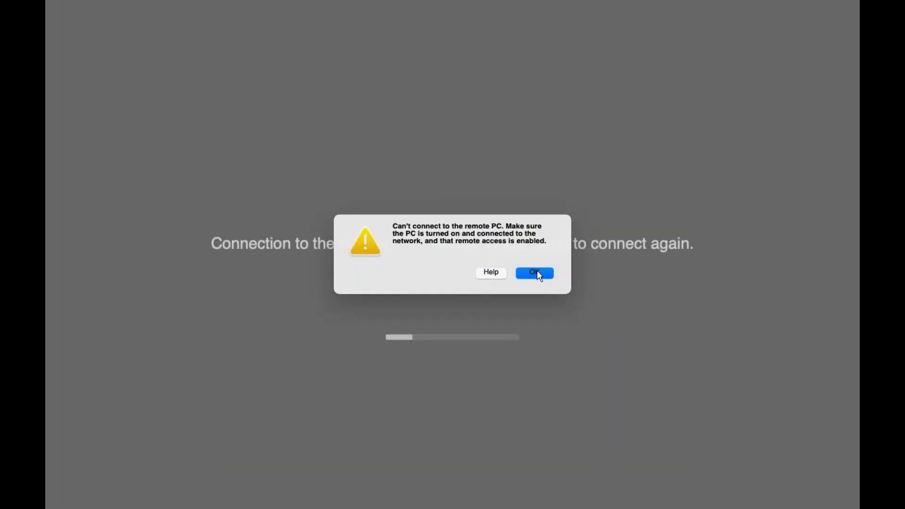
# Dismiss the remote desktop error and show the VMware vSphere Networking page full-window
pyautogui.click(795, 272)
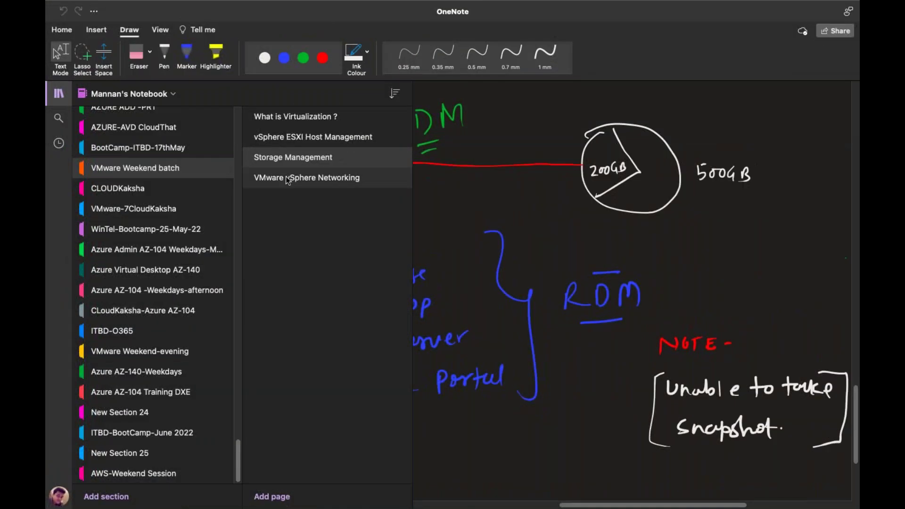
pyautogui.click(472, 177)
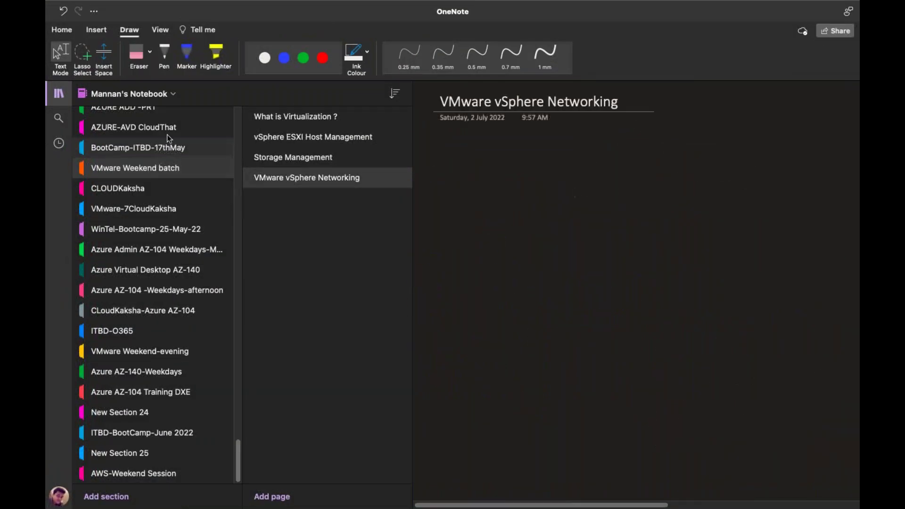
pyautogui.click(57, 93)
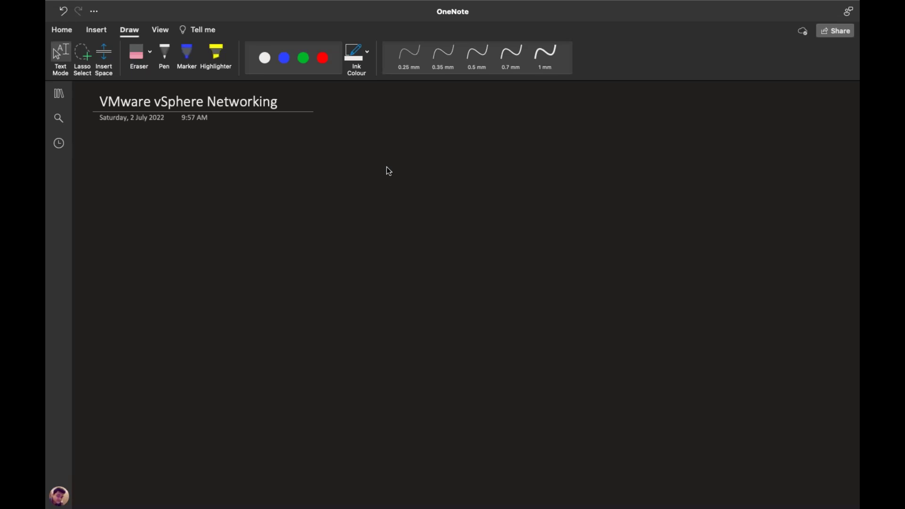
# With a green pen, handwrite item 1: 'IP Add, class, ver'
pyautogui.click(170, 44)
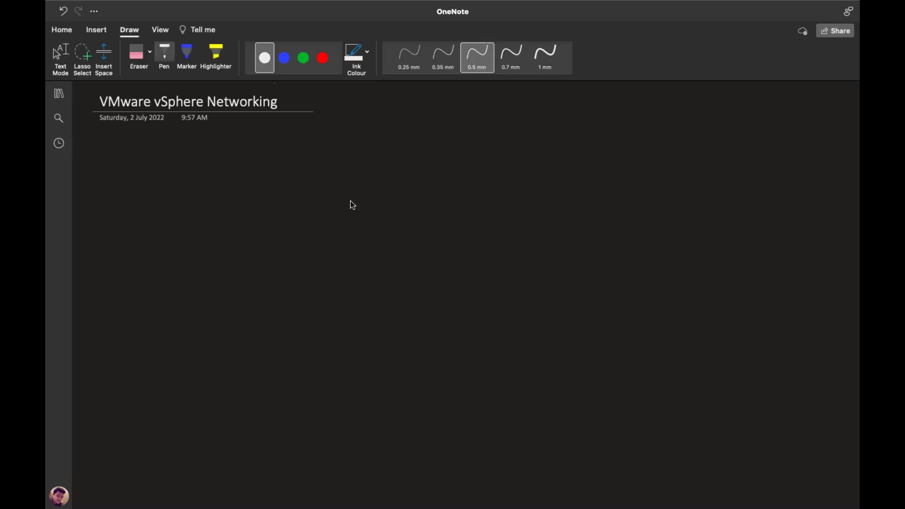
pyautogui.click(303, 57)
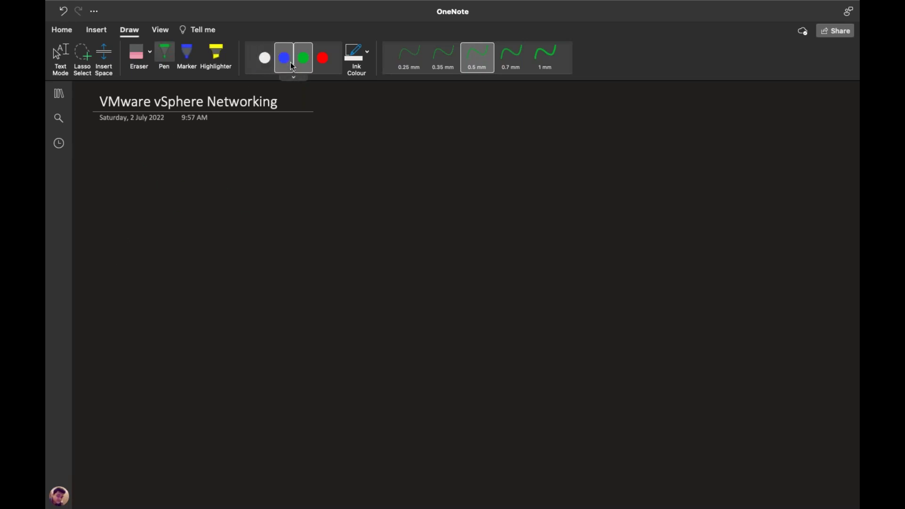
pyautogui.moveTo(116, 171); pyautogui.dragTo(118, 176)
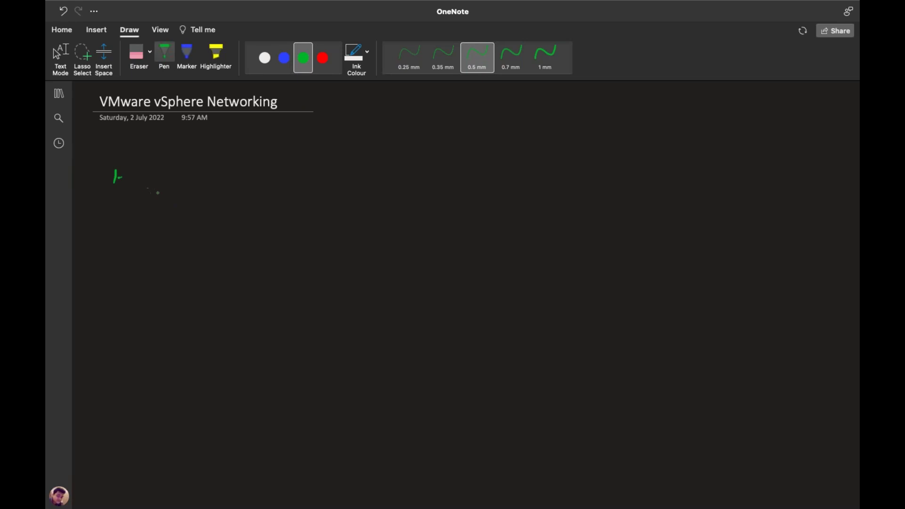
pyautogui.moveTo(132, 171)
pyautogui.mouseDown()
pyautogui.moveTo(135, 183)
pyautogui.moveTo(148, 182)
pyautogui.mouseUp()
pyautogui.moveTo(148, 168); pyautogui.dragTo(179, 179)
pyautogui.moveTo(170, 174); pyautogui.dragTo(203, 181)
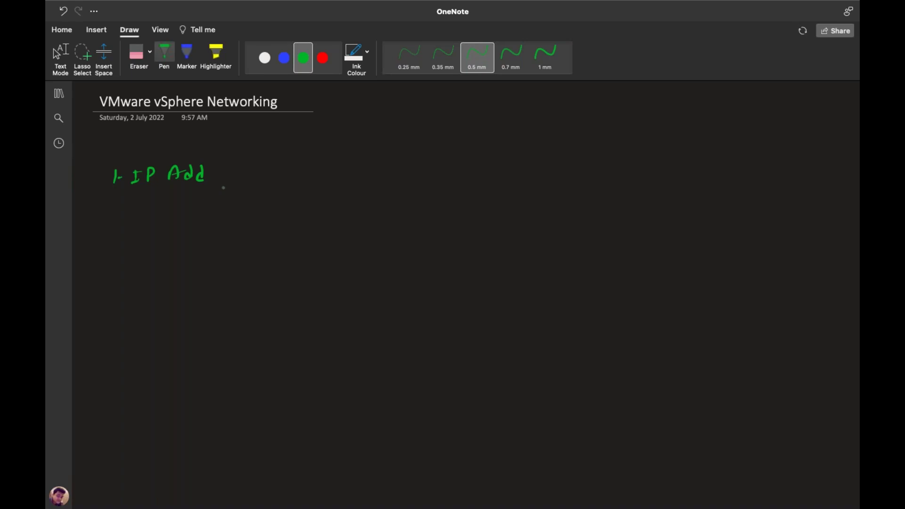
pyautogui.moveTo(247, 172); pyautogui.dragTo(241, 180)
pyautogui.moveTo(253, 165)
pyautogui.mouseDown()
pyautogui.moveTo(255, 179)
pyautogui.moveTo(331, 167)
pyautogui.moveTo(347, 175)
pyautogui.mouseUp()
pyautogui.moveTo(349, 178)
pyautogui.mouseDown()
pyautogui.moveTo(359, 169)
pyautogui.moveTo(364, 189)
pyautogui.mouseUp()
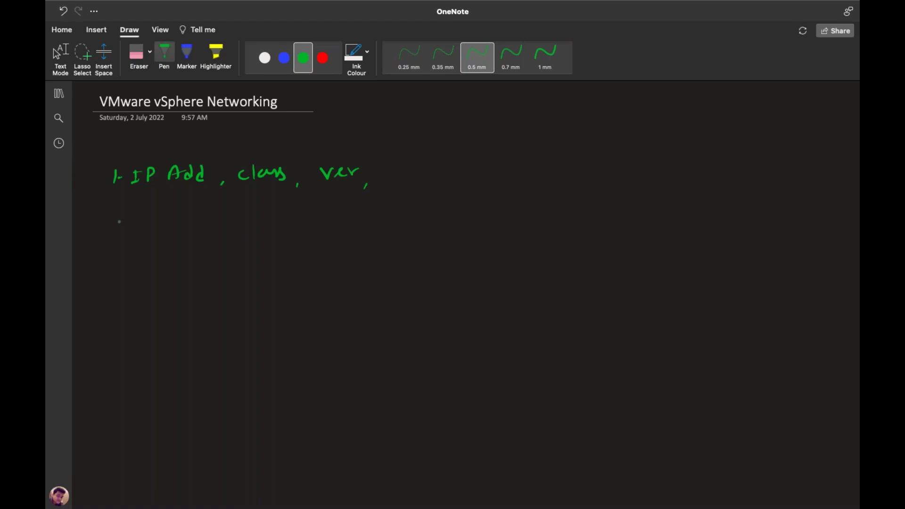
# Handwrite item 2: 'Public and private IP' below the first line
pyautogui.moveTo(108, 217)
pyautogui.mouseDown()
pyautogui.moveTo(117, 218)
pyautogui.moveTo(119, 234)
pyautogui.mouseUp()
pyautogui.moveTo(121, 230); pyautogui.dragTo(169, 226)
pyautogui.moveTo(183, 215); pyautogui.dragTo(187, 231)
pyautogui.moveTo(191, 224)
pyautogui.mouseDown()
pyautogui.moveTo(193, 232)
pyautogui.moveTo(316, 235)
pyautogui.moveTo(318, 224)
pyautogui.mouseUp()
pyautogui.moveTo(324, 227); pyautogui.dragTo(369, 227)
pyautogui.moveTo(366, 210)
pyautogui.mouseDown()
pyautogui.moveTo(367, 230)
pyautogui.moveTo(402, 218)
pyautogui.mouseUp()
pyautogui.moveTo(409, 214); pyautogui.dragTo(417, 228)
pyautogui.moveTo(424, 215); pyautogui.dragTo(425, 229)
pyautogui.moveTo(425, 216); pyautogui.dragTo(444, 218)
# Handwrite item 3: 'CIDR – subnetting' below the second line
pyautogui.moveTo(108, 271); pyautogui.dragTo(106, 285)
pyautogui.moveTo(119, 279); pyautogui.dragTo(165, 283)
pyautogui.moveTo(161, 282); pyautogui.dragTo(173, 281)
pyautogui.moveTo(167, 270); pyautogui.dragTo(182, 281)
pyautogui.moveTo(181, 265)
pyautogui.mouseDown()
pyautogui.moveTo(184, 280)
pyautogui.moveTo(203, 284)
pyautogui.mouseUp()
pyautogui.moveTo(203, 266)
pyautogui.mouseDown()
pyautogui.moveTo(213, 282)
pyautogui.moveTo(259, 284)
pyautogui.mouseUp()
pyautogui.moveTo(272, 274); pyautogui.dragTo(337, 284)
pyautogui.moveTo(339, 275); pyautogui.dragTo(377, 279)
pyautogui.moveTo(387, 271); pyautogui.dragTo(380, 302)
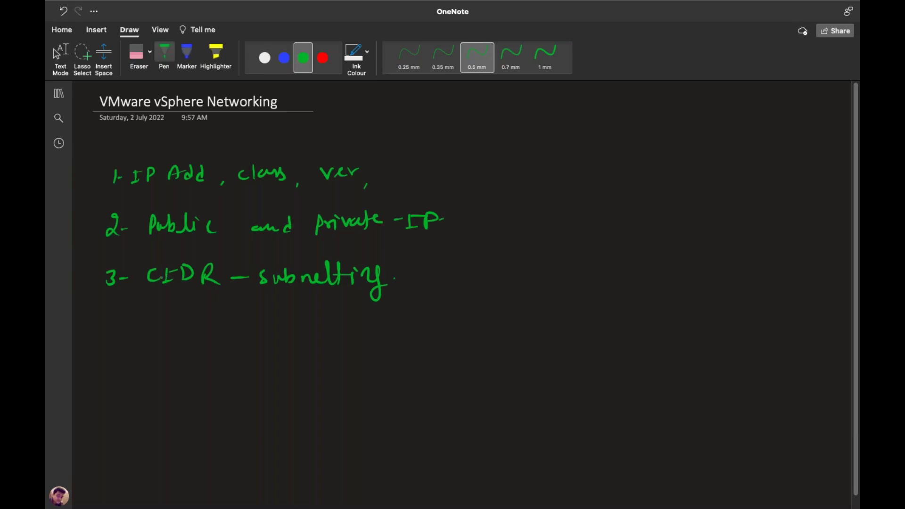
pyautogui.click(323, 57)
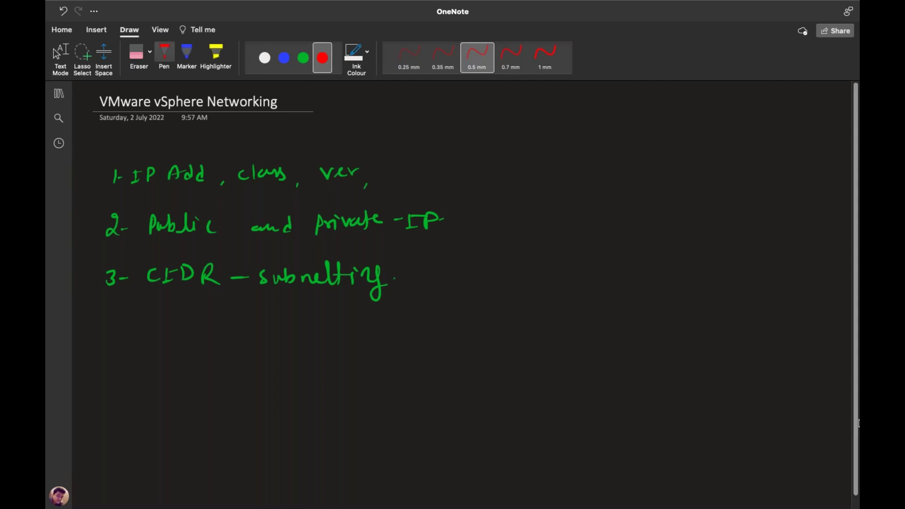
# Write 'Networking' in red inside a box, then draw a blue arrow from its left
pyautogui.scroll(-1, 837, 402)
pyautogui.moveTo(430, 325)
pyautogui.mouseDown()
pyautogui.moveTo(458, 335)
pyautogui.moveTo(475, 324)
pyautogui.moveTo(536, 330)
pyautogui.mouseUp()
pyautogui.click(482, 329)
pyautogui.moveTo(538, 330)
pyautogui.mouseDown()
pyautogui.moveTo(542, 354)
pyautogui.moveTo(556, 340)
pyautogui.mouseUp()
pyautogui.moveTo(418, 346)
pyautogui.mouseDown()
pyautogui.moveTo(416, 320)
pyautogui.moveTo(520, 316)
pyautogui.moveTo(584, 346)
pyautogui.moveTo(441, 361)
pyautogui.moveTo(416, 321)
pyautogui.mouseUp()
pyautogui.scroll(-3, 453, 282)
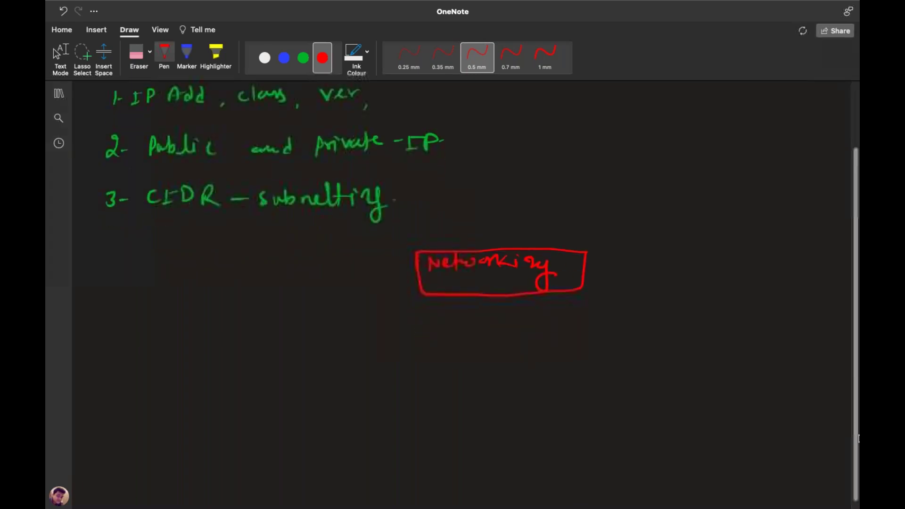
pyautogui.click(283, 57)
pyautogui.moveTo(415, 276)
pyautogui.mouseDown()
pyautogui.moveTo(306, 283)
pyautogui.moveTo(302, 322)
pyautogui.moveTo(309, 316)
pyautogui.mouseUp()
# Draw the right blue arrow and write 'Standard switch' in white under the left arrow
pyautogui.moveTo(590, 271); pyautogui.dragTo(691, 317)
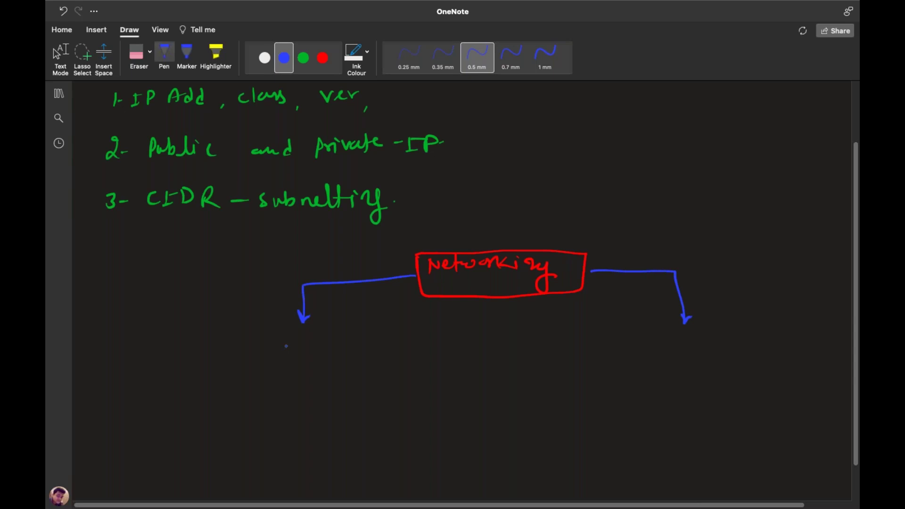
pyautogui.click(264, 57)
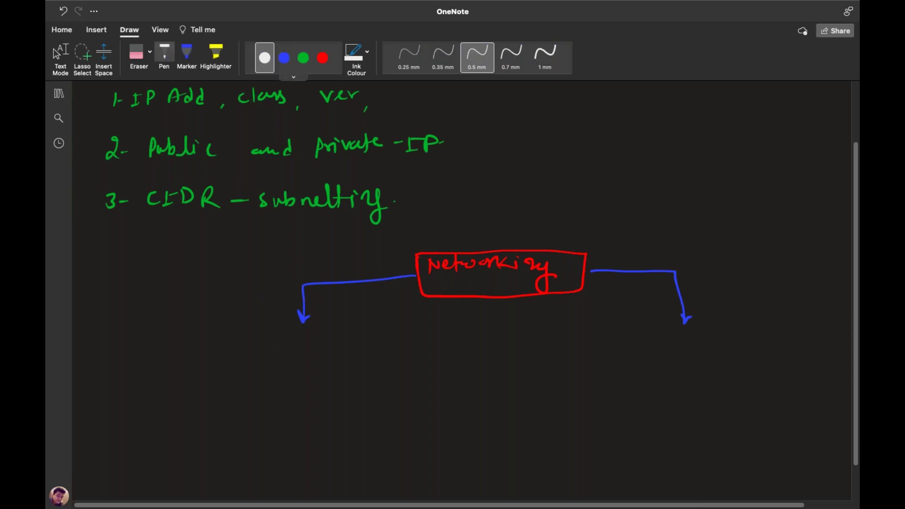
pyautogui.moveTo(287, 338)
pyautogui.mouseDown()
pyautogui.moveTo(272, 350)
pyautogui.moveTo(292, 355)
pyautogui.mouseUp()
pyautogui.moveTo(287, 345); pyautogui.dragTo(318, 351)
pyautogui.click(329, 350)
pyautogui.moveTo(331, 337); pyautogui.dragTo(324, 352)
pyautogui.moveTo(343, 344)
pyautogui.mouseDown()
pyautogui.moveTo(336, 351)
pyautogui.moveTo(344, 351)
pyautogui.mouseUp()
pyautogui.moveTo(346, 351)
pyautogui.mouseDown()
pyautogui.moveTo(356, 340)
pyautogui.moveTo(357, 350)
pyautogui.mouseUp()
pyautogui.moveTo(362, 331); pyautogui.dragTo(364, 348)
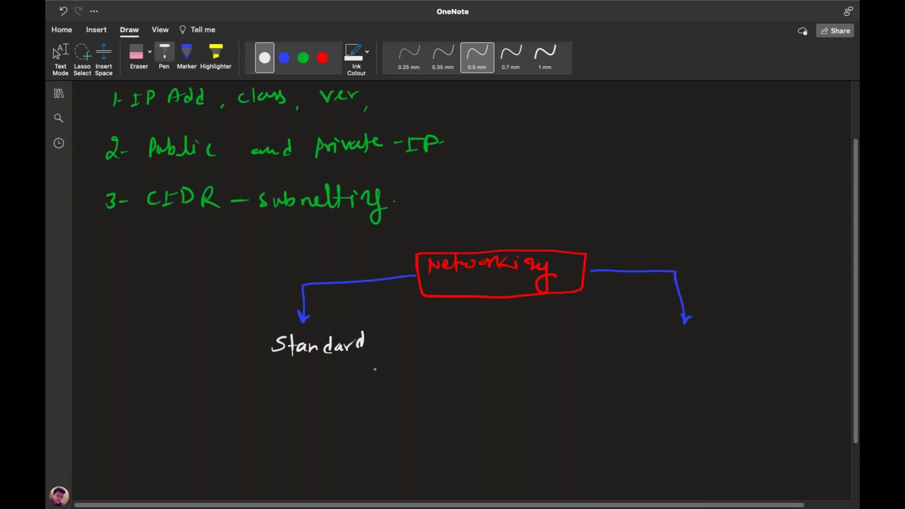
pyautogui.moveTo(307, 369)
pyautogui.mouseDown()
pyautogui.moveTo(299, 382)
pyautogui.moveTo(325, 382)
pyautogui.mouseUp()
pyautogui.click(325, 369)
pyautogui.moveTo(332, 366)
pyautogui.mouseDown()
pyautogui.moveTo(334, 384)
pyautogui.moveTo(342, 377)
pyautogui.mouseUp()
pyautogui.moveTo(350, 374)
pyautogui.mouseDown()
pyautogui.moveTo(346, 383)
pyautogui.moveTo(364, 382)
pyautogui.mouseUp()
# Write 'DV-switch' under the right arrow and box it
pyautogui.moveTo(632, 342); pyautogui.dragTo(633, 362)
pyautogui.moveTo(646, 347)
pyautogui.mouseDown()
pyautogui.moveTo(652, 355)
pyautogui.moveTo(655, 346)
pyautogui.mouseUp()
pyautogui.moveTo(658, 350)
pyautogui.mouseDown()
pyautogui.moveTo(677, 353)
pyautogui.moveTo(674, 359)
pyautogui.mouseUp()
pyautogui.moveTo(687, 353); pyautogui.dragTo(699, 355)
pyautogui.moveTo(704, 348); pyautogui.dragTo(714, 358)
pyautogui.moveTo(708, 348)
pyautogui.mouseDown()
pyautogui.moveTo(723, 347)
pyautogui.moveTo(722, 358)
pyautogui.mouseUp()
pyautogui.moveTo(730, 336)
pyautogui.mouseDown()
pyautogui.moveTo(730, 358)
pyautogui.moveTo(743, 357)
pyautogui.mouseUp()
pyautogui.moveTo(620, 337)
pyautogui.mouseDown()
pyautogui.moveTo(620, 369)
pyautogui.moveTo(688, 334)
pyautogui.moveTo(746, 330)
pyautogui.moveTo(742, 367)
pyautogui.moveTo(626, 375)
pyautogui.mouseUp()
# Box 'Standard switch' and draw a down arrow beneath it
pyautogui.moveTo(263, 335)
pyautogui.mouseDown()
pyautogui.moveTo(266, 383)
pyautogui.moveTo(380, 324)
pyautogui.moveTo(383, 390)
pyautogui.moveTo(277, 400)
pyautogui.moveTo(266, 370)
pyautogui.mouseUp()
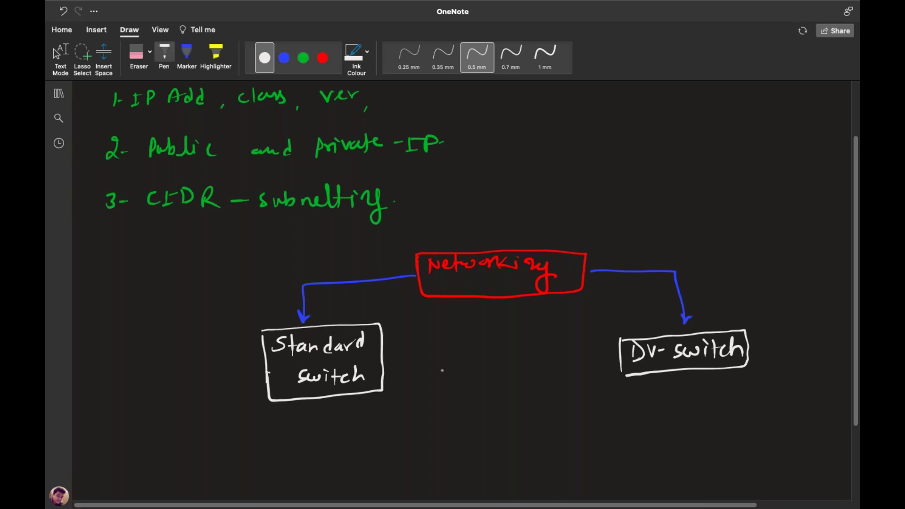
pyautogui.scroll(-3, 349, 404)
pyautogui.moveTo(321, 351); pyautogui.dragTo(321, 375)
pyautogui.moveTo(314, 366); pyautogui.dragTo(321, 374)
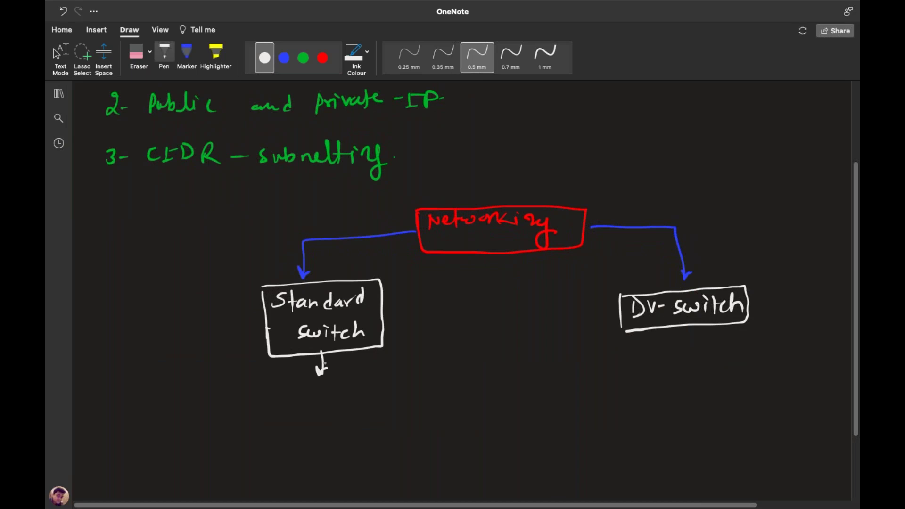
pyautogui.click(284, 58)
# Draw a green box labelled ESXI and three small VM icons labelled VM's
pyautogui.click(303, 57)
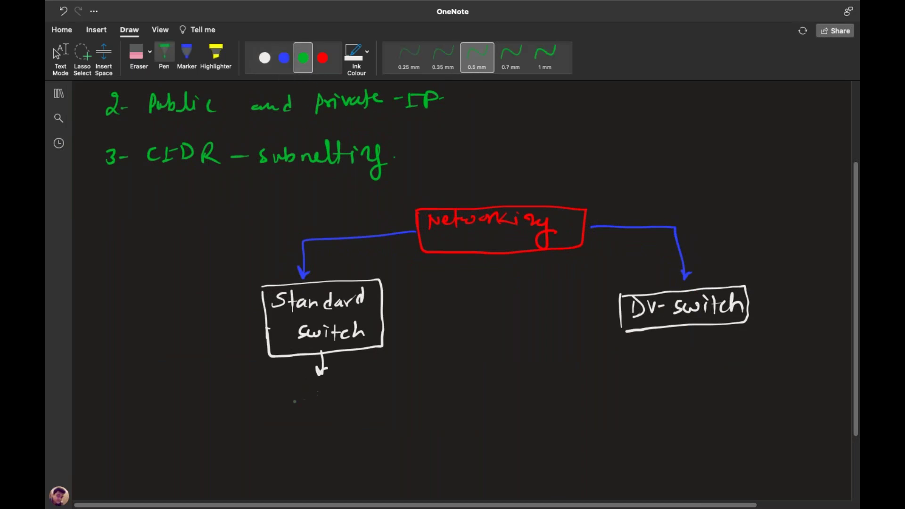
pyautogui.moveTo(230, 446); pyautogui.dragTo(231, 455)
pyautogui.moveTo(231, 398)
pyautogui.mouseDown()
pyautogui.moveTo(267, 455)
pyautogui.moveTo(221, 454)
pyautogui.moveTo(228, 401)
pyautogui.mouseUp()
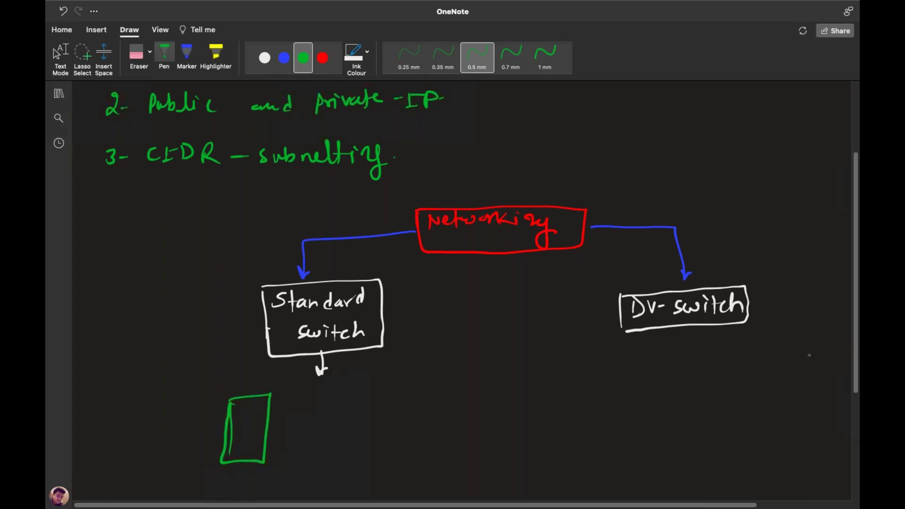
pyautogui.scroll(-3, 809, 355)
pyautogui.moveTo(226, 415)
pyautogui.mouseDown()
pyautogui.moveTo(228, 424)
pyautogui.moveTo(253, 414)
pyautogui.mouseUp()
pyautogui.moveTo(259, 413); pyautogui.dragTo(259, 425)
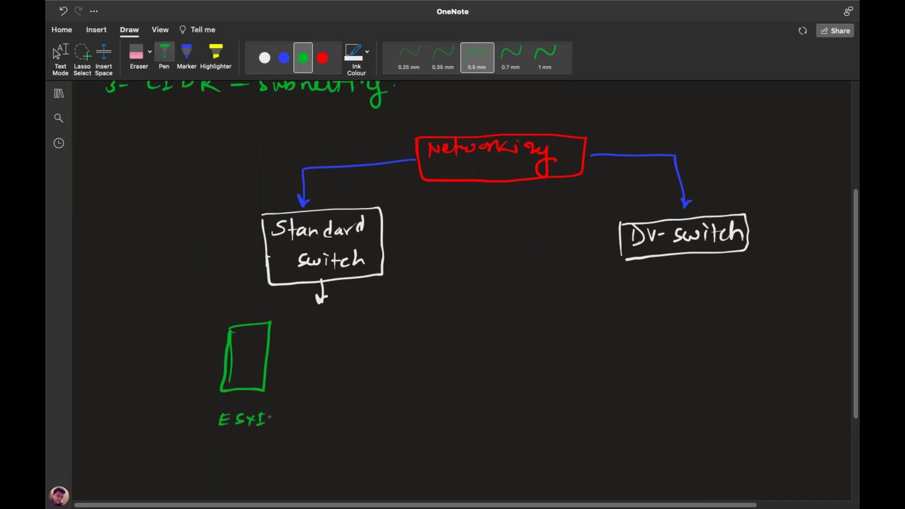
pyautogui.moveTo(314, 332)
pyautogui.mouseDown()
pyautogui.moveTo(315, 317)
pyautogui.moveTo(314, 332)
pyautogui.moveTo(336, 349)
pyautogui.moveTo(333, 386)
pyautogui.mouseUp()
pyautogui.moveTo(352, 343); pyautogui.dragTo(397, 354)
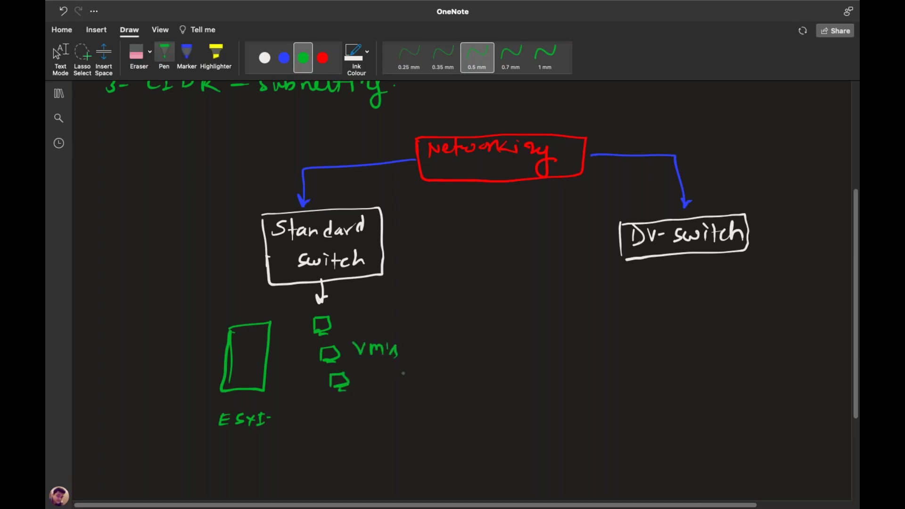
pyautogui.click(265, 58)
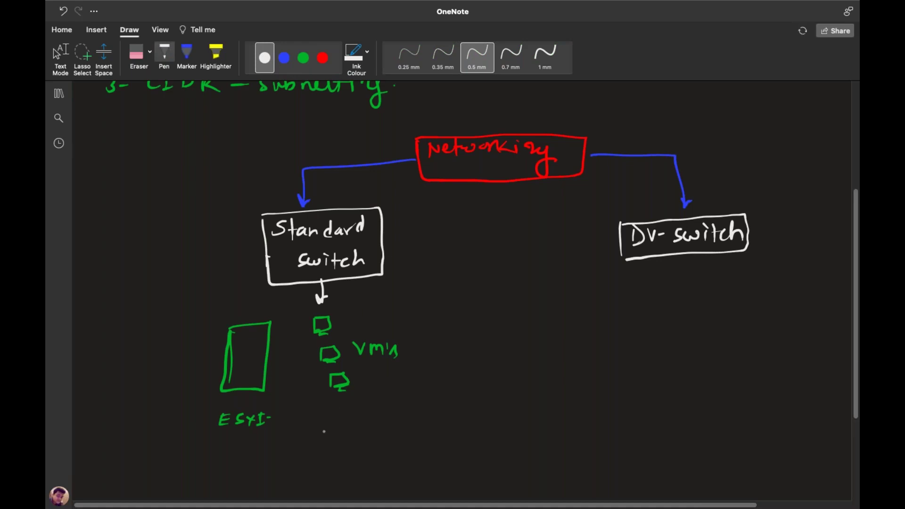
pyautogui.scroll(-3, 838, 330)
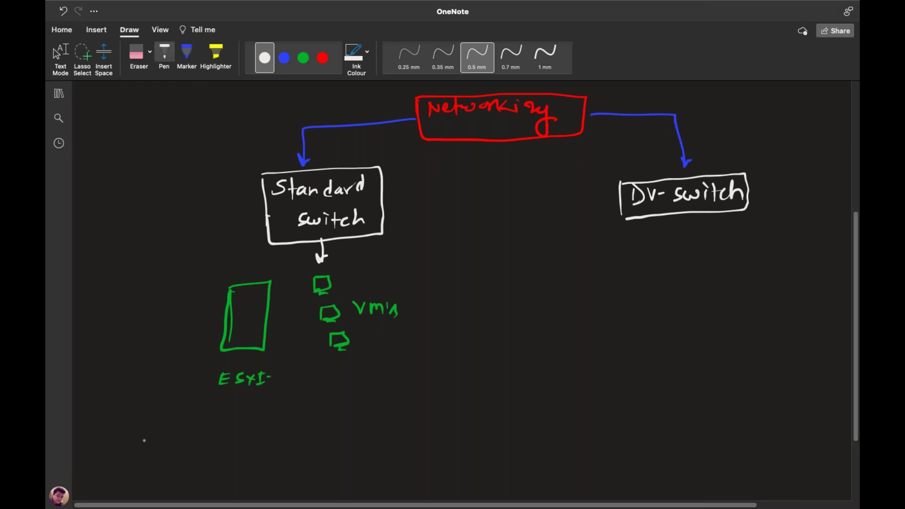
# Handwrite the first note line 'Sv-switch use to manage Network' in white
pyautogui.moveTo(153, 427); pyautogui.dragTo(142, 444)
pyautogui.moveTo(157, 433); pyautogui.dragTo(168, 436)
pyautogui.moveTo(179, 432)
pyautogui.mouseDown()
pyautogui.moveTo(176, 441)
pyautogui.moveTo(195, 438)
pyautogui.mouseUp()
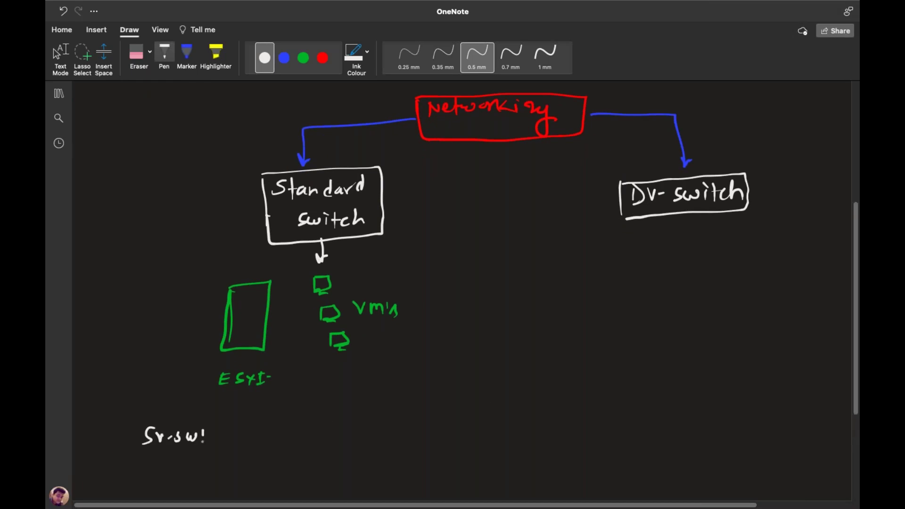
pyautogui.moveTo(216, 426); pyautogui.dragTo(218, 442)
pyautogui.moveTo(213, 432)
pyautogui.mouseDown()
pyautogui.moveTo(237, 439)
pyautogui.moveTo(298, 427)
pyautogui.moveTo(316, 433)
pyautogui.mouseUp()
pyautogui.click(293, 428)
pyautogui.moveTo(309, 425); pyautogui.dragTo(326, 423)
pyautogui.moveTo(331, 420)
pyautogui.mouseDown()
pyautogui.moveTo(372, 430)
pyautogui.moveTo(397, 423)
pyautogui.moveTo(405, 441)
pyautogui.moveTo(425, 416)
pyautogui.moveTo(461, 415)
pyautogui.moveTo(474, 427)
pyautogui.moveTo(521, 415)
pyautogui.moveTo(531, 431)
pyautogui.mouseUp()
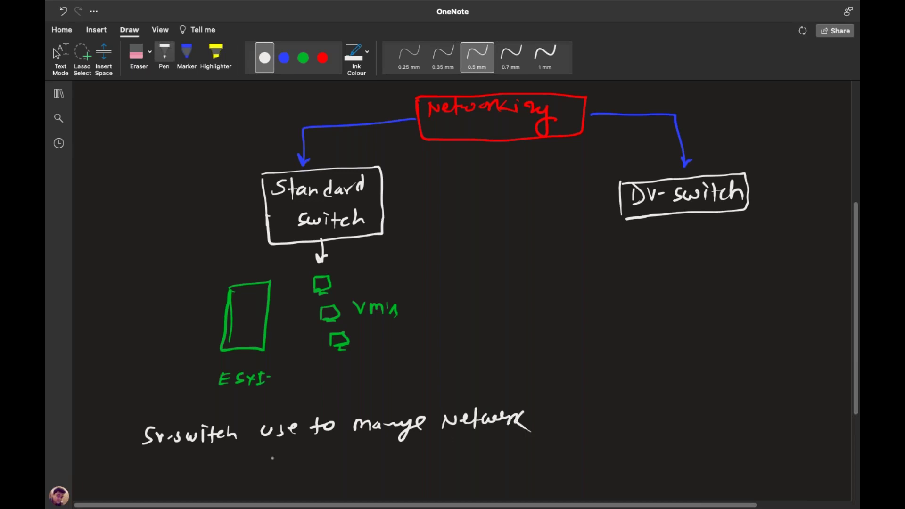
# Handwrite the second note line 'For ESXI Based vm-Networking'
pyautogui.moveTo(132, 464); pyautogui.dragTo(129, 476)
pyautogui.moveTo(130, 464); pyautogui.dragTo(147, 461)
pyautogui.moveTo(152, 466); pyautogui.dragTo(163, 463)
pyautogui.moveTo(184, 461); pyautogui.dragTo(181, 473)
pyautogui.moveTo(182, 466); pyautogui.dragTo(194, 460)
pyautogui.moveTo(209, 461)
pyautogui.mouseDown()
pyautogui.moveTo(200, 472)
pyautogui.moveTo(218, 471)
pyautogui.mouseUp()
pyautogui.moveTo(216, 464)
pyautogui.mouseDown()
pyautogui.moveTo(209, 472)
pyautogui.moveTo(226, 473)
pyautogui.mouseUp()
pyautogui.moveTo(221, 474)
pyautogui.mouseDown()
pyautogui.moveTo(305, 471)
pyautogui.moveTo(319, 455)
pyautogui.moveTo(378, 470)
pyautogui.moveTo(393, 464)
pyautogui.mouseUp()
pyautogui.moveTo(403, 470)
pyautogui.mouseDown()
pyautogui.moveTo(405, 457)
pyautogui.moveTo(505, 455)
pyautogui.mouseUp()
pyautogui.moveTo(509, 456)
pyautogui.mouseDown()
pyautogui.moveTo(512, 471)
pyautogui.moveTo(518, 467)
pyautogui.mouseUp()
pyautogui.click(303, 57)
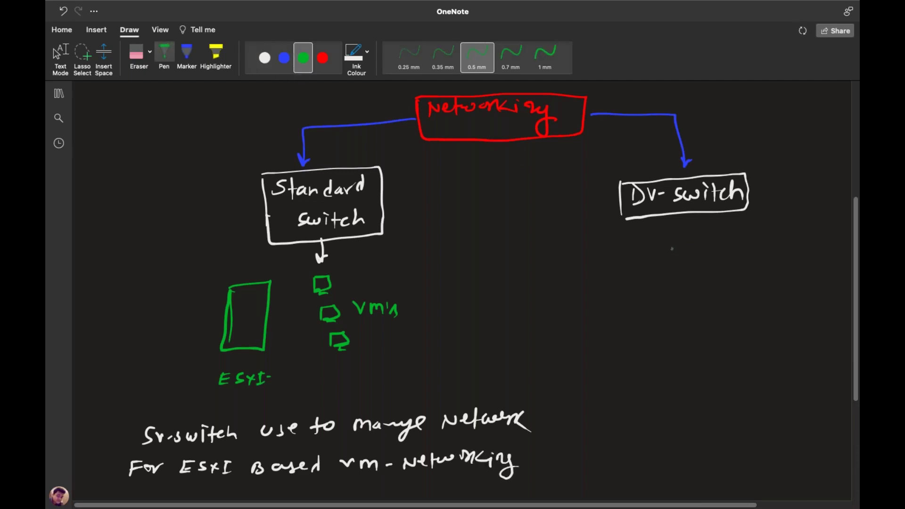
# Draw three green host boxes under DV-switch, labelled ESXI 1, 2 and 3
pyautogui.moveTo(683, 239); pyautogui.dragTo(696, 239)
pyautogui.moveTo(695, 234); pyautogui.dragTo(695, 246)
pyautogui.moveTo(608, 267)
pyautogui.mouseDown()
pyautogui.moveTo(607, 306)
pyautogui.moveTo(644, 313)
pyautogui.moveTo(607, 282)
pyautogui.mouseUp()
pyautogui.moveTo(696, 272); pyautogui.dragTo(696, 315)
pyautogui.moveTo(694, 272)
pyautogui.mouseDown()
pyautogui.moveTo(721, 271)
pyautogui.moveTo(696, 317)
pyautogui.mouseUp()
pyautogui.moveTo(787, 275)
pyautogui.mouseDown()
pyautogui.moveTo(787, 313)
pyautogui.moveTo(818, 297)
pyautogui.moveTo(781, 313)
pyautogui.mouseUp()
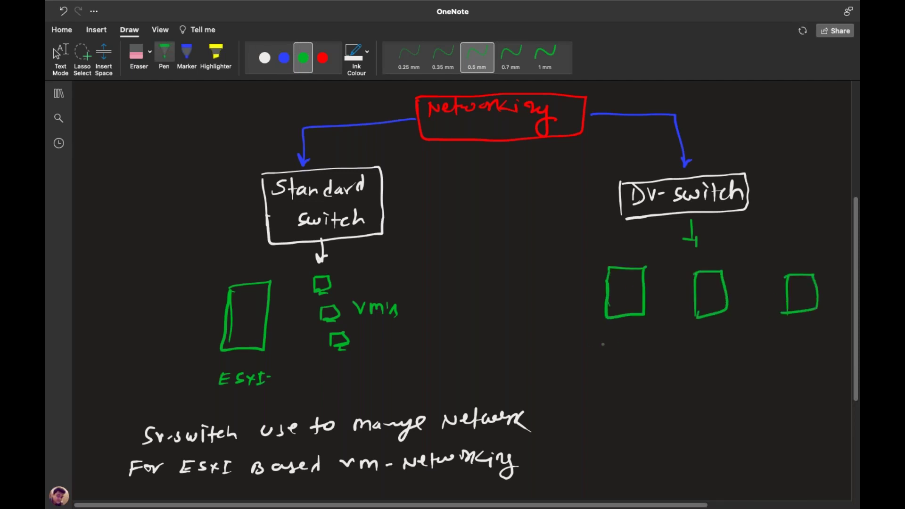
pyautogui.moveTo(603, 246); pyautogui.dragTo(613, 244)
pyautogui.moveTo(622, 245)
pyautogui.mouseDown()
pyautogui.moveTo(615, 254)
pyautogui.moveTo(645, 244)
pyautogui.mouseUp()
pyautogui.moveTo(636, 257); pyautogui.dragTo(645, 255)
pyautogui.moveTo(702, 255); pyautogui.dragTo(711, 259)
pyautogui.moveTo(780, 250); pyautogui.dragTo(777, 260)
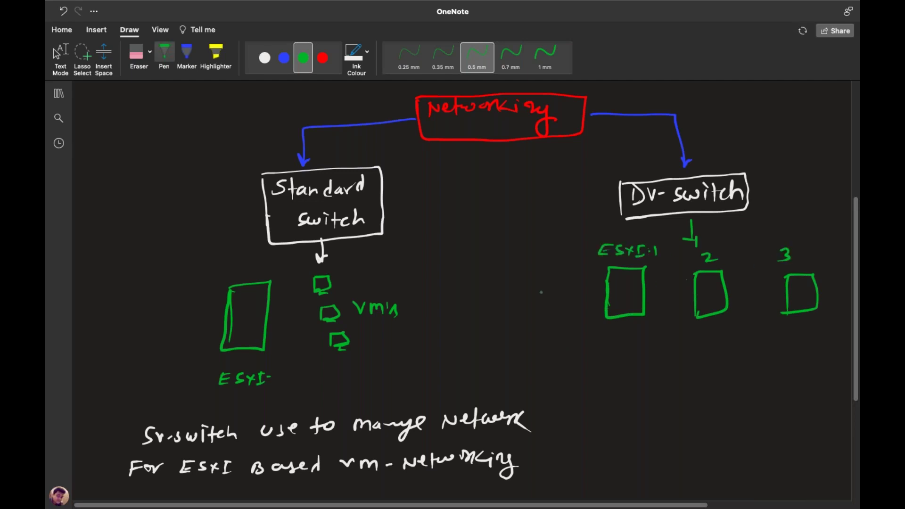
# Add small VM icons beside each of the three ESXI hosts
pyautogui.moveTo(561, 272)
pyautogui.mouseDown()
pyautogui.moveTo(574, 305)
pyautogui.moveTo(561, 316)
pyautogui.mouseUp()
pyautogui.moveTo(681, 279)
pyautogui.mouseDown()
pyautogui.moveTo(679, 324)
pyautogui.moveTo(694, 323)
pyautogui.mouseUp()
pyautogui.moveTo(755, 283)
pyautogui.mouseDown()
pyautogui.moveTo(771, 287)
pyautogui.moveTo(772, 300)
pyautogui.moveTo(773, 325)
pyautogui.moveTo(760, 326)
pyautogui.mouseUp()
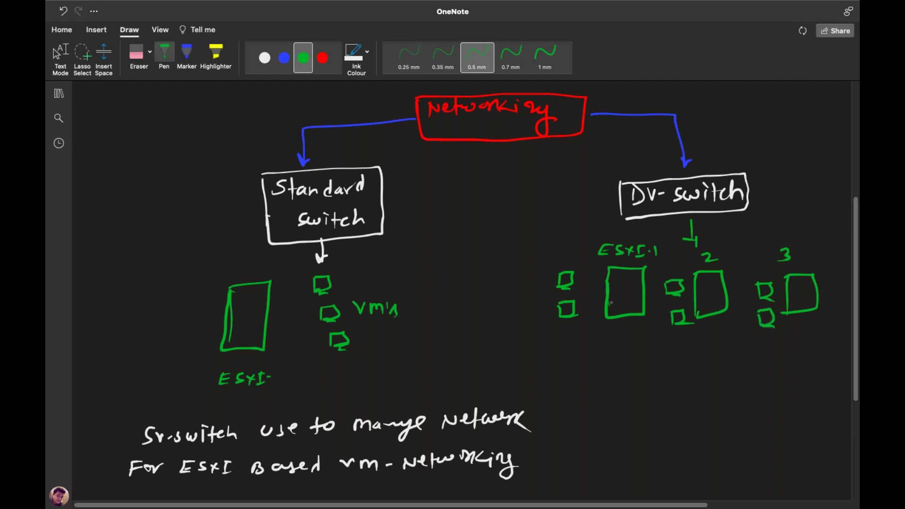
pyautogui.click(284, 58)
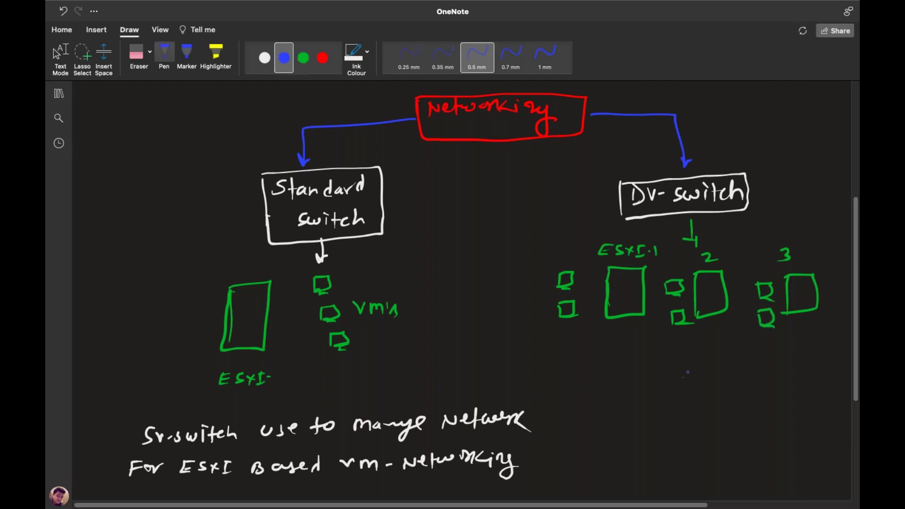
# Draw a blue switch box and link three hosts' VMs to it with blue, white and red lines
pyautogui.moveTo(665, 405)
pyautogui.mouseDown()
pyautogui.moveTo(665, 372)
pyautogui.moveTo(776, 370)
pyautogui.moveTo(749, 405)
pyautogui.moveTo(665, 405)
pyautogui.moveTo(661, 373)
pyautogui.mouseUp()
pyautogui.moveTo(576, 318)
pyautogui.mouseDown()
pyautogui.moveTo(671, 369)
pyautogui.moveTo(683, 394)
pyautogui.moveTo(699, 397)
pyautogui.mouseUp()
pyautogui.click(264, 57)
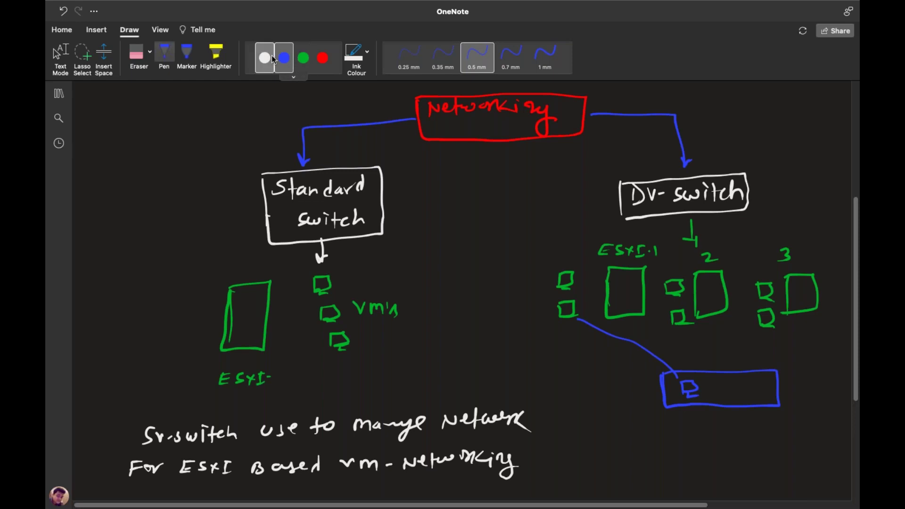
pyautogui.moveTo(681, 326); pyautogui.dragTo(714, 397)
pyautogui.moveTo(712, 381)
pyautogui.mouseDown()
pyautogui.moveTo(728, 382)
pyautogui.moveTo(717, 396)
pyautogui.mouseUp()
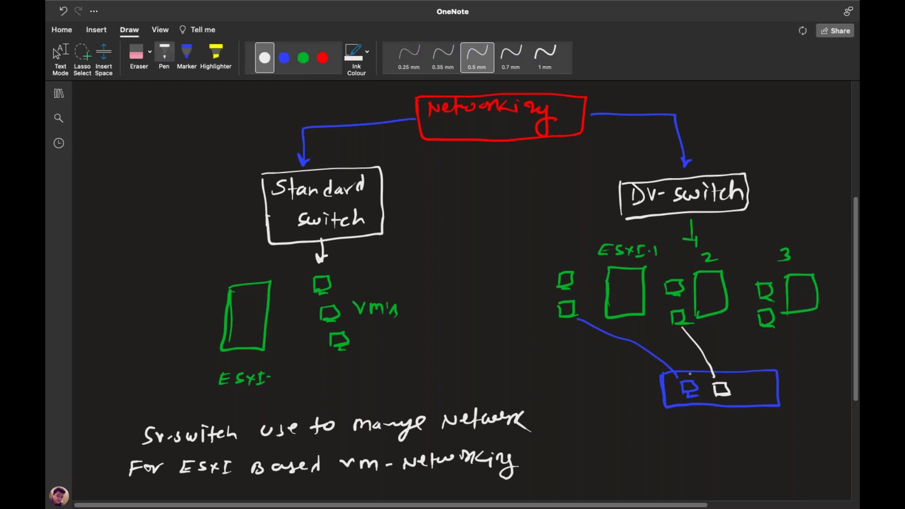
pyautogui.click(322, 58)
pyautogui.moveTo(767, 334)
pyautogui.mouseDown()
pyautogui.moveTo(750, 377)
pyautogui.moveTo(763, 382)
pyautogui.moveTo(760, 395)
pyautogui.mouseUp()
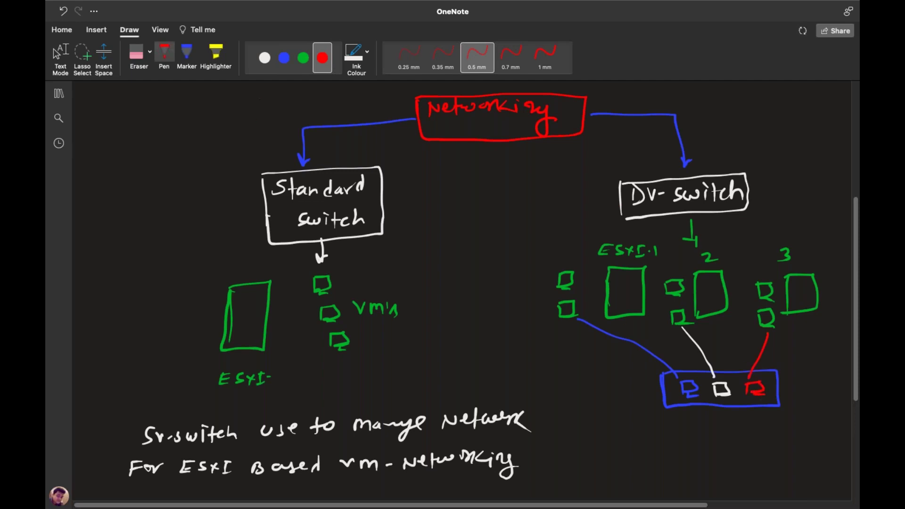
# Handwrite 'Dv-switch' in white ink beneath the blue box
pyautogui.click(303, 58)
pyautogui.click(284, 57)
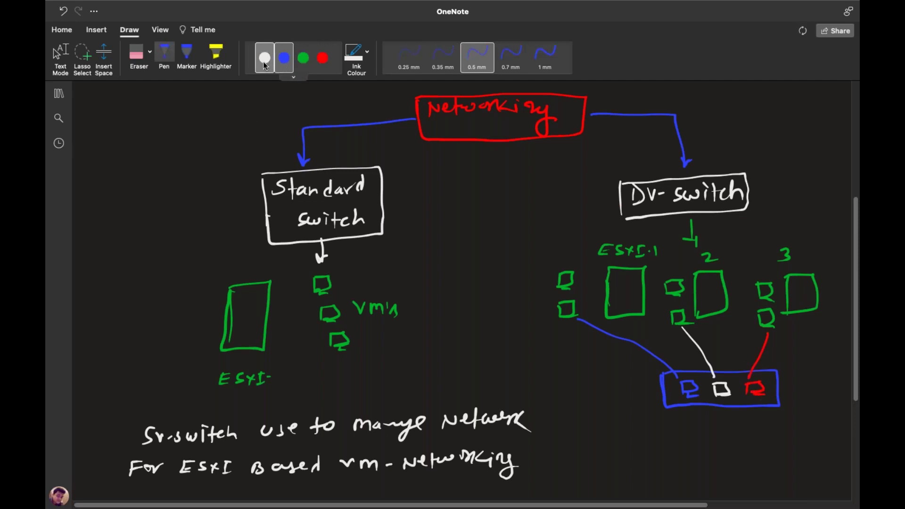
pyautogui.click(265, 59)
pyautogui.moveTo(682, 438)
pyautogui.mouseDown()
pyautogui.moveTo(692, 452)
pyautogui.moveTo(711, 448)
pyautogui.mouseUp()
pyautogui.moveTo(722, 443)
pyautogui.mouseDown()
pyautogui.moveTo(713, 453)
pyautogui.moveTo(738, 446)
pyautogui.moveTo(753, 453)
pyautogui.mouseUp()
pyautogui.moveTo(747, 445)
pyautogui.mouseDown()
pyautogui.moveTo(764, 444)
pyautogui.moveTo(761, 452)
pyautogui.mouseUp()
pyautogui.moveTo(770, 427); pyautogui.dragTo(785, 450)
# Draw a green arrow under Dv-switch to handwritten 'vCenter server', then leave ink mode
pyautogui.scroll(-3, 855, 399)
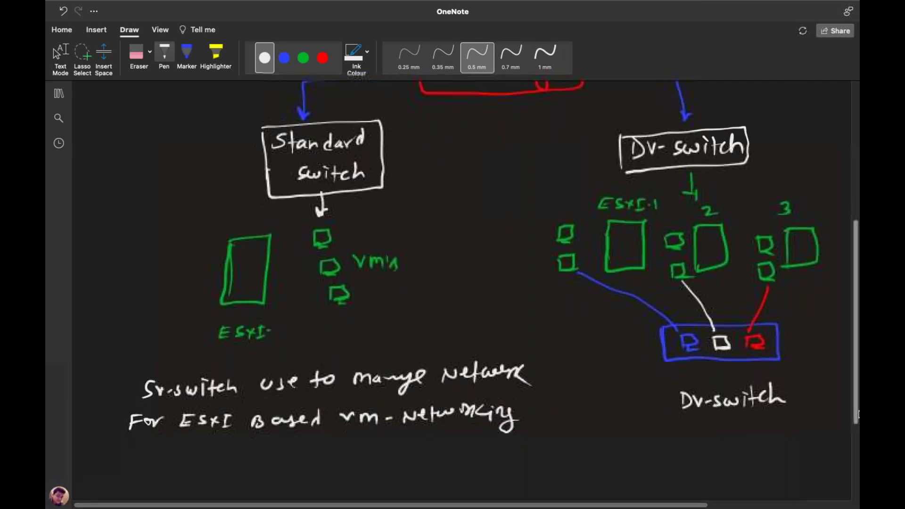
pyautogui.click(303, 58)
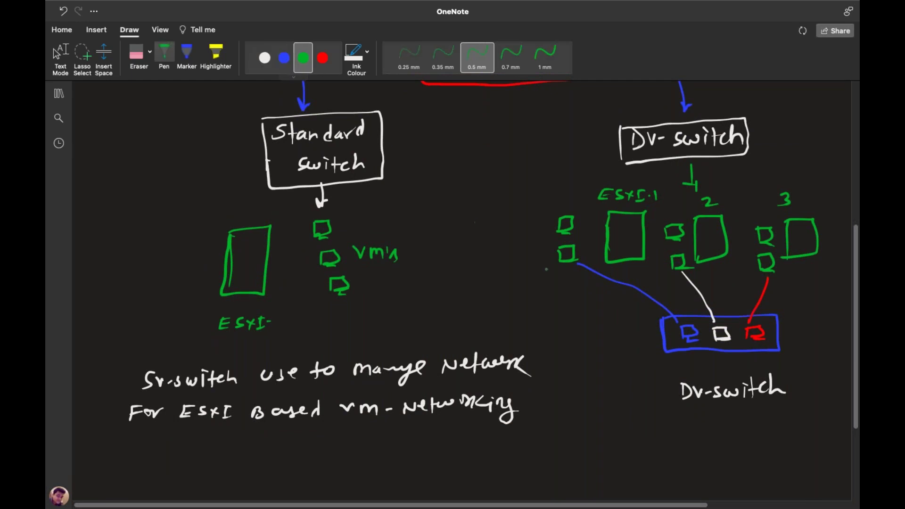
pyautogui.moveTo(728, 411); pyautogui.dragTo(730, 427)
pyautogui.moveTo(721, 425)
pyautogui.mouseDown()
pyautogui.moveTo(734, 423)
pyautogui.moveTo(719, 448)
pyautogui.moveTo(726, 462)
pyautogui.moveTo(781, 452)
pyautogui.moveTo(744, 485)
pyautogui.moveTo(765, 481)
pyautogui.mouseUp()
pyautogui.click(751, 457)
pyautogui.moveTo(767, 485); pyautogui.dragTo(808, 470)
pyautogui.press('Escape')
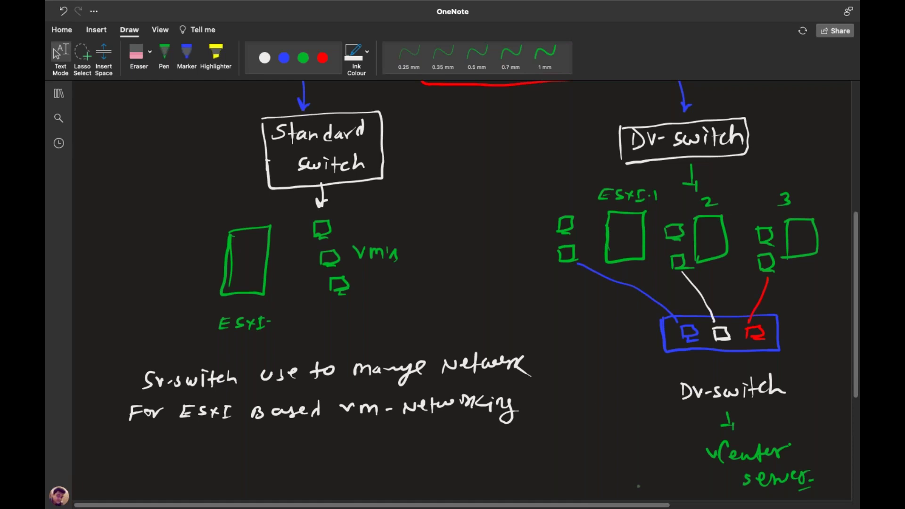
pyautogui.scroll(3, 797, 496)
pyautogui.scroll(-2, 551, 292)
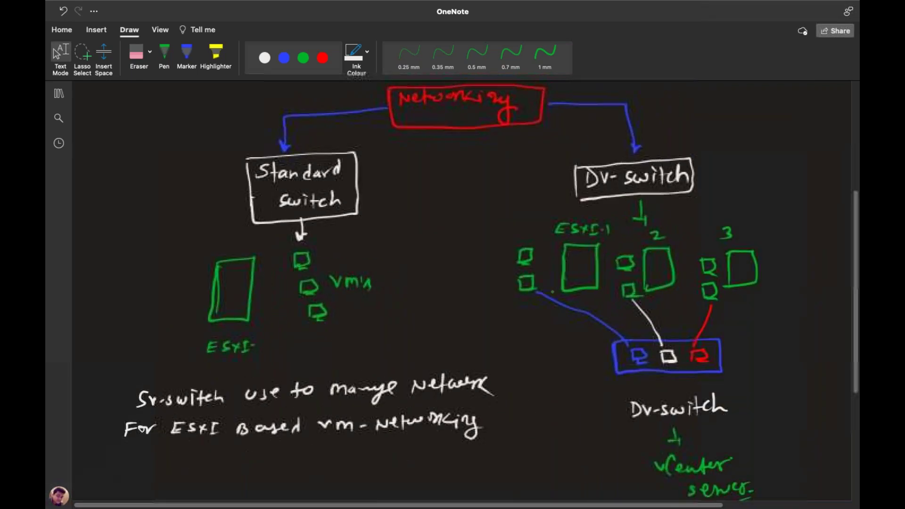
pyautogui.scroll(5, 552, 292)
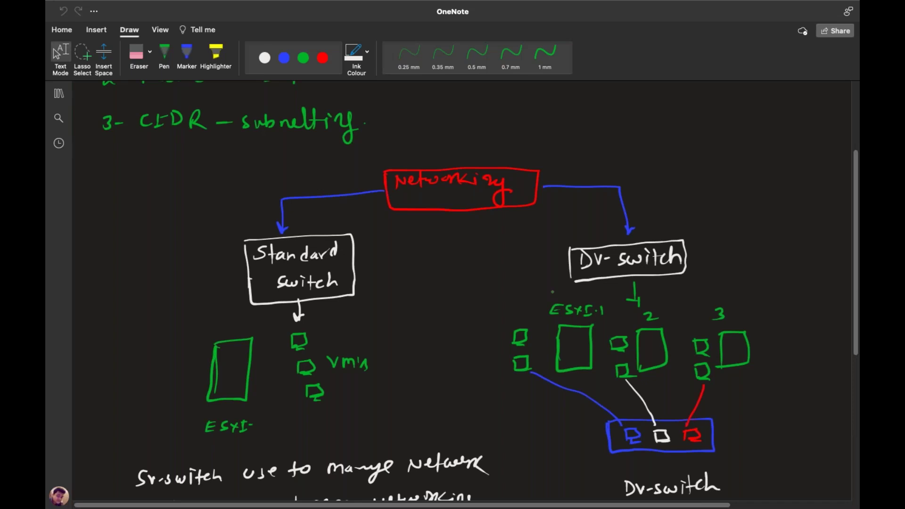
pyautogui.scroll(-10, 552, 292)
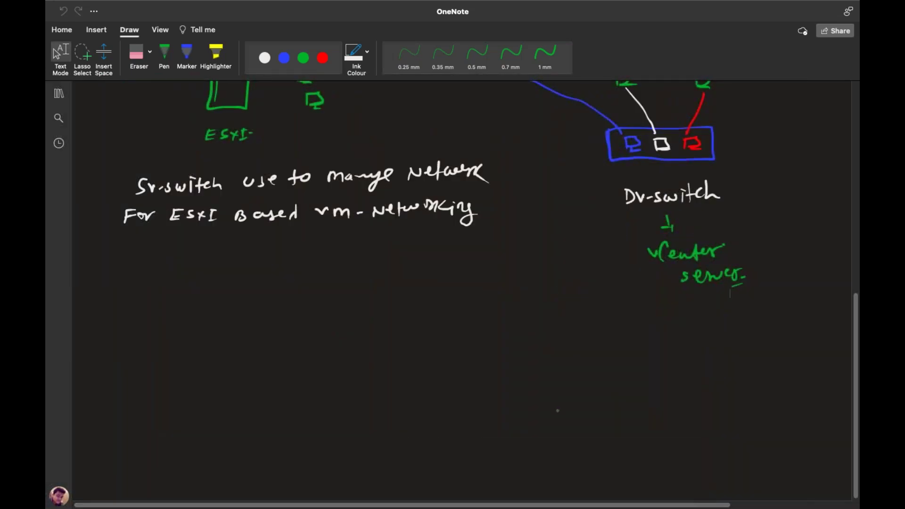
pyautogui.scroll(7, 557, 410)
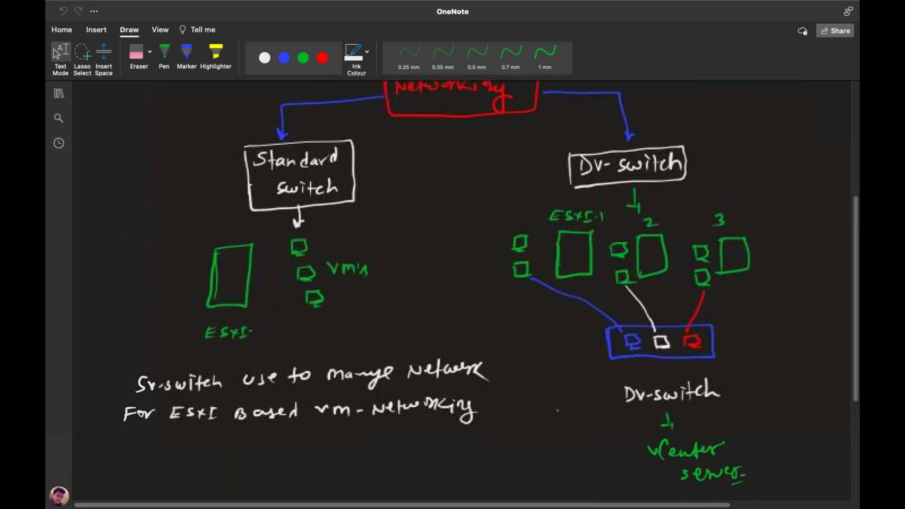